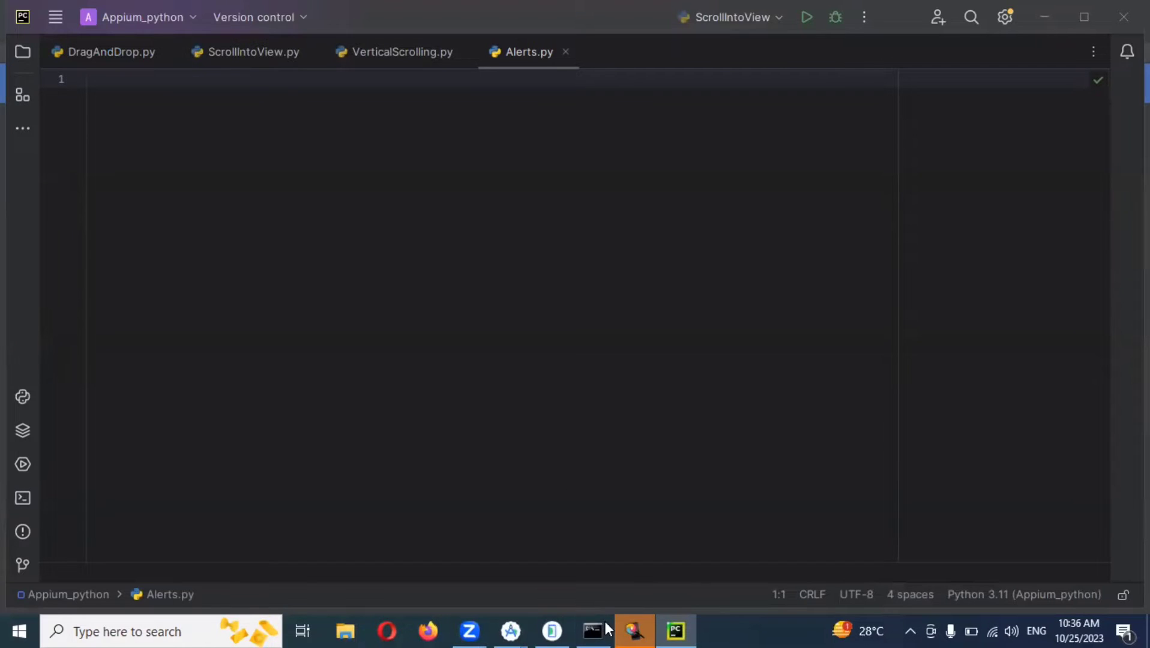
Step: Open API Demos > App > Alert Dialogs in the Android emulator
{"action": "left_click", "coordinate": [633, 632]}
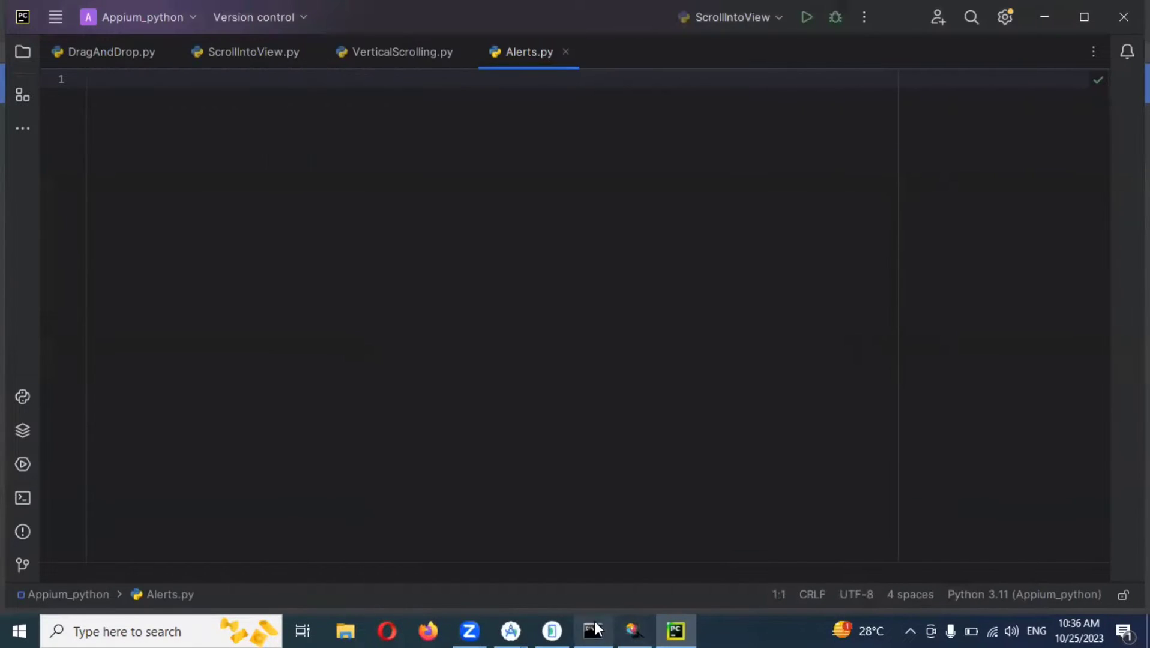
{"action": "left_click", "coordinate": [552, 632]}
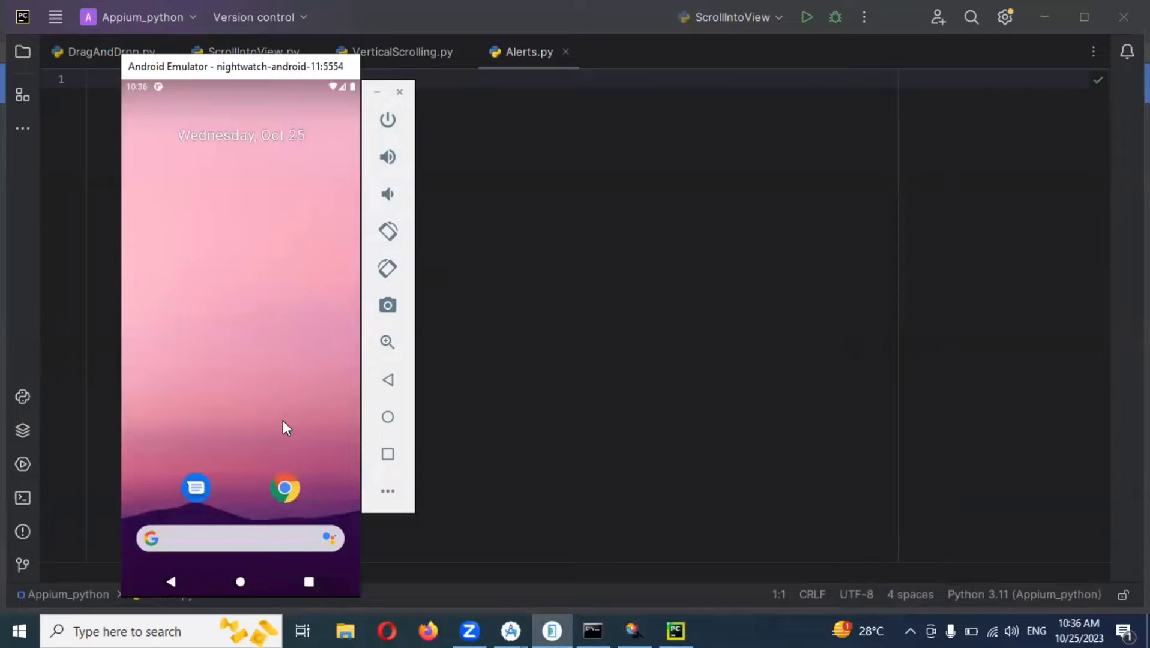
{"action": "left_click_drag", "start_coordinate": [297, 375], "coordinate": [288, 224]}
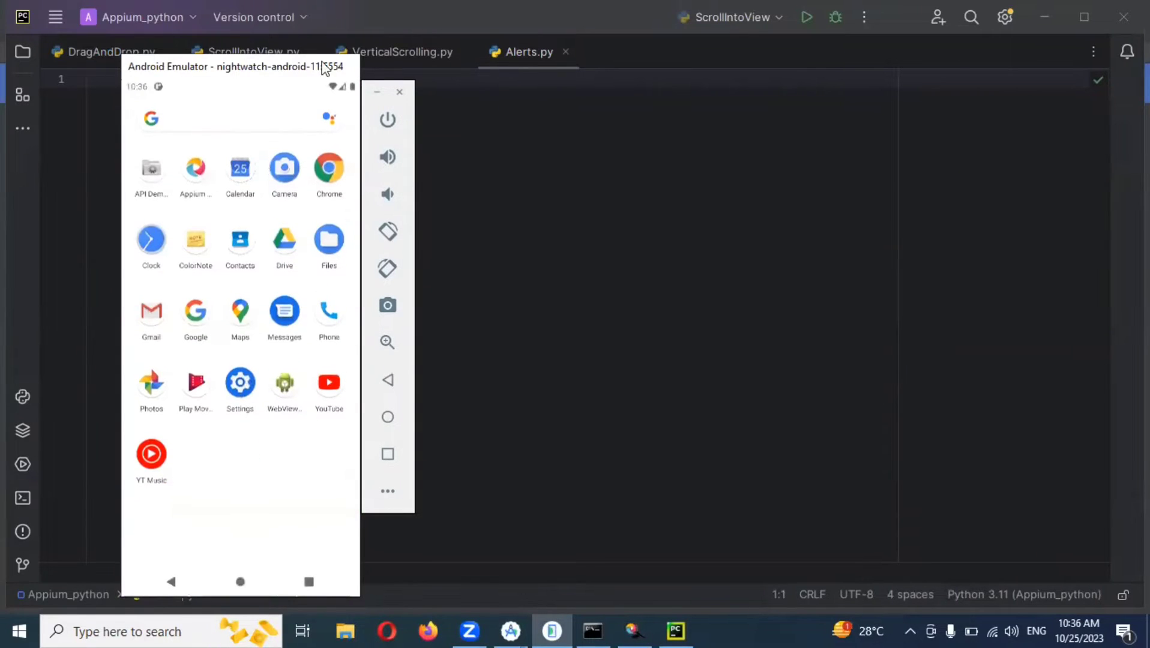
{"action": "left_click", "coordinate": [151, 171]}
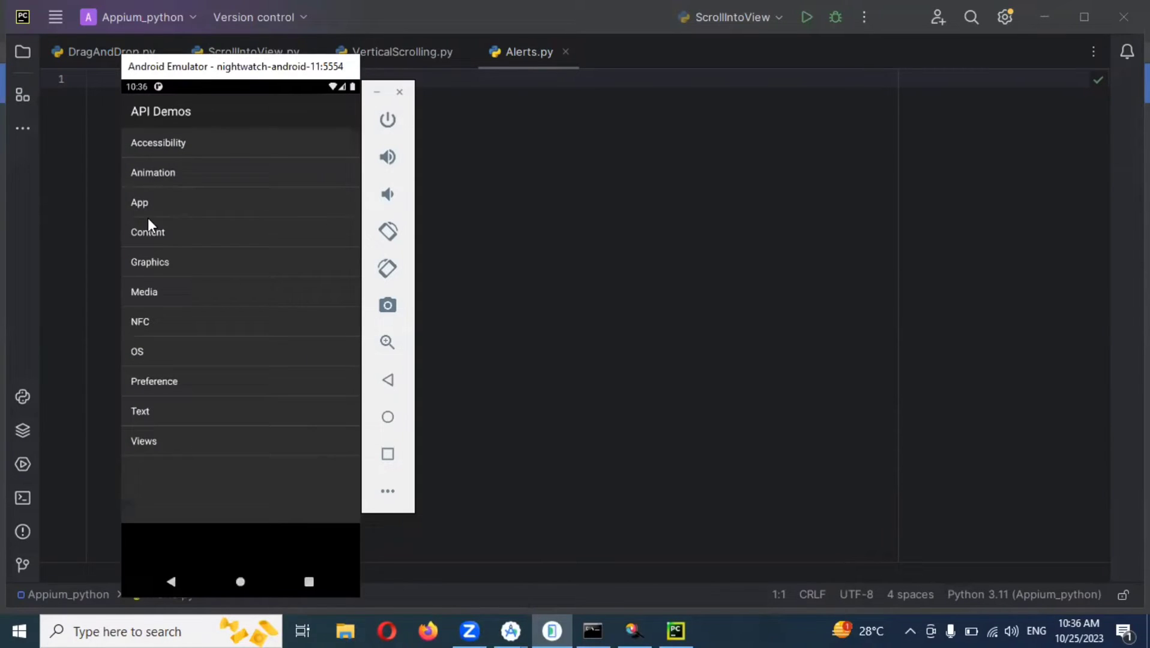
{"action": "left_click", "coordinate": [144, 204]}
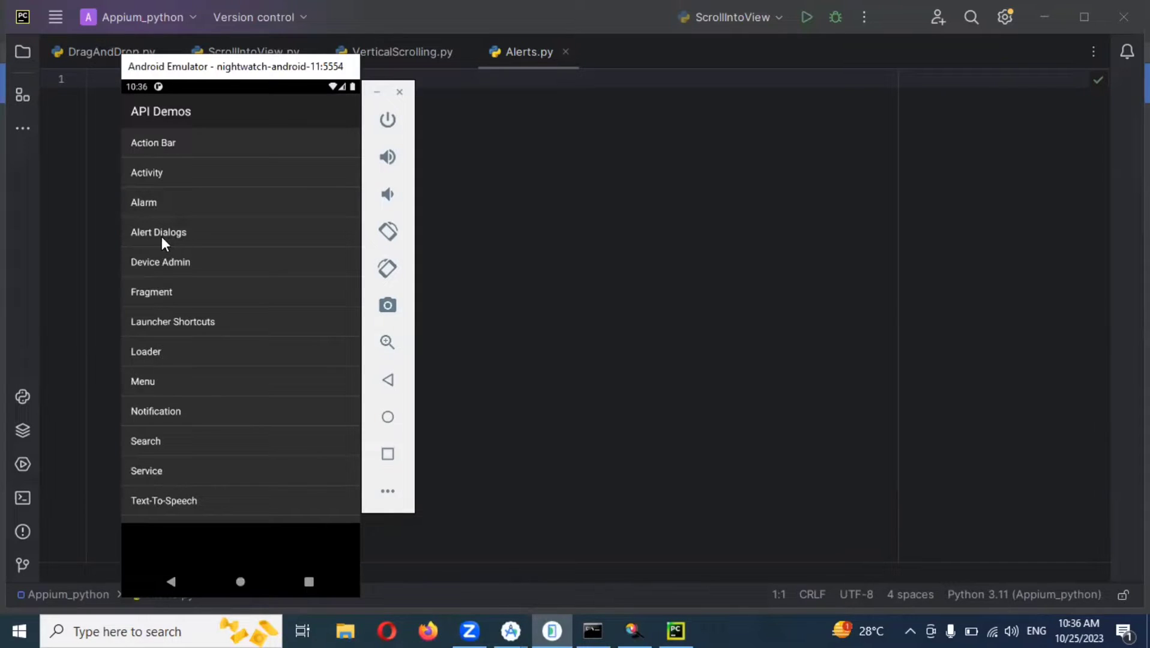
{"action": "left_click", "coordinate": [161, 236]}
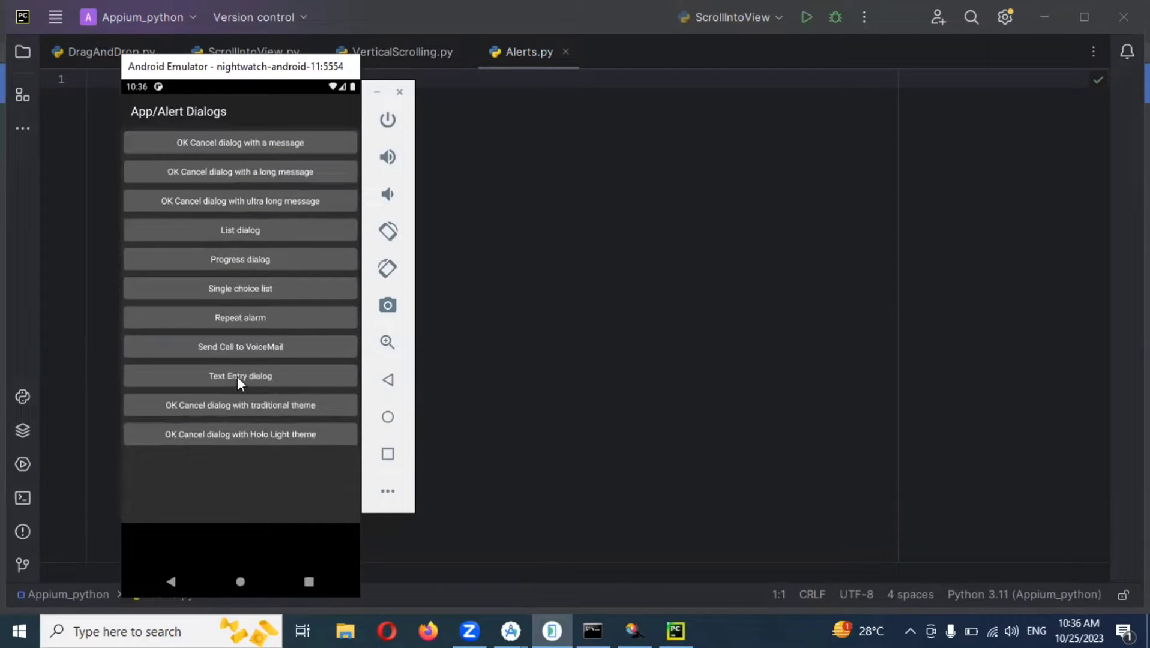
Step: Show and accept the OK Cancel message, long and ultra-long dialogs, then back out twice
{"action": "left_click", "coordinate": [231, 142]}
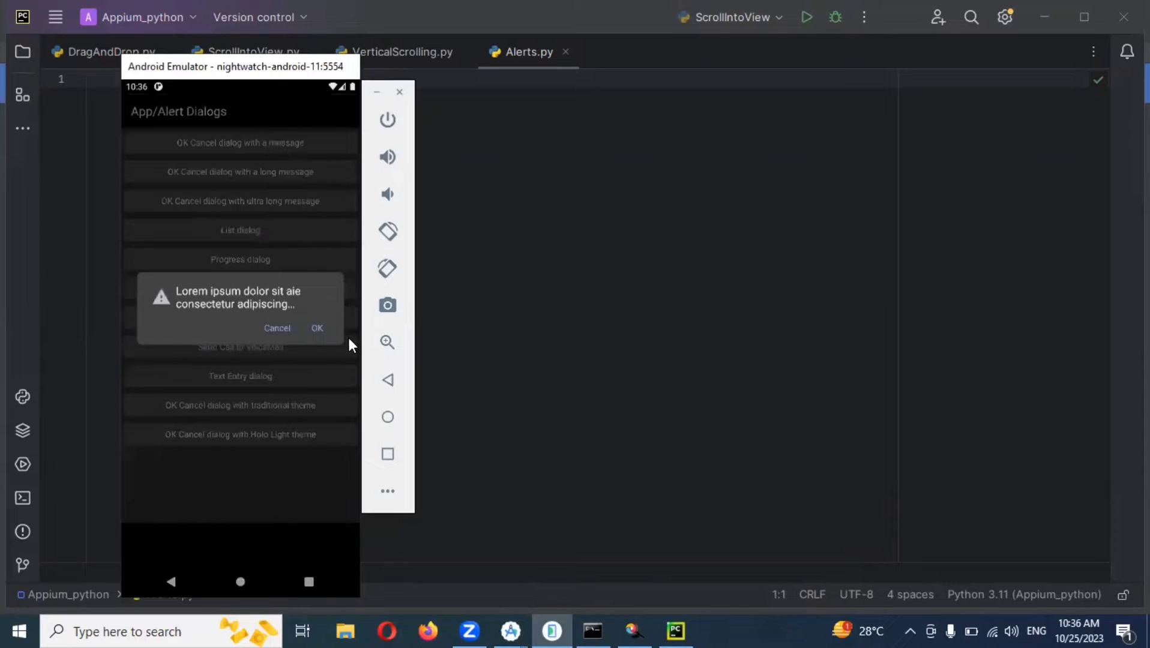
{"action": "left_click", "coordinate": [317, 328]}
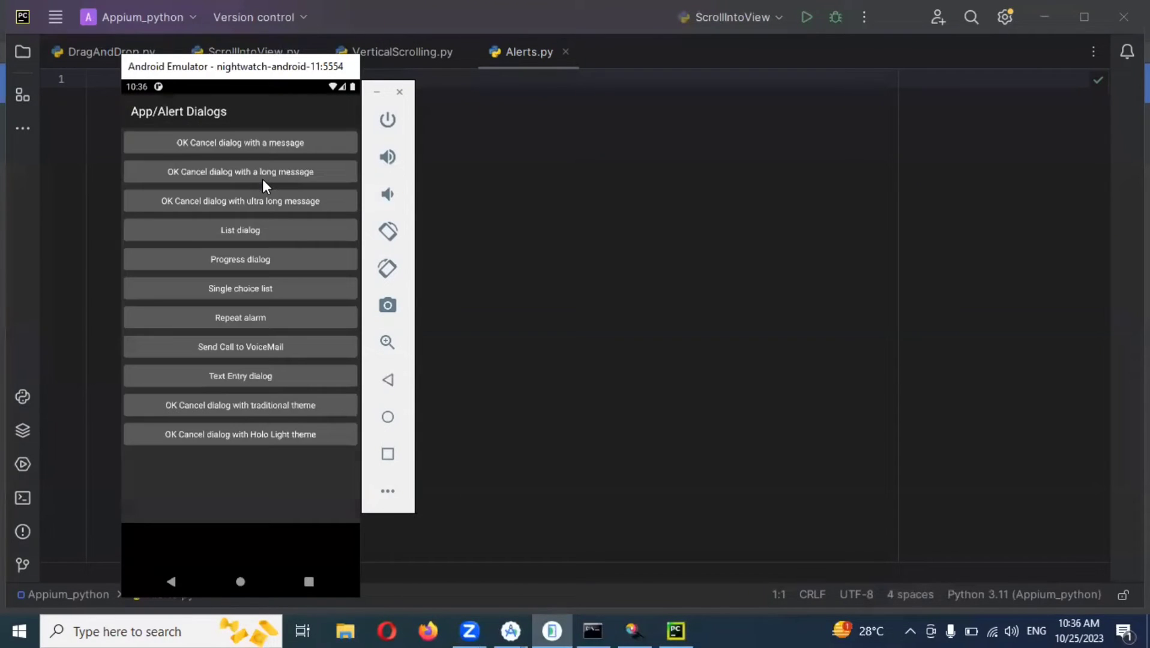
{"action": "left_click", "coordinate": [261, 174]}
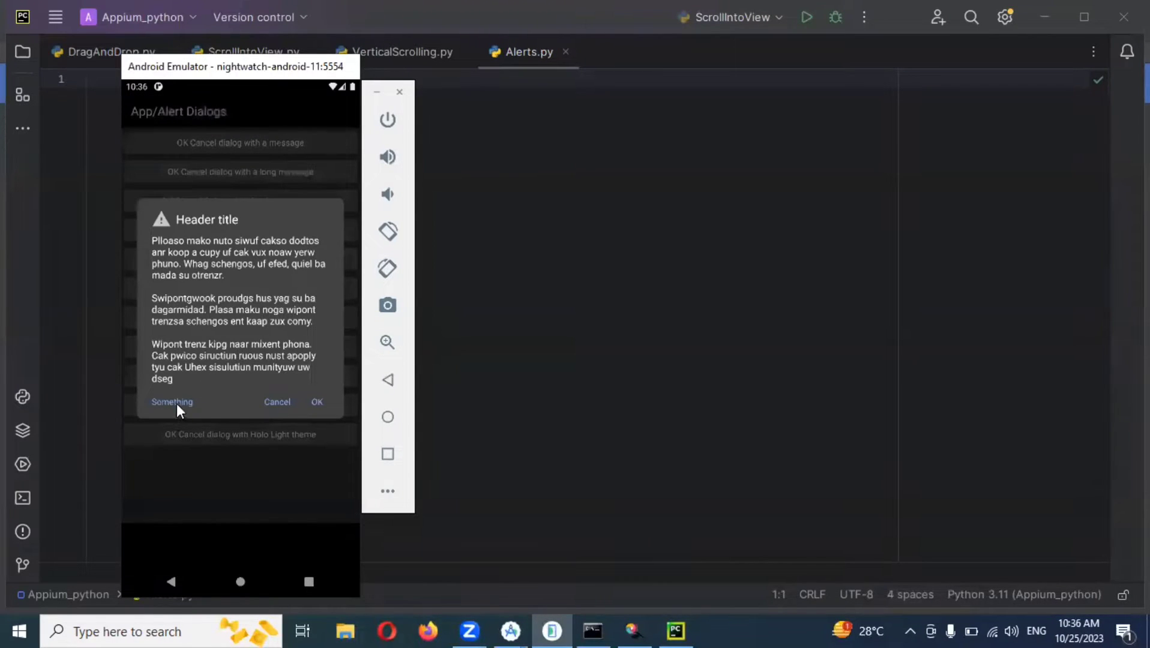
{"action": "left_click", "coordinate": [319, 402]}
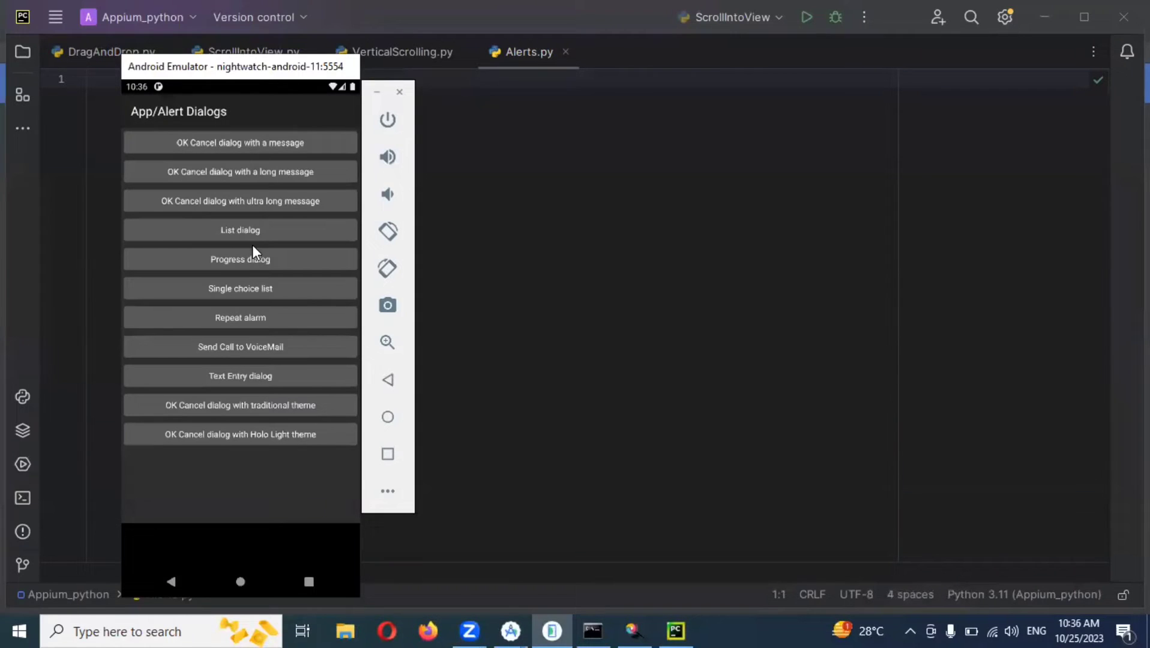
{"action": "left_click", "coordinate": [237, 204]}
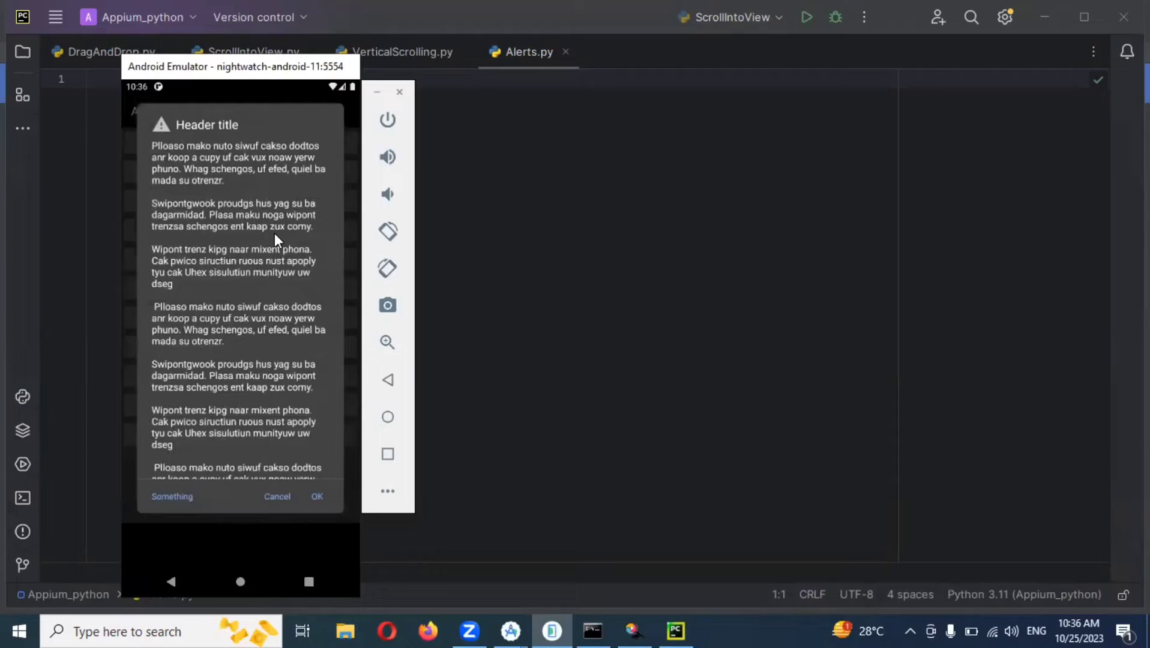
{"action": "scroll", "coordinate": [276, 242], "scroll_direction": "down", "scroll_amount": 5}
{"action": "scroll", "coordinate": [280, 291], "scroll_direction": "up", "scroll_amount": 3}
{"action": "scroll", "coordinate": [280, 292], "scroll_direction": "down", "scroll_amount": 3}
{"action": "scroll", "coordinate": [276, 311], "scroll_direction": "down", "scroll_amount": 2}
{"action": "scroll", "coordinate": [261, 303], "scroll_direction": "down", "scroll_amount": 2}
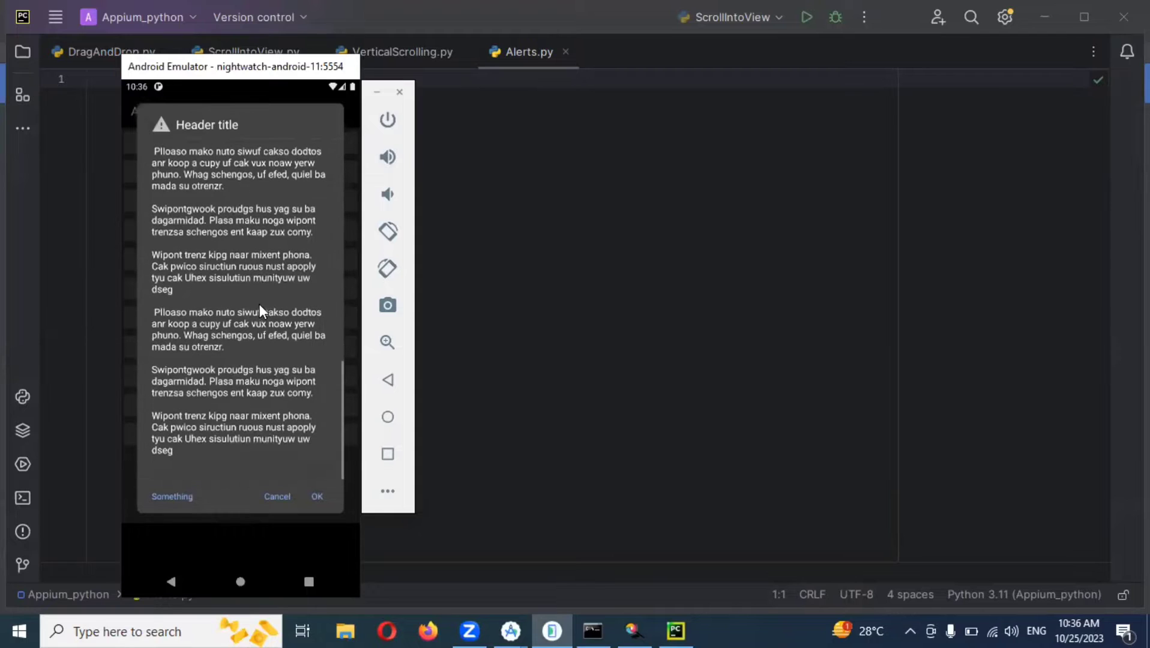
{"action": "scroll", "coordinate": [250, 295], "scroll_direction": "up", "scroll_amount": 2}
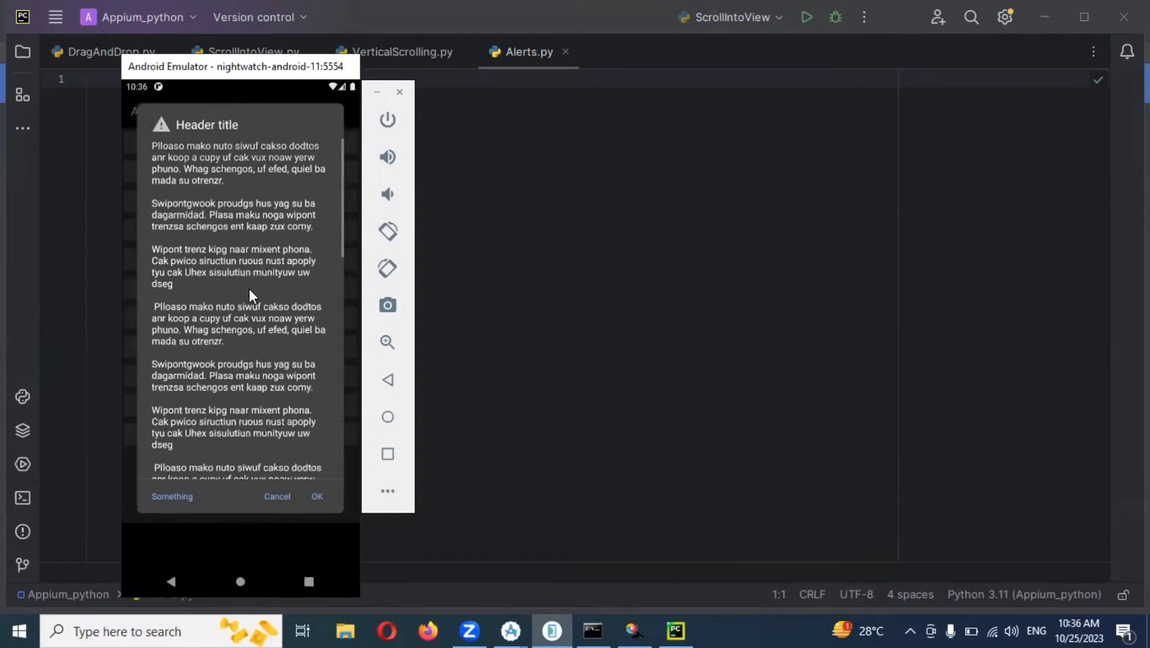
{"action": "scroll", "coordinate": [251, 301], "scroll_direction": "down", "scroll_amount": 2}
{"action": "scroll", "coordinate": [253, 304], "scroll_direction": "down", "scroll_amount": 2}
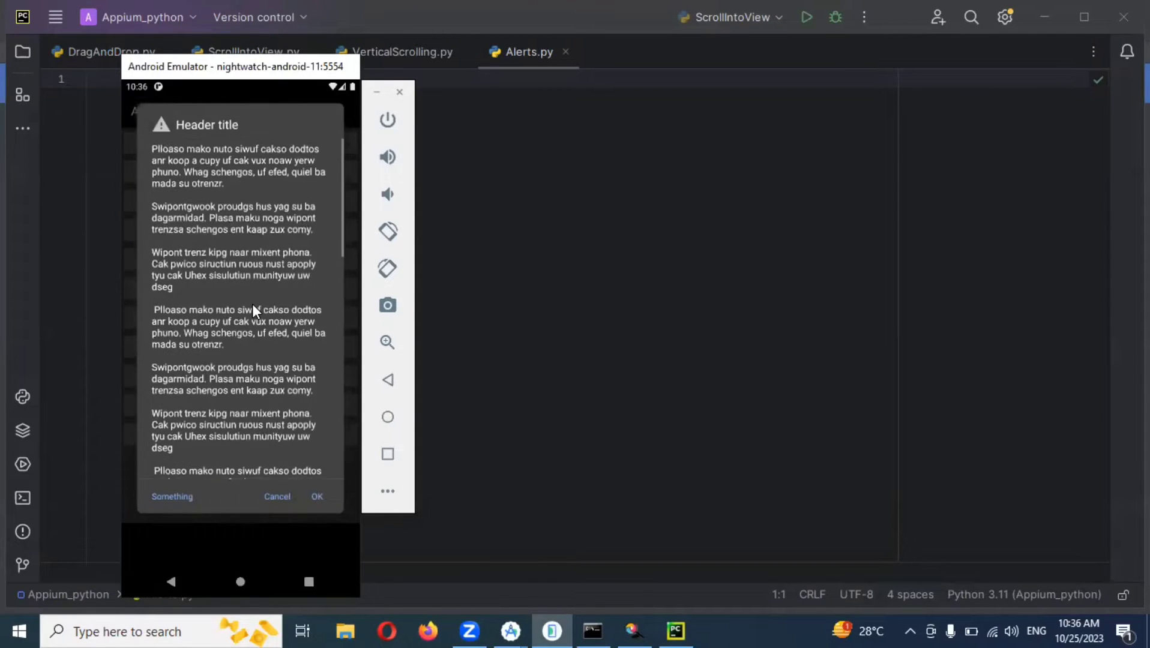
{"action": "scroll", "coordinate": [254, 321], "scroll_direction": "up", "scroll_amount": 2}
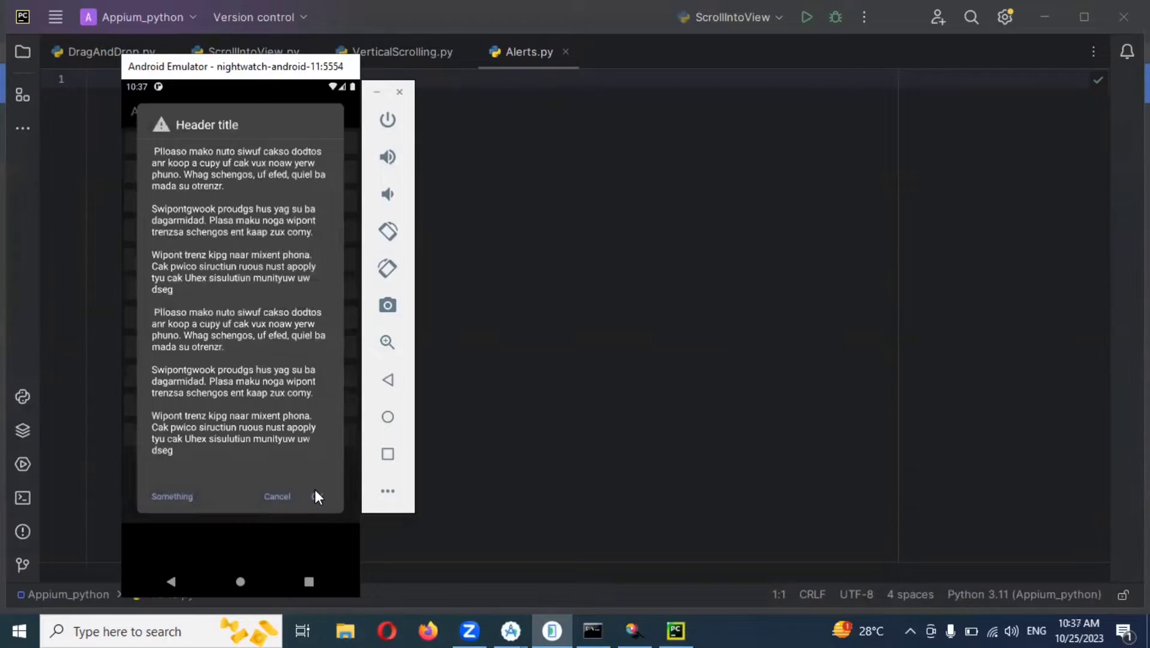
{"action": "left_click", "coordinate": [314, 490]}
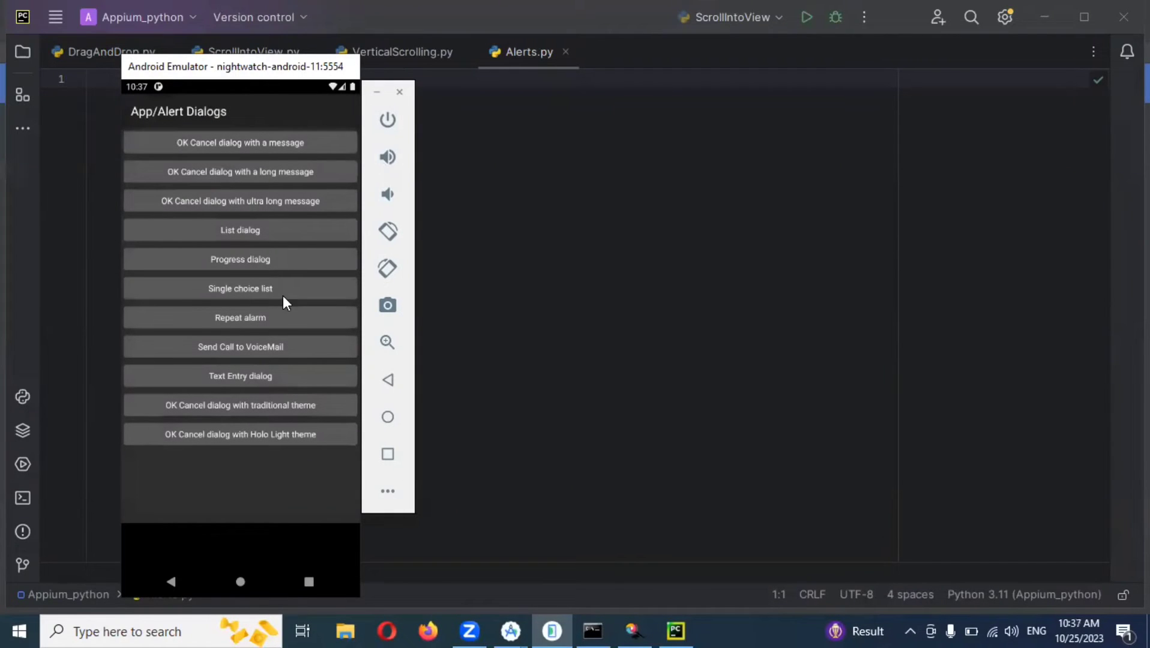
{"action": "left_click", "coordinate": [170, 582]}
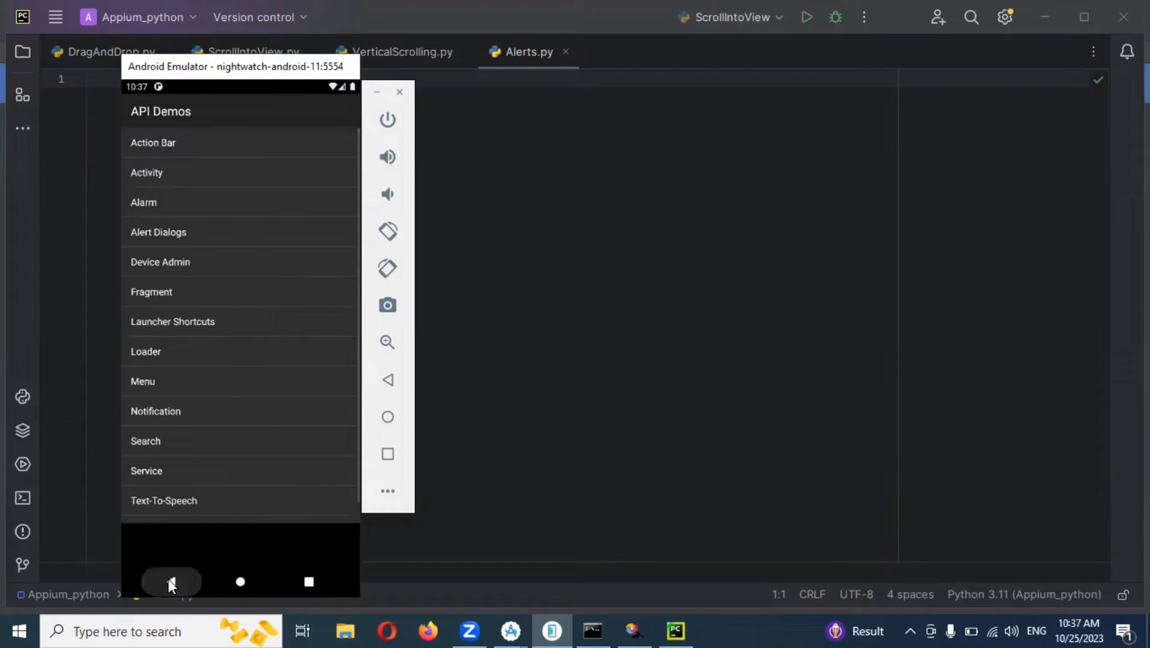
{"action": "left_click", "coordinate": [171, 582]}
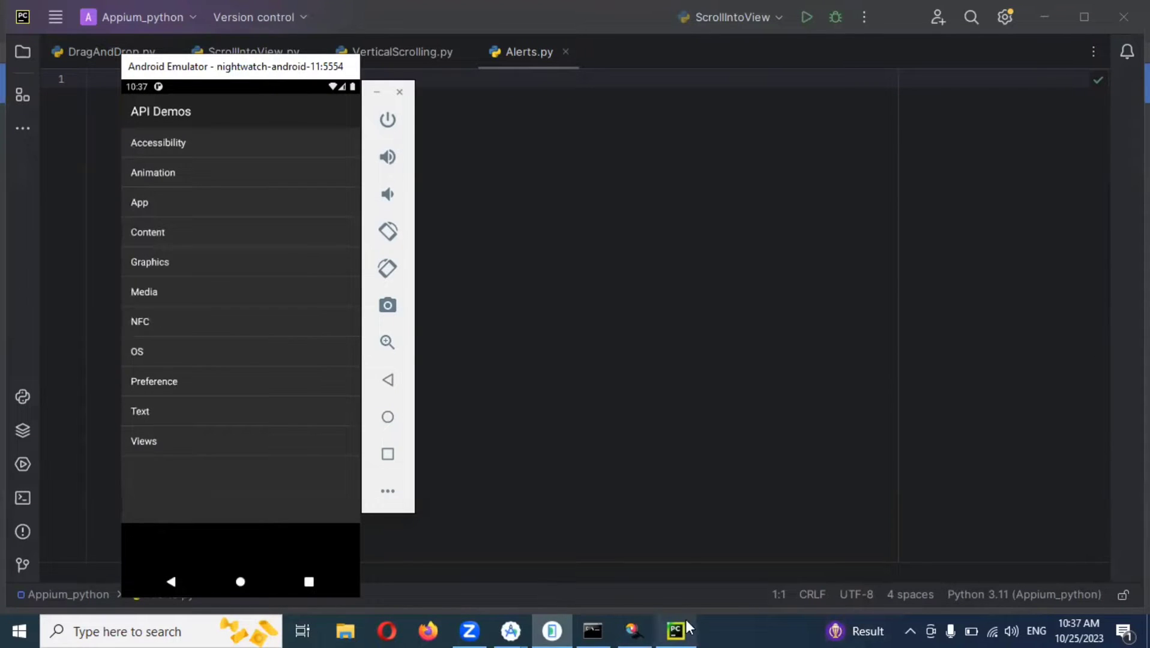
Step: Paste VerticalScrolling.py's code into Alerts.py and delete its trailing commented-out swipe code
{"action": "left_click", "coordinate": [676, 632]}
{"action": "left_click", "coordinate": [402, 47]}
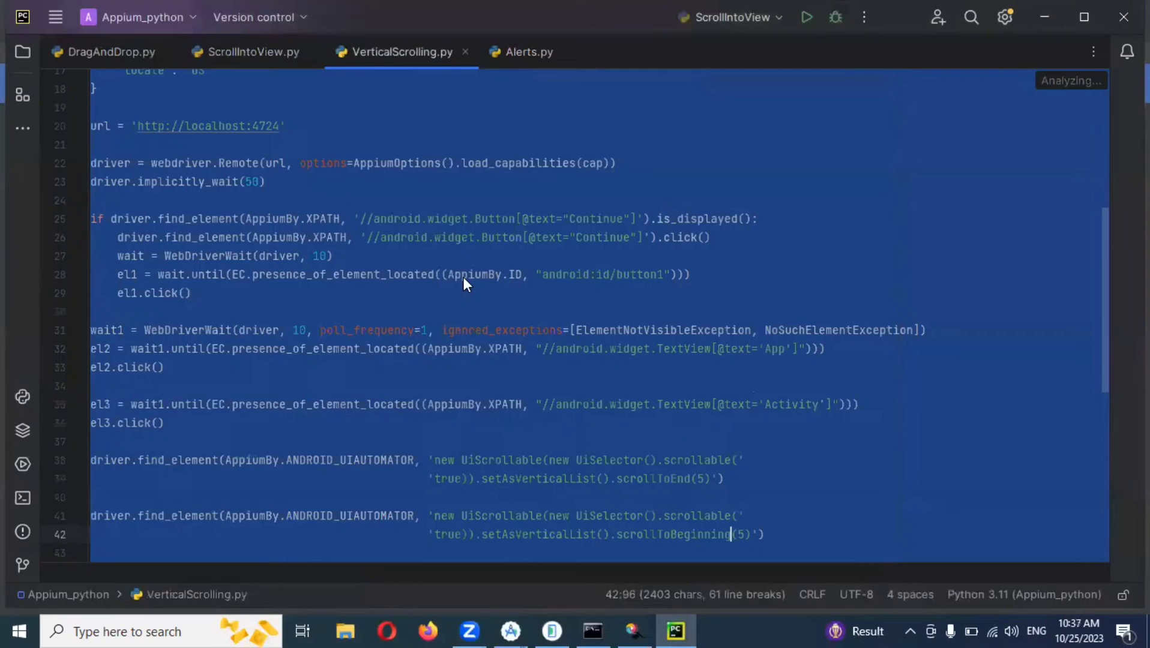
{"action": "left_click", "coordinate": [518, 45]}
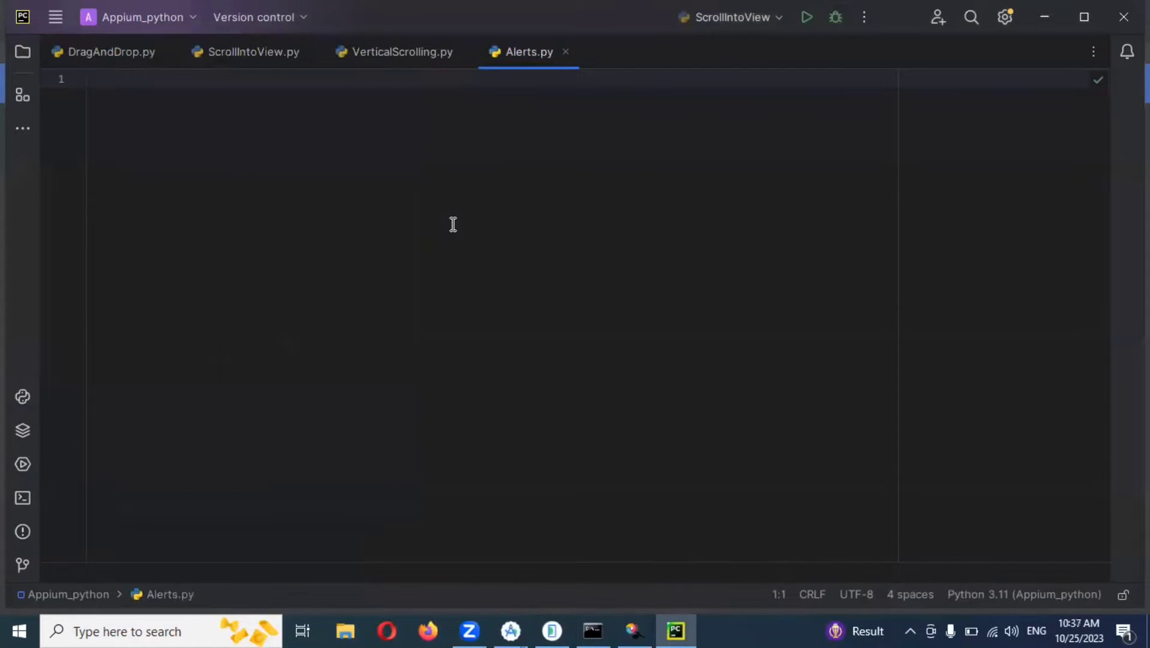
{"action": "key", "text": "ctrl+v"}
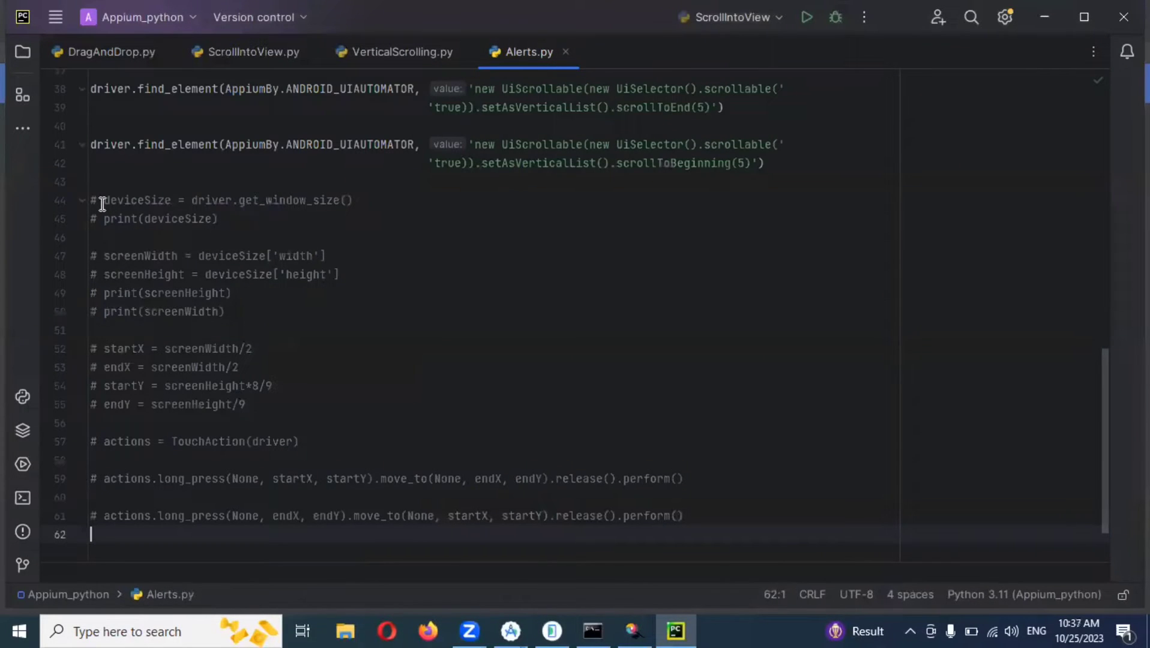
{"action": "left_click_drag", "start_coordinate": [90, 199], "coordinate": [198, 312]}
{"action": "left_click_drag", "start_coordinate": [251, 341], "coordinate": [739, 526]}
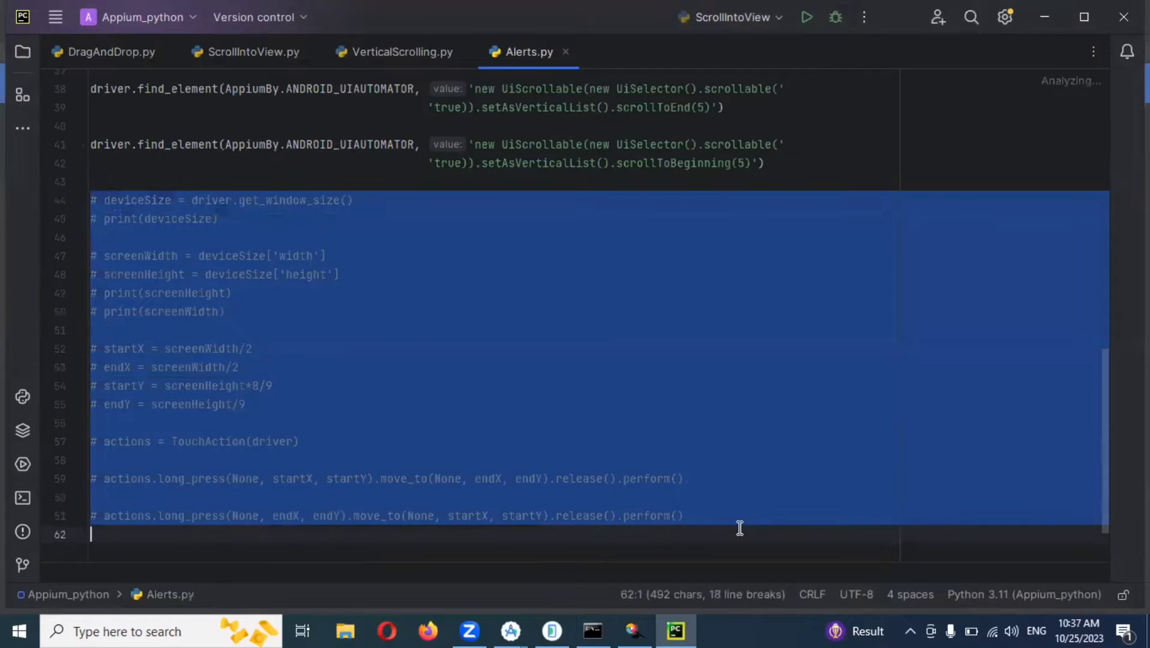
{"action": "key", "text": "Delete"}
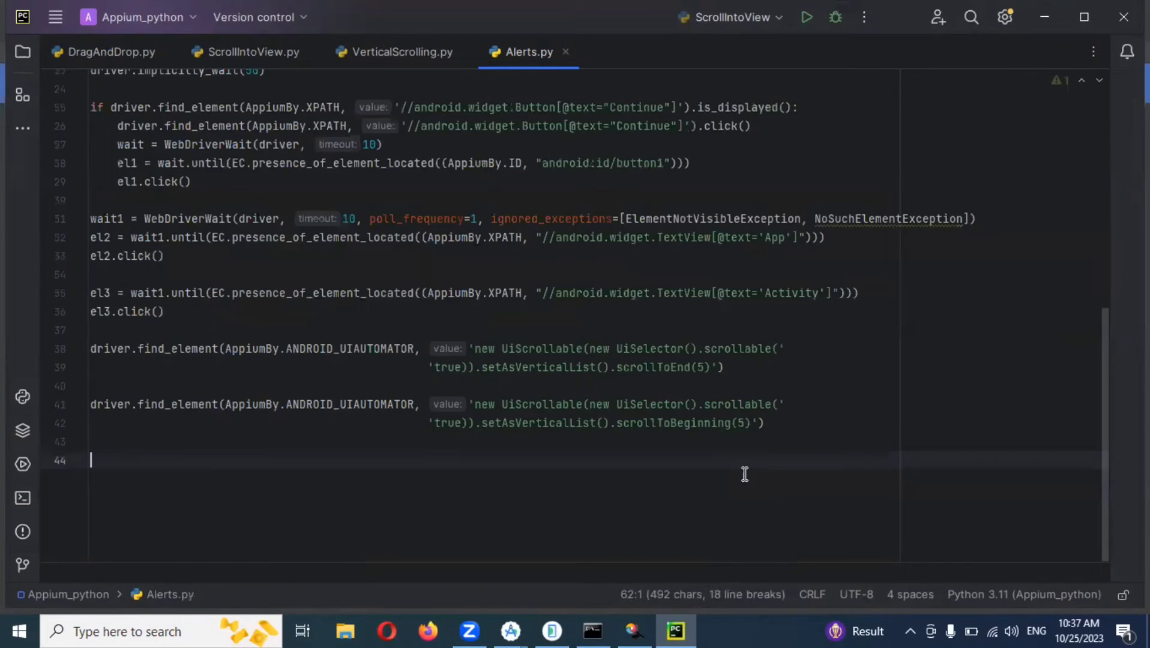
{"action": "scroll", "coordinate": [710, 453], "scroll_direction": "up", "scroll_amount": 1}
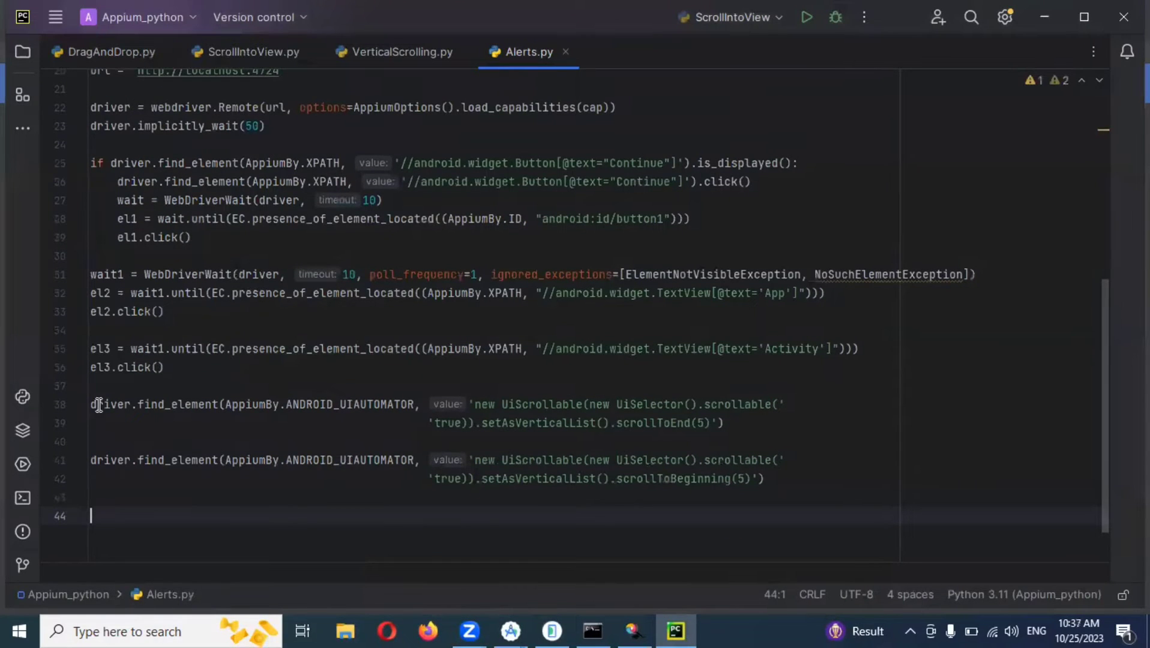
{"action": "left_click_drag", "start_coordinate": [90, 404], "coordinate": [206, 456]}
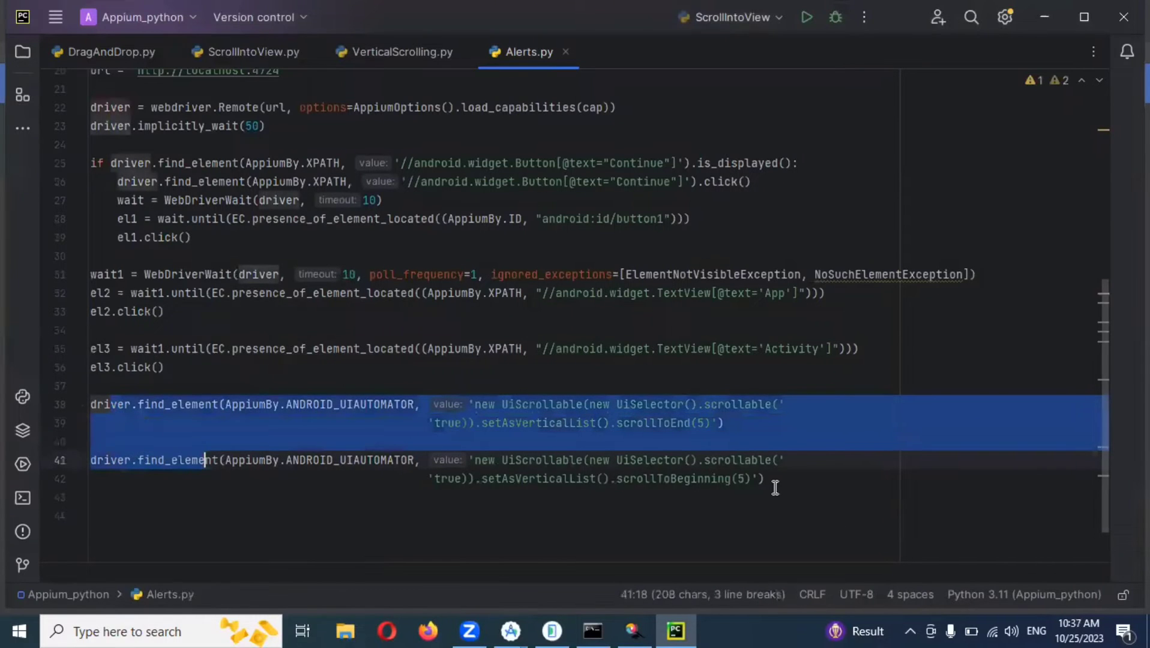
Step: Delete the two scrolling statements and open App in the emulator's API Demos
{"action": "left_click_drag", "start_coordinate": [769, 480], "coordinate": [90, 404]}
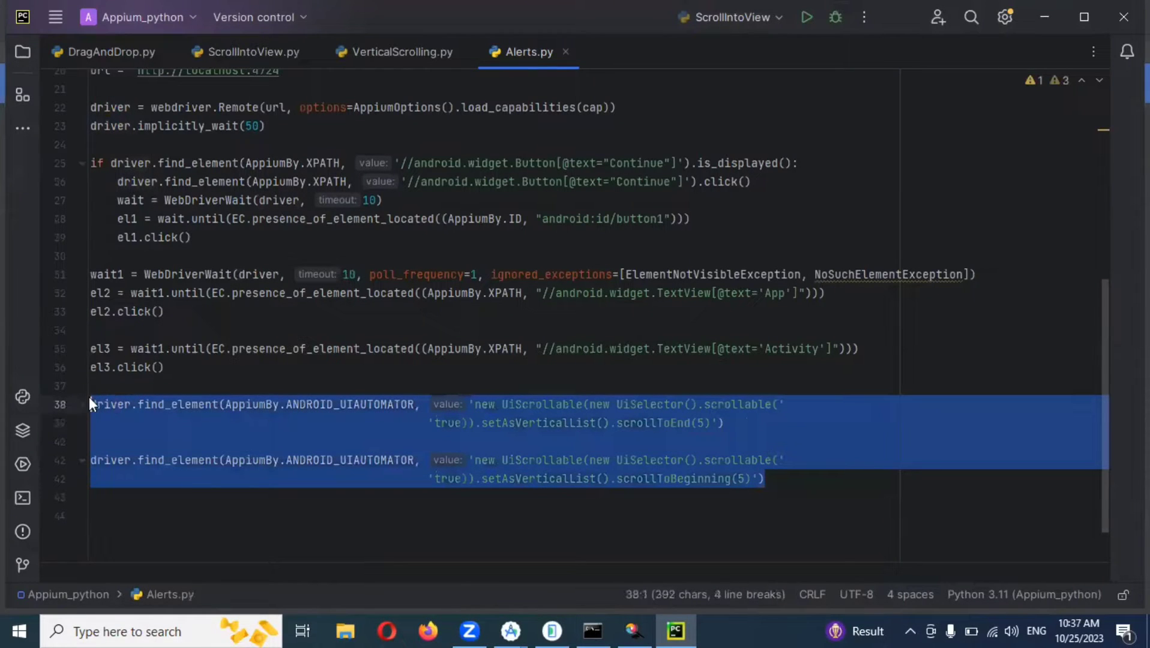
{"action": "key", "text": "Delete"}
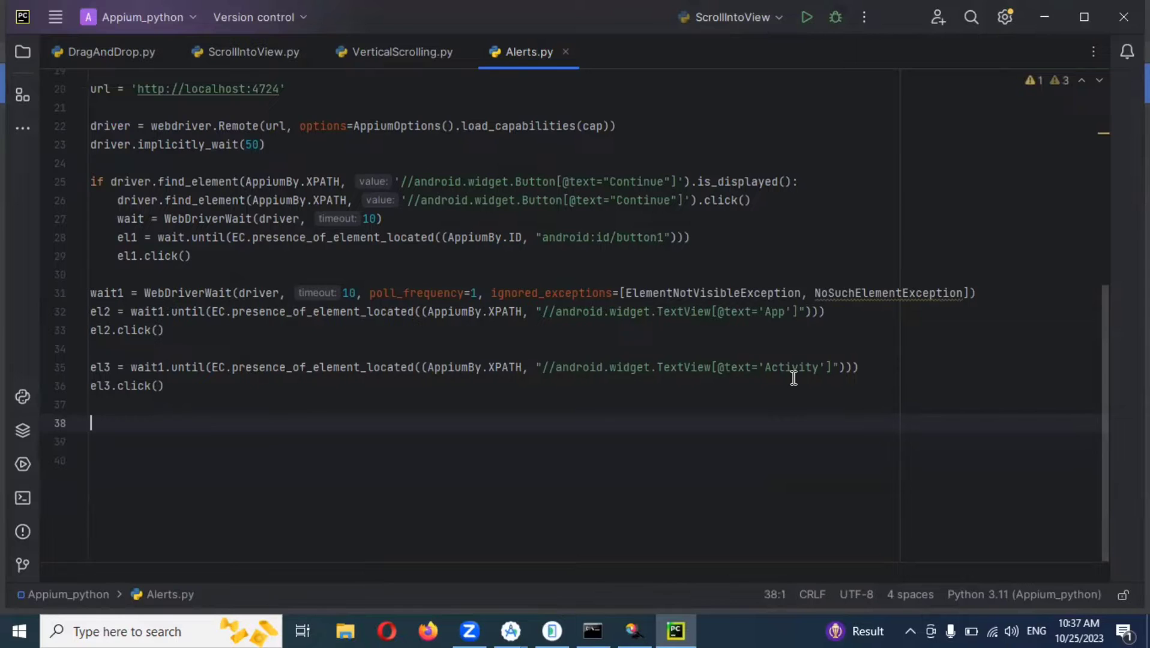
{"action": "key", "text": "alt+Tab"}
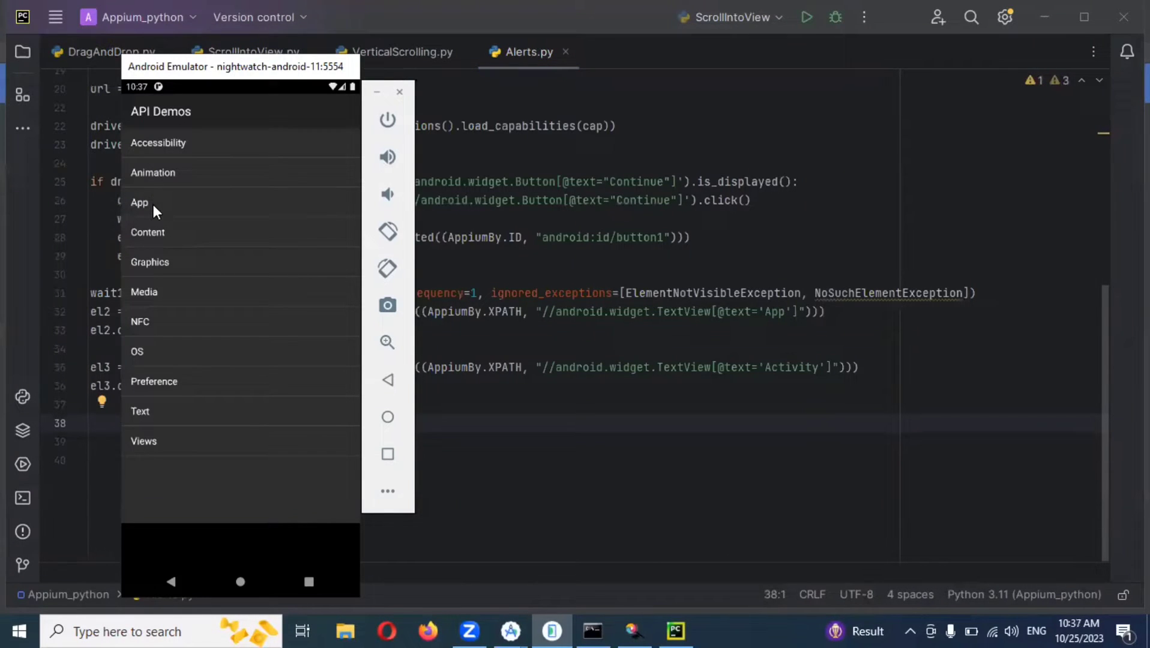
{"action": "left_click", "coordinate": [152, 202]}
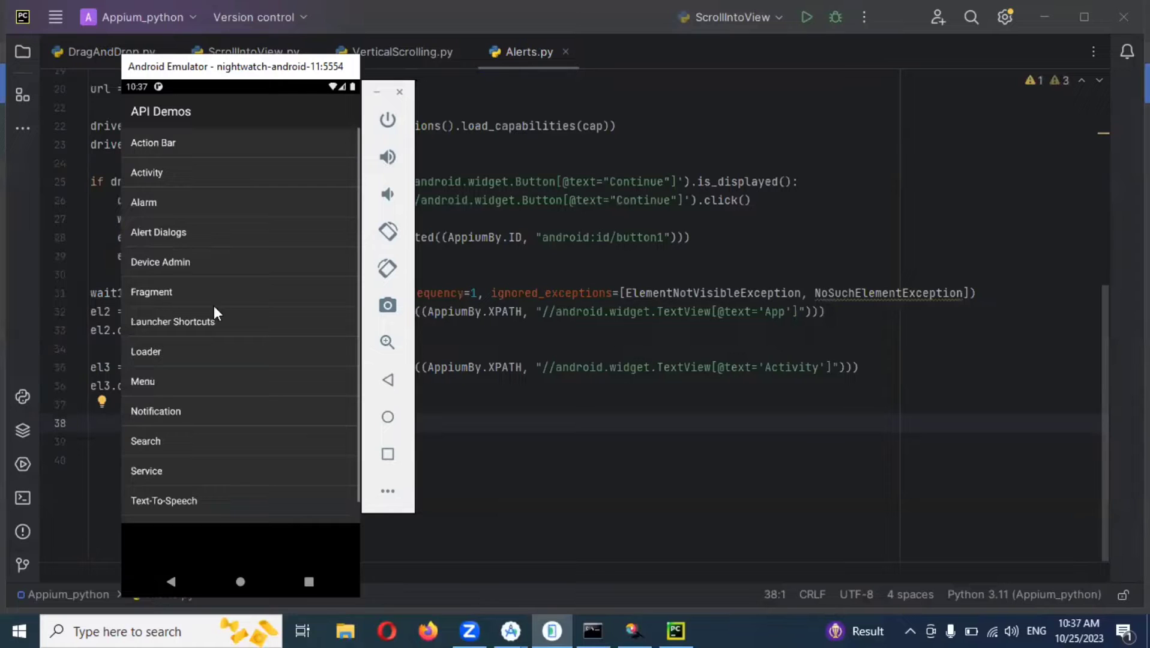
Step: Start an Inspector session from the '1st cap' set and copy Alert Dialogs' text value
{"action": "left_click", "coordinate": [633, 631]}
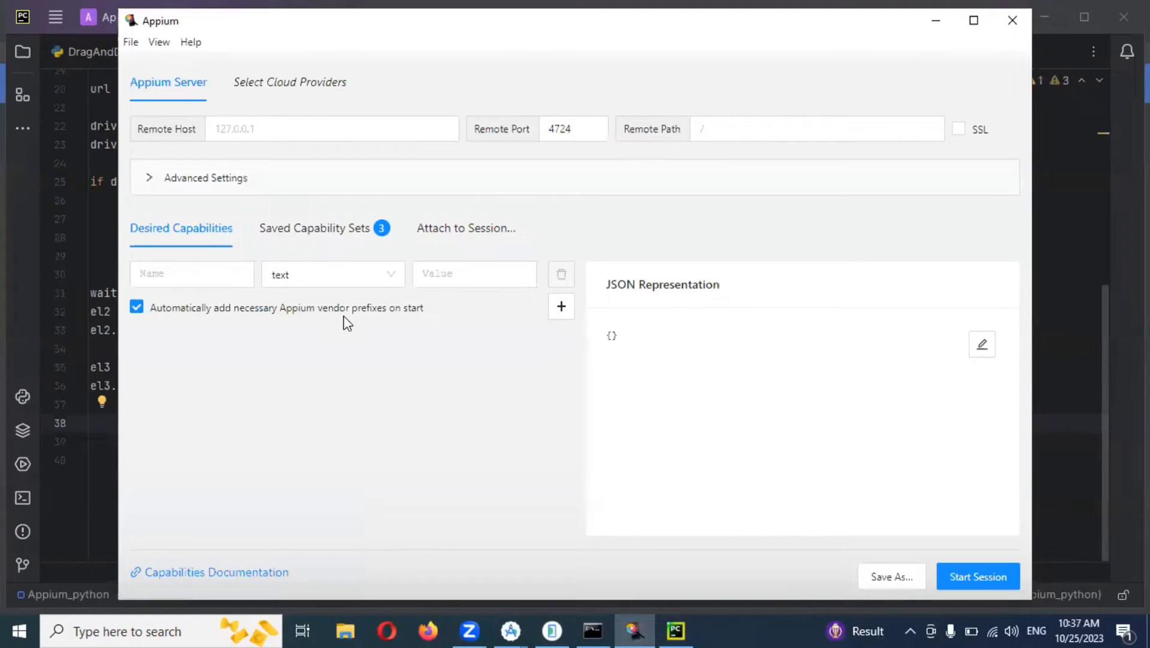
{"action": "left_click", "coordinate": [350, 230]}
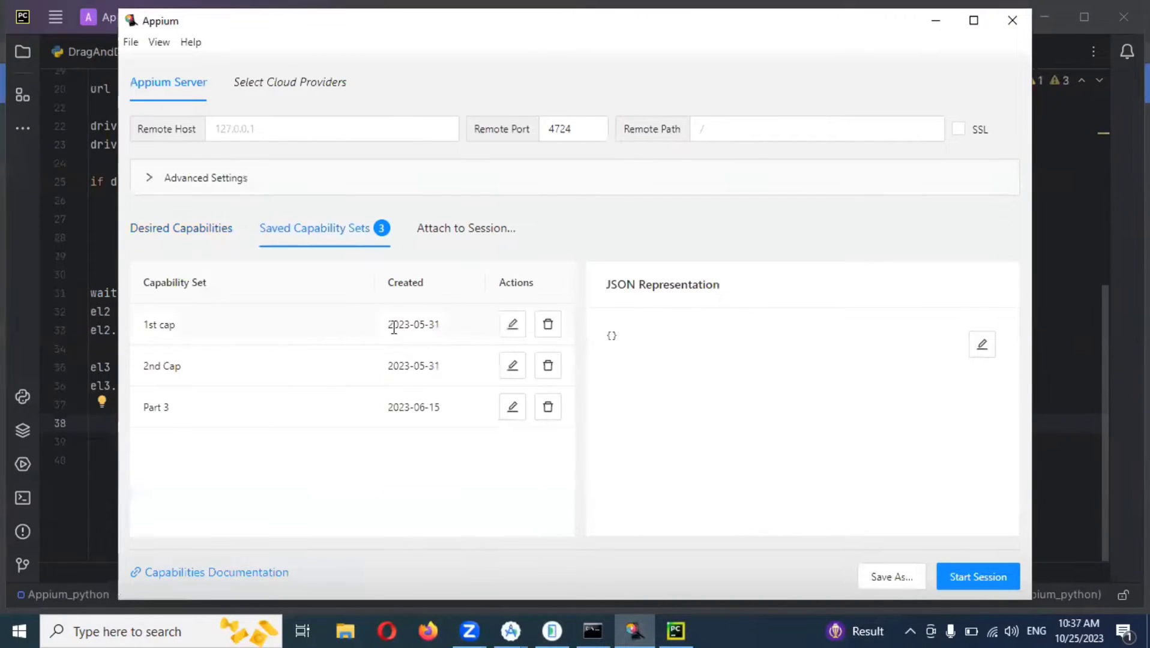
{"action": "left_click", "coordinate": [512, 324]}
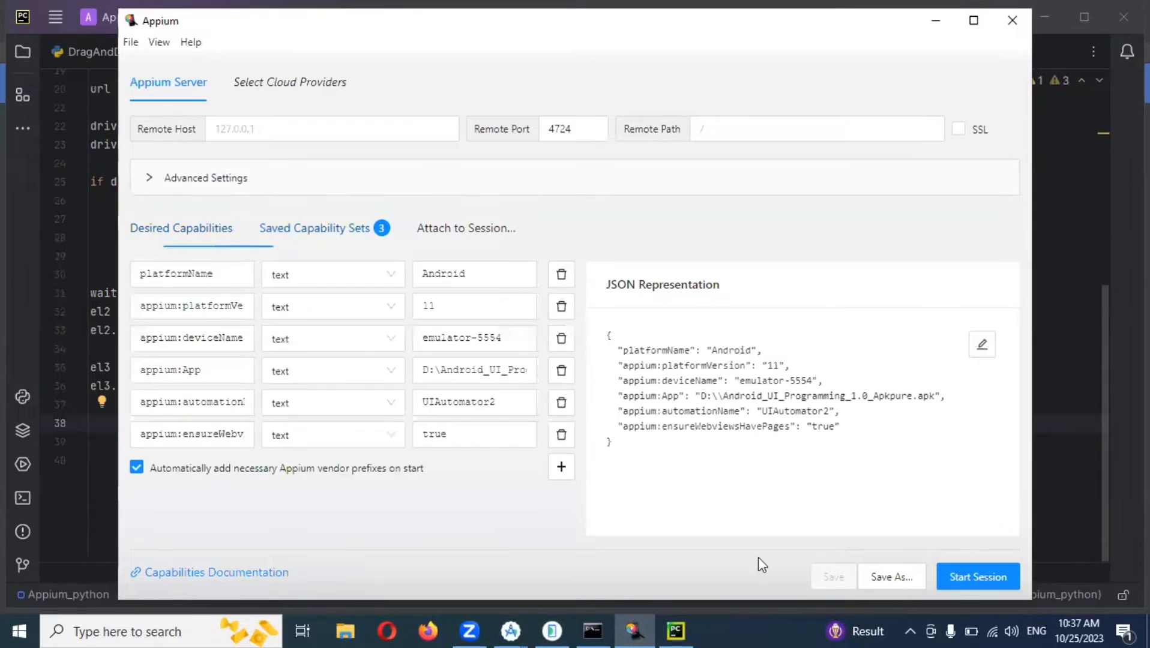
{"action": "left_click", "coordinate": [966, 579]}
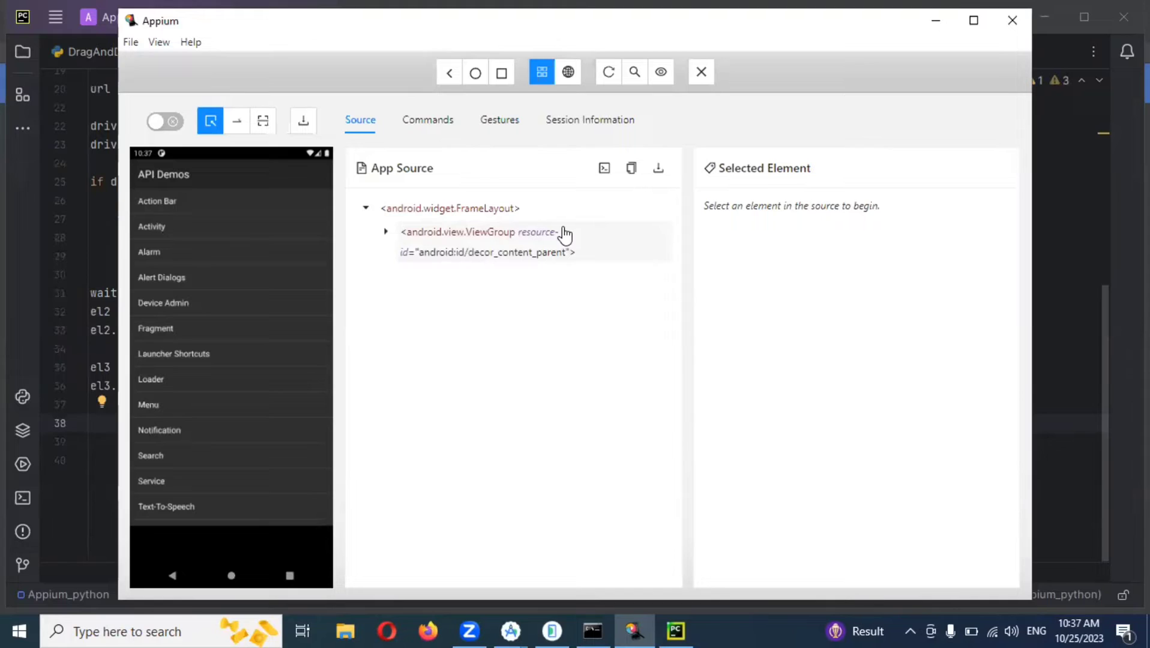
{"action": "left_click", "coordinate": [180, 280]}
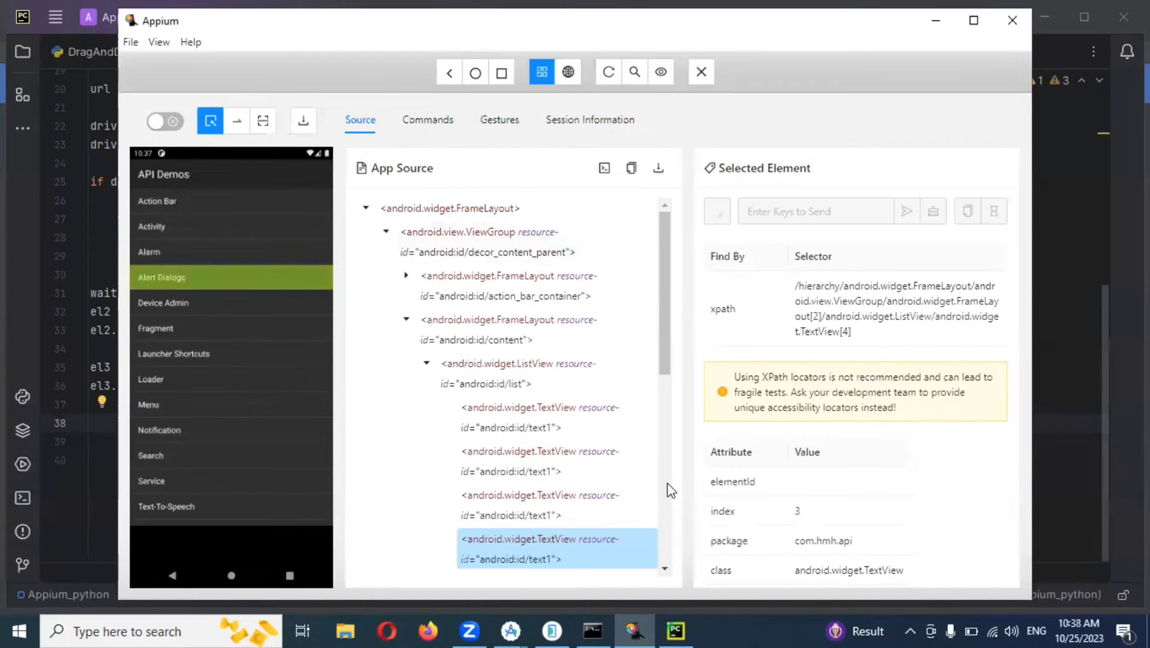
{"action": "scroll", "coordinate": [935, 525], "scroll_direction": "down", "scroll_amount": 3}
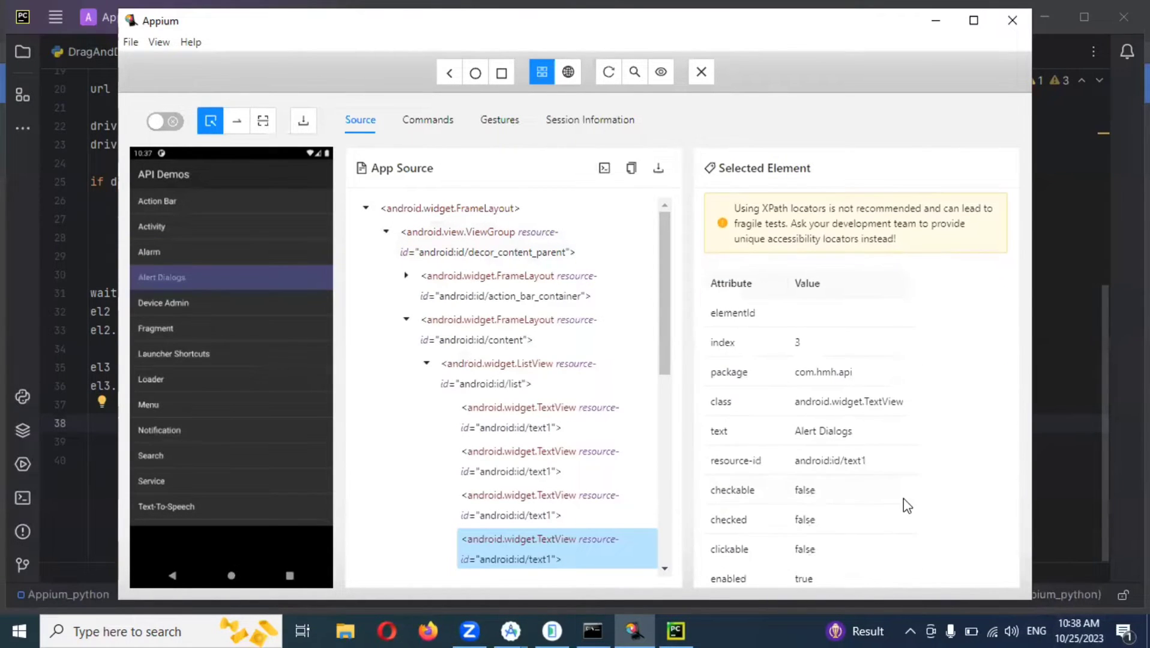
{"action": "left_click", "coordinate": [827, 436]}
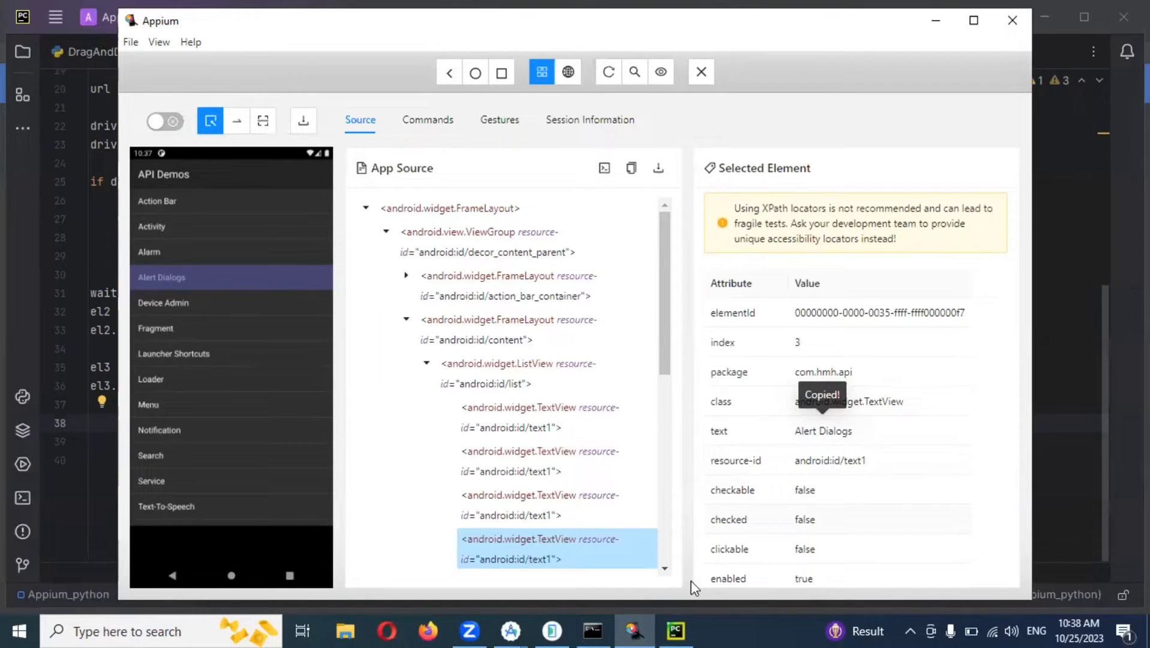
{"action": "mouse_move", "coordinate": [552, 631]}
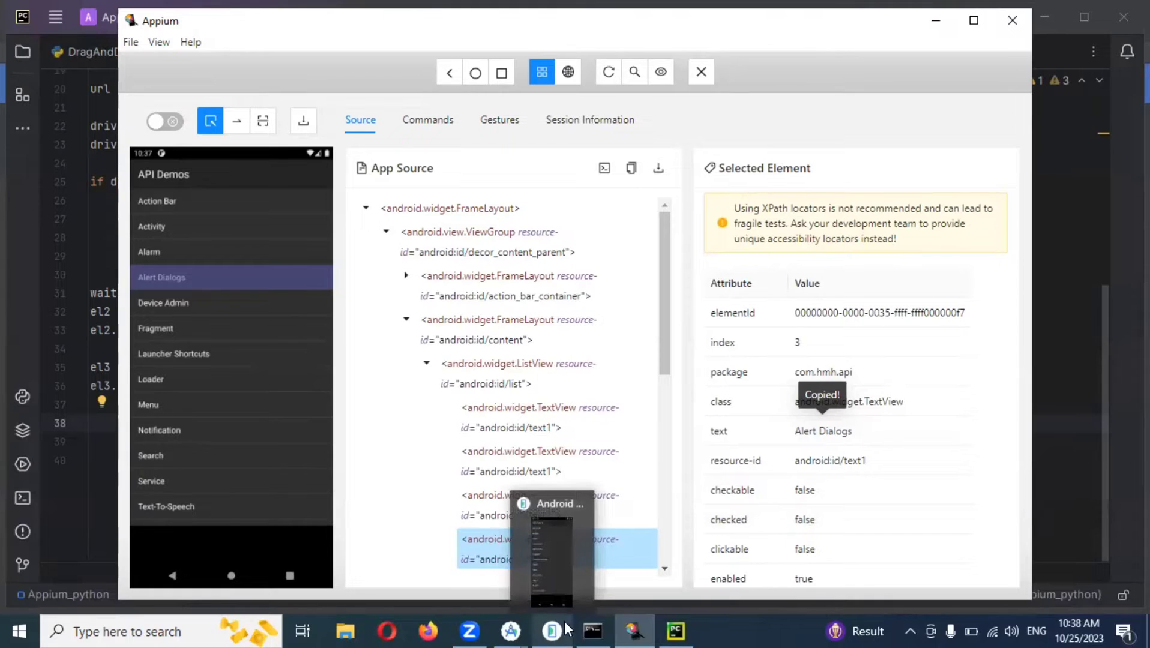
Step: Change 'Activity' to 'Alert Dialogs' on line 35 and duplicate lines 35–36 below
{"action": "left_click", "coordinate": [675, 632]}
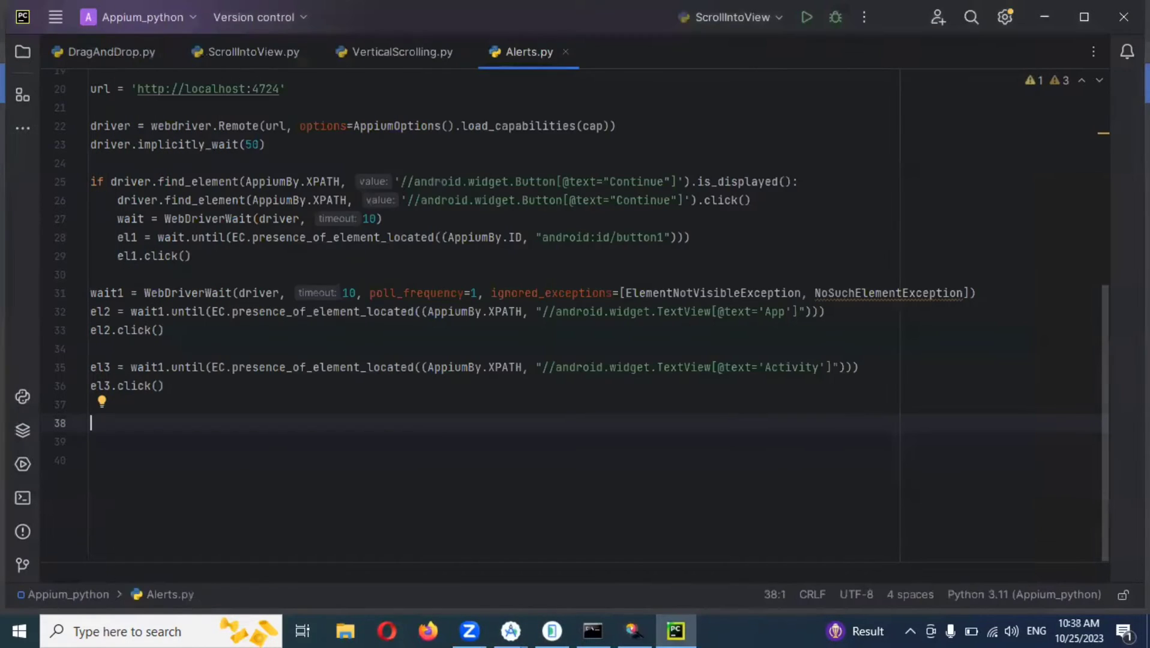
{"action": "double_click", "coordinate": [783, 367]}
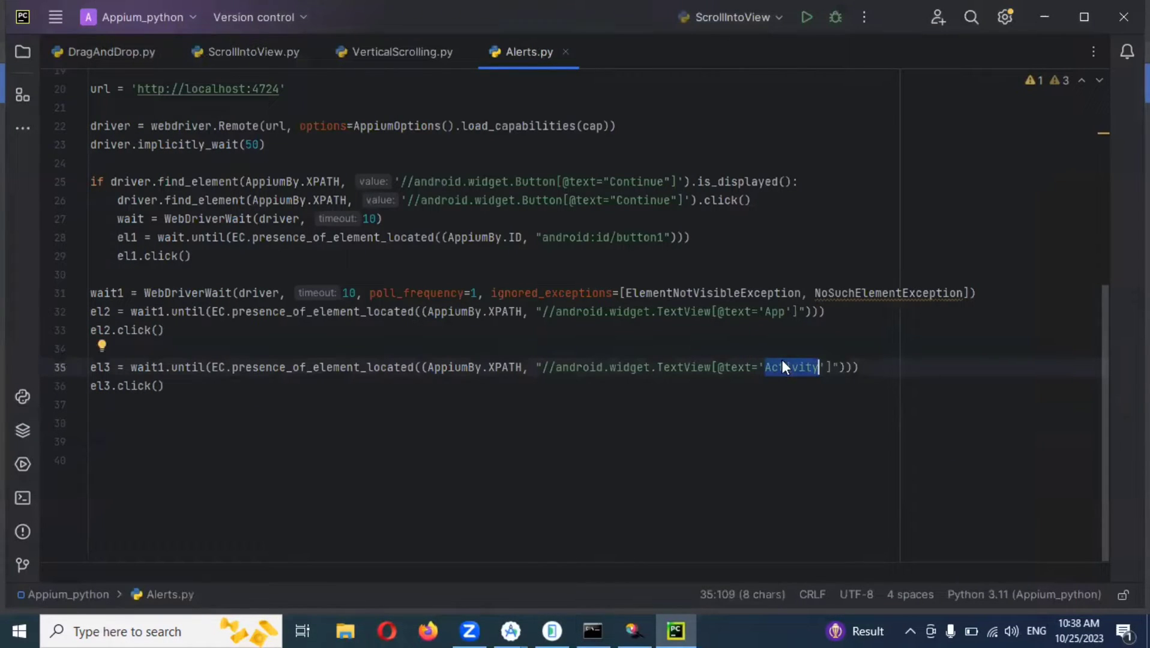
{"action": "type", "text": "Alert Dialogs"}
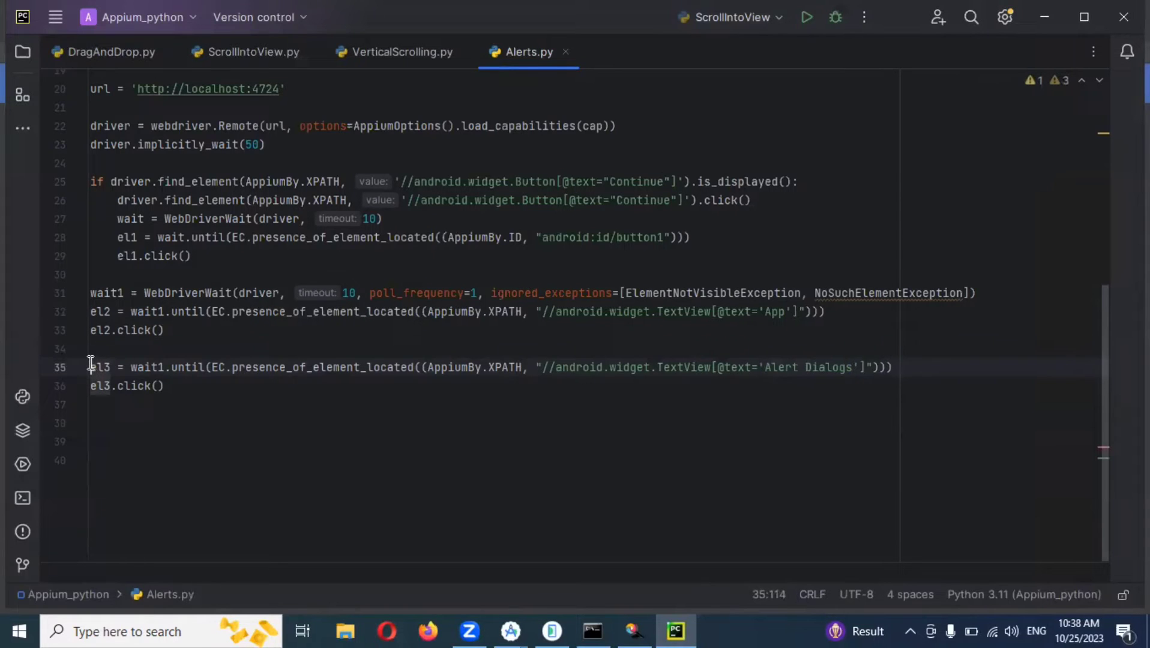
{"action": "left_click_drag", "start_coordinate": [90, 368], "coordinate": [206, 386]}
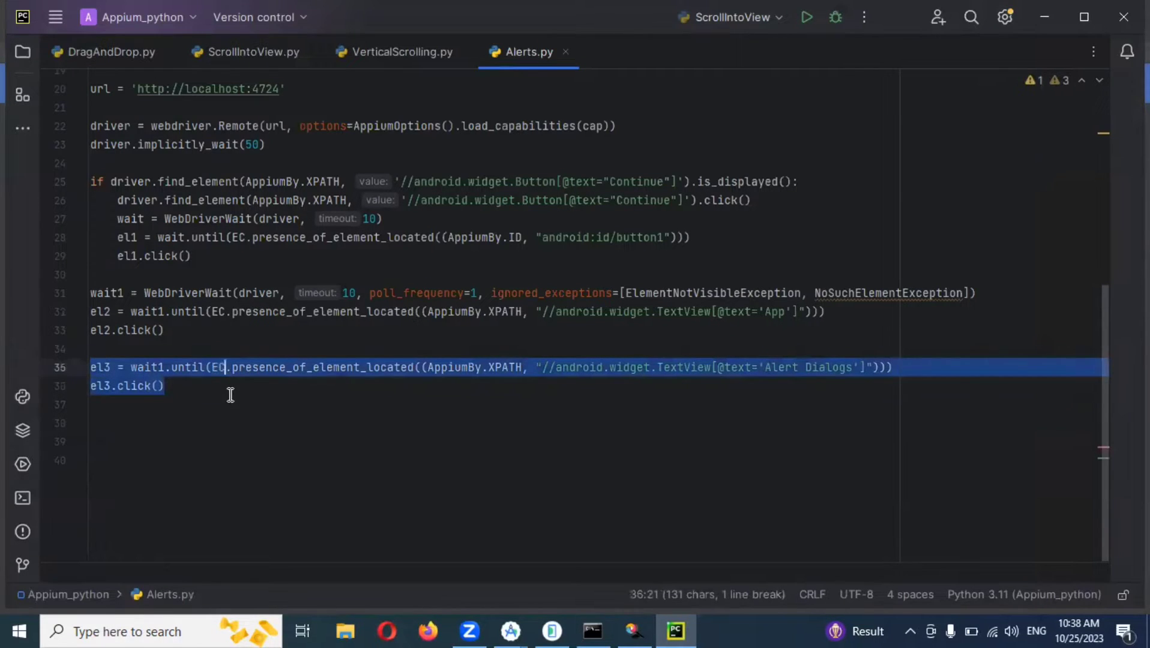
{"action": "left_click", "coordinate": [231, 393]}
{"action": "key", "text": "Return"}
{"action": "key", "text": "Return"}
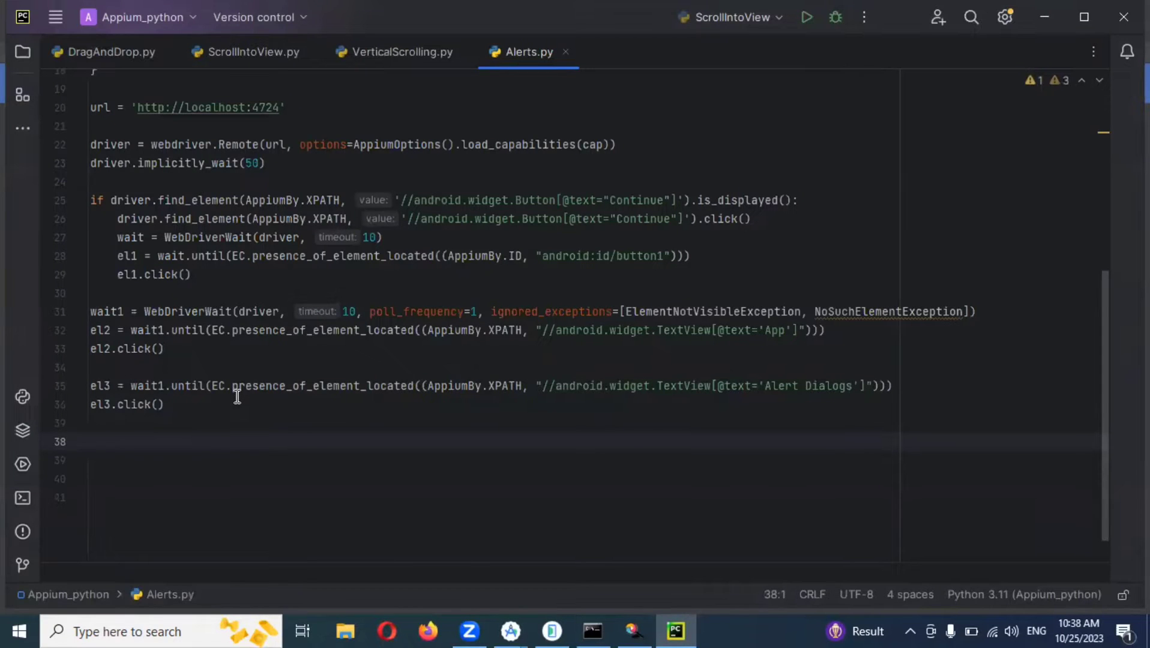
{"action": "key", "text": "ctrl+v"}
Step: Open Alert Dialogs in the emulator, refresh Inspector, and inspect the 'OK Cancel dialog with a message' button
{"action": "key", "text": "alt+Tab"}
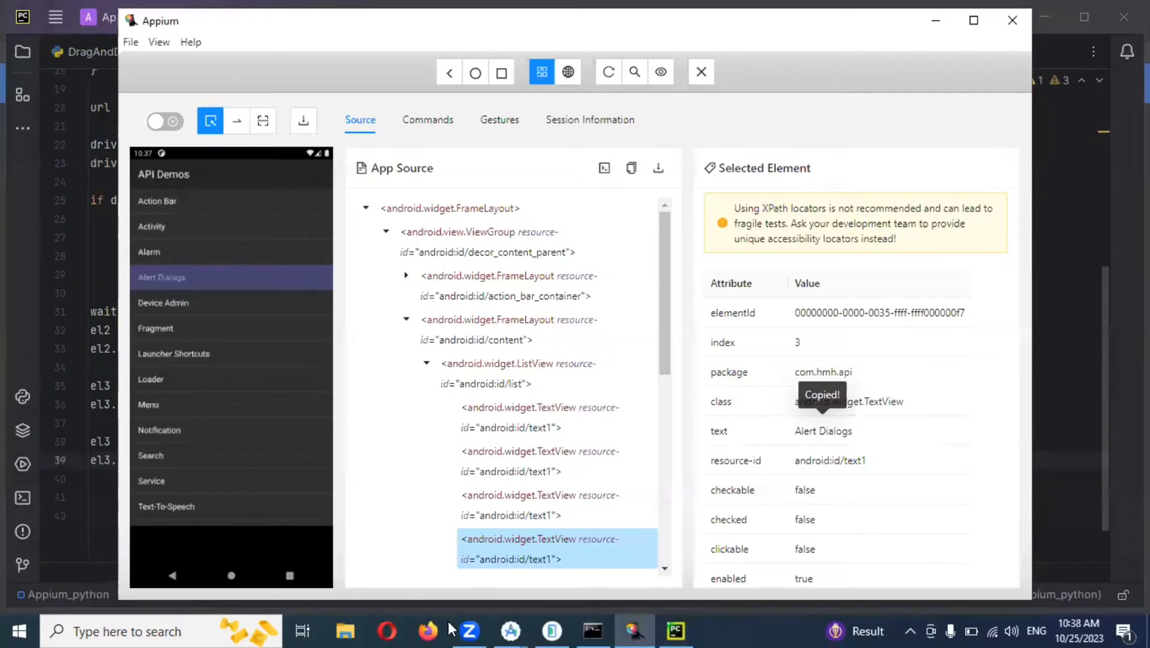
{"action": "left_click", "coordinate": [557, 621]}
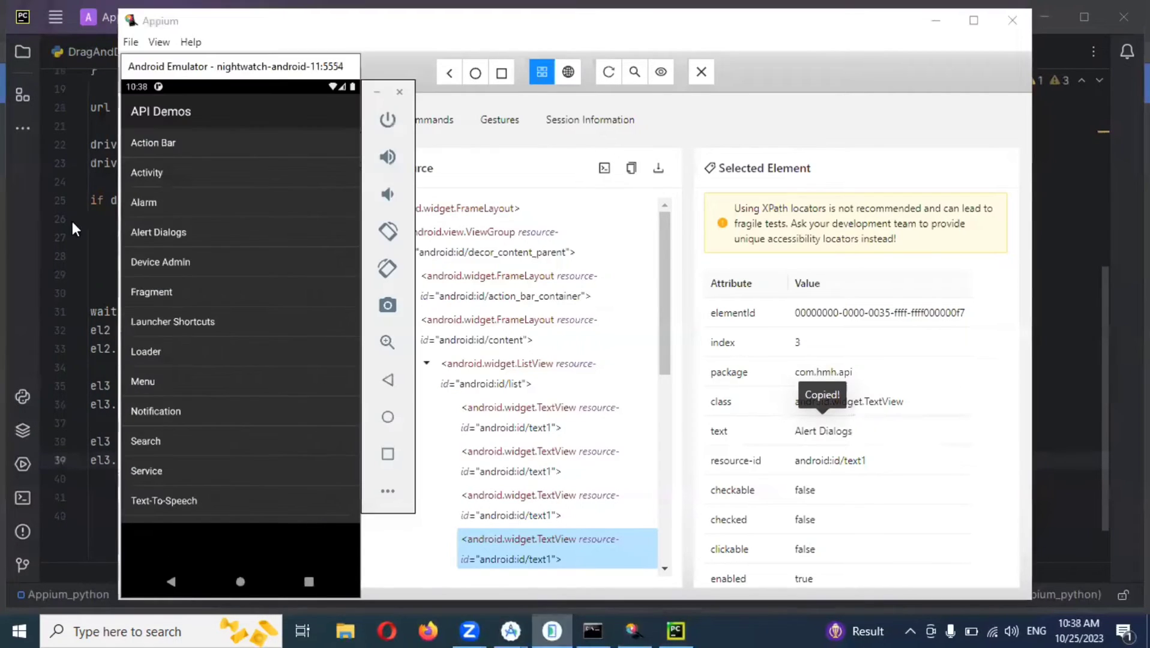
{"action": "left_click", "coordinate": [156, 232]}
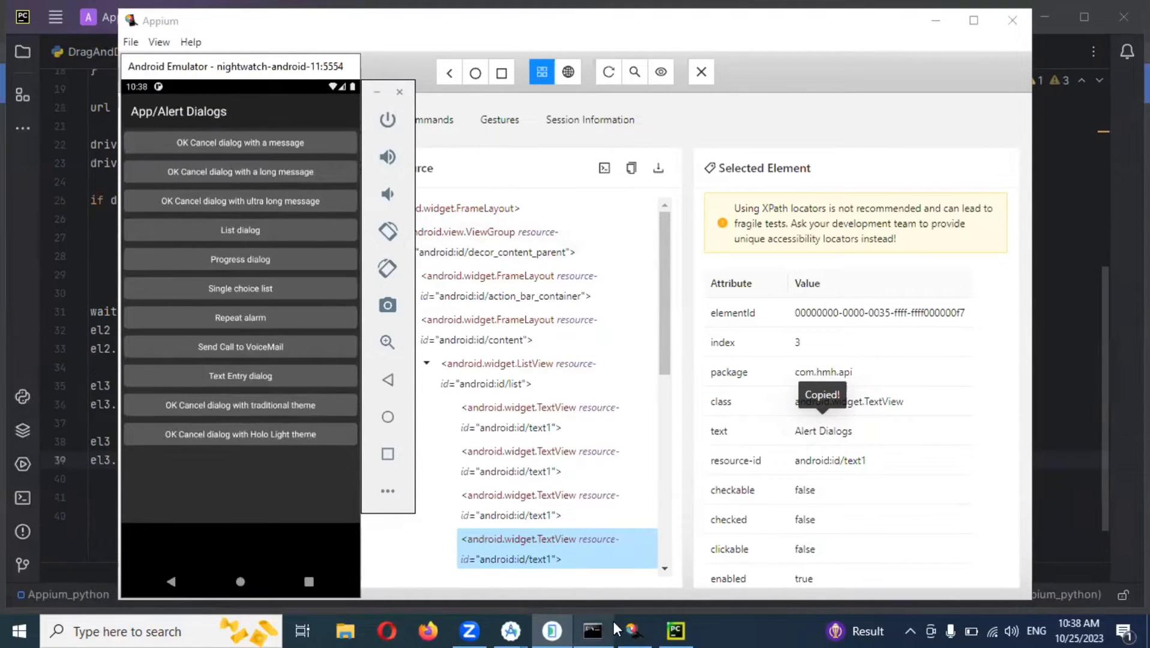
{"action": "left_click", "coordinate": [633, 629]}
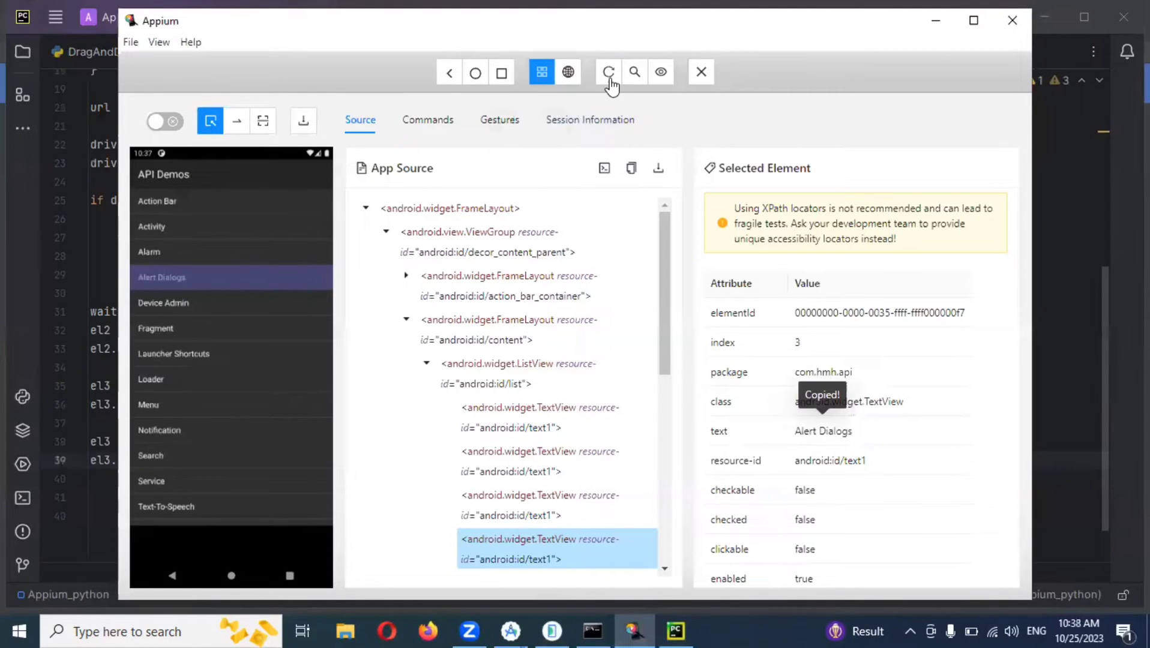
{"action": "left_click", "coordinate": [609, 72]}
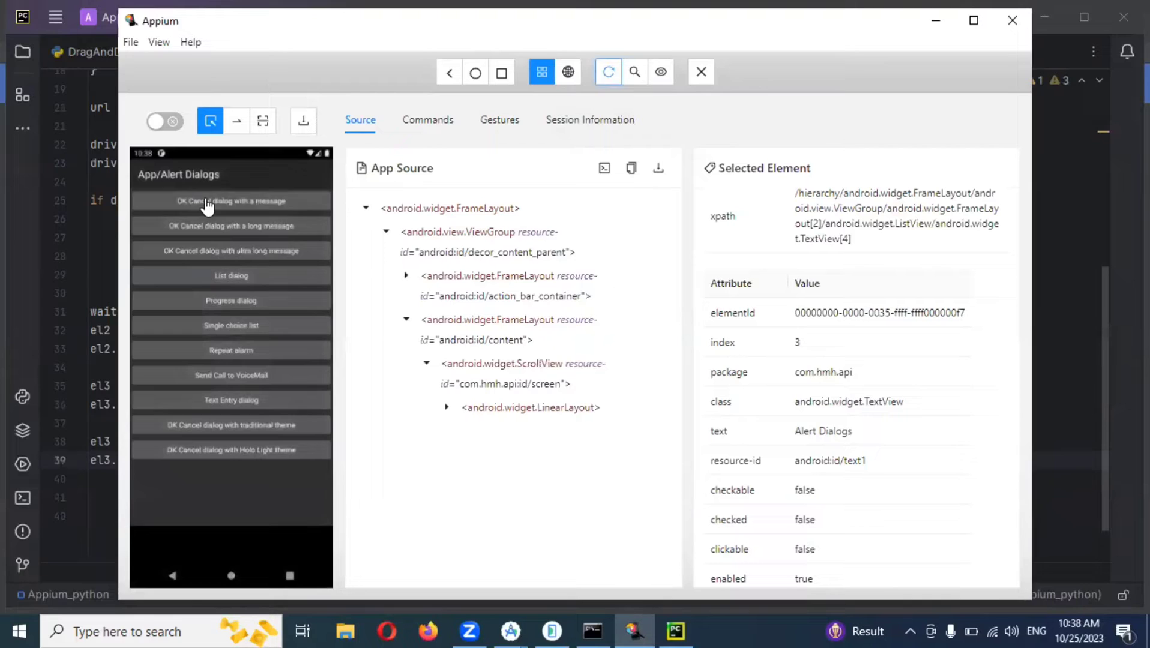
{"action": "left_click", "coordinate": [207, 201]}
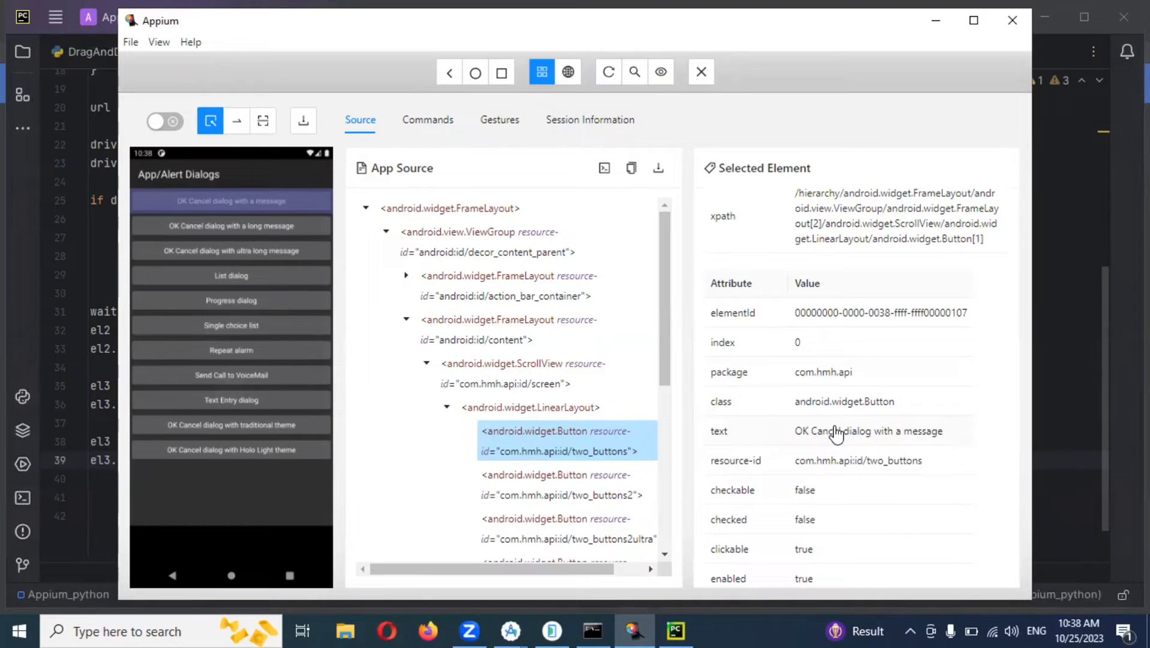
{"action": "key", "text": "alt+Tab"}
{"action": "key", "text": "alt+Tab"}
{"action": "key", "text": "alt+Tab"}
{"action": "key", "text": "alt+Tab"}
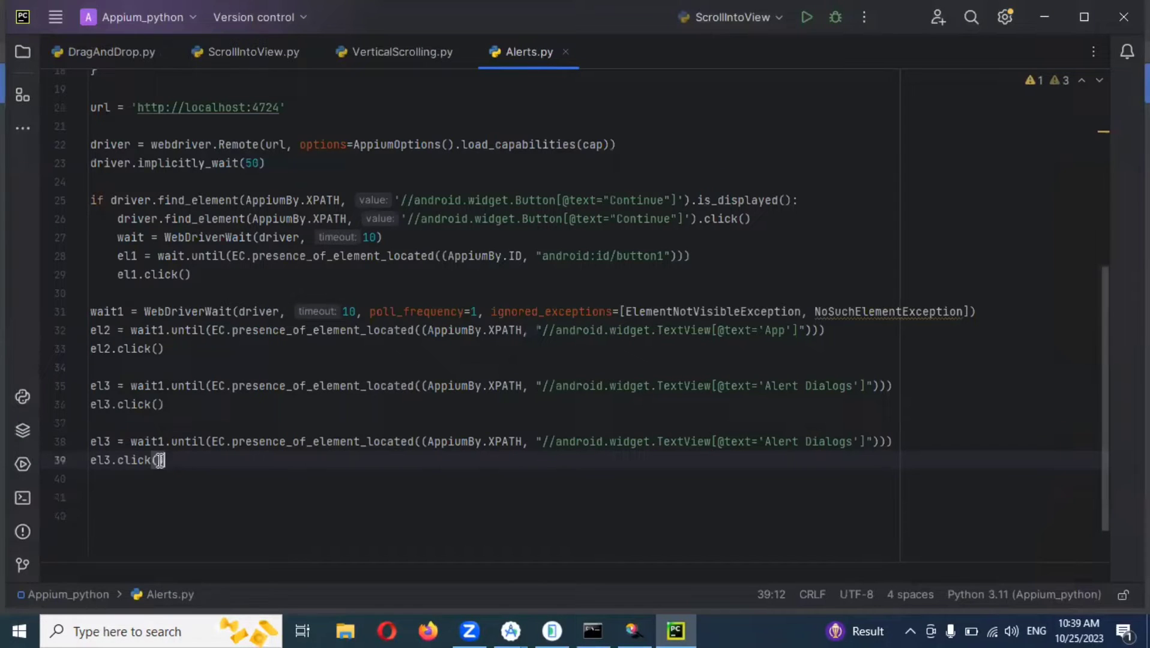
Step: Rename the duplicated el3 variables on lines 38–39 to el4
{"action": "left_click_drag", "start_coordinate": [90, 442], "coordinate": [112, 455]}
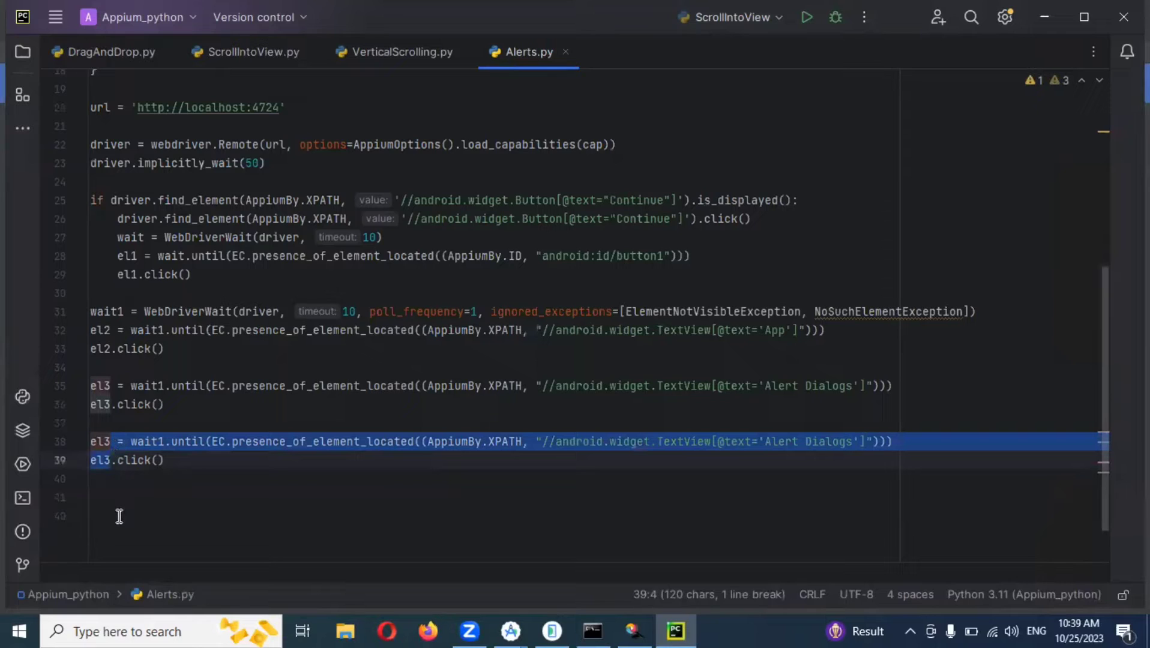
{"action": "key", "text": "Up"}
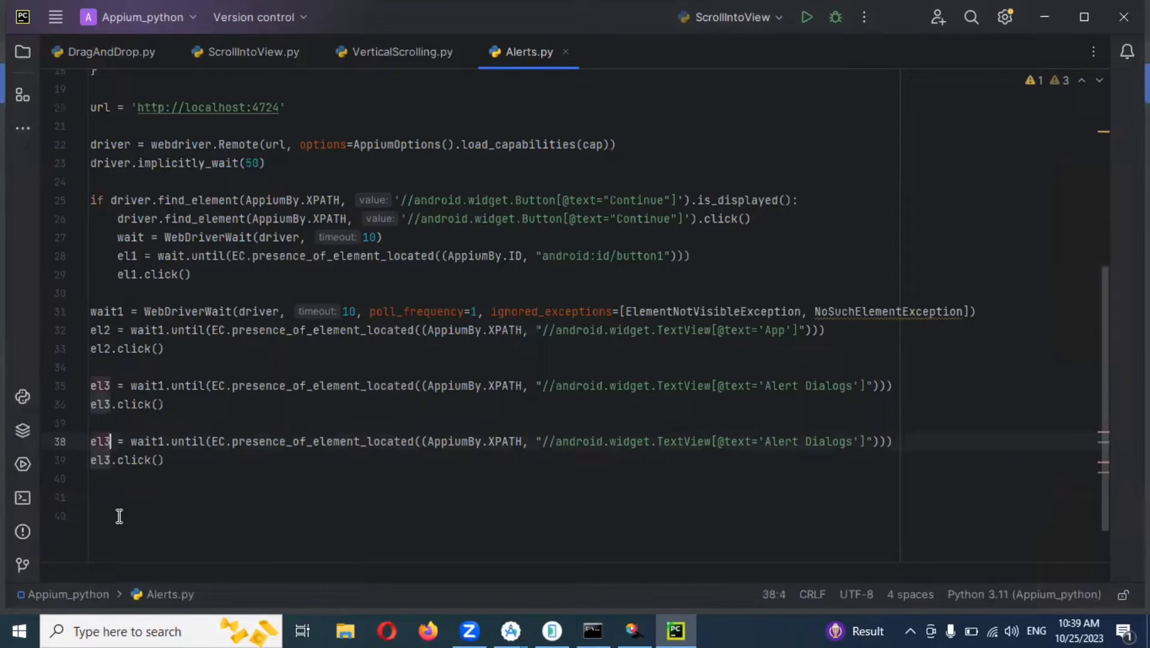
{"action": "key", "text": "BackSpace"}
{"action": "type", "text": "4"}
{"action": "key", "text": "Down"}
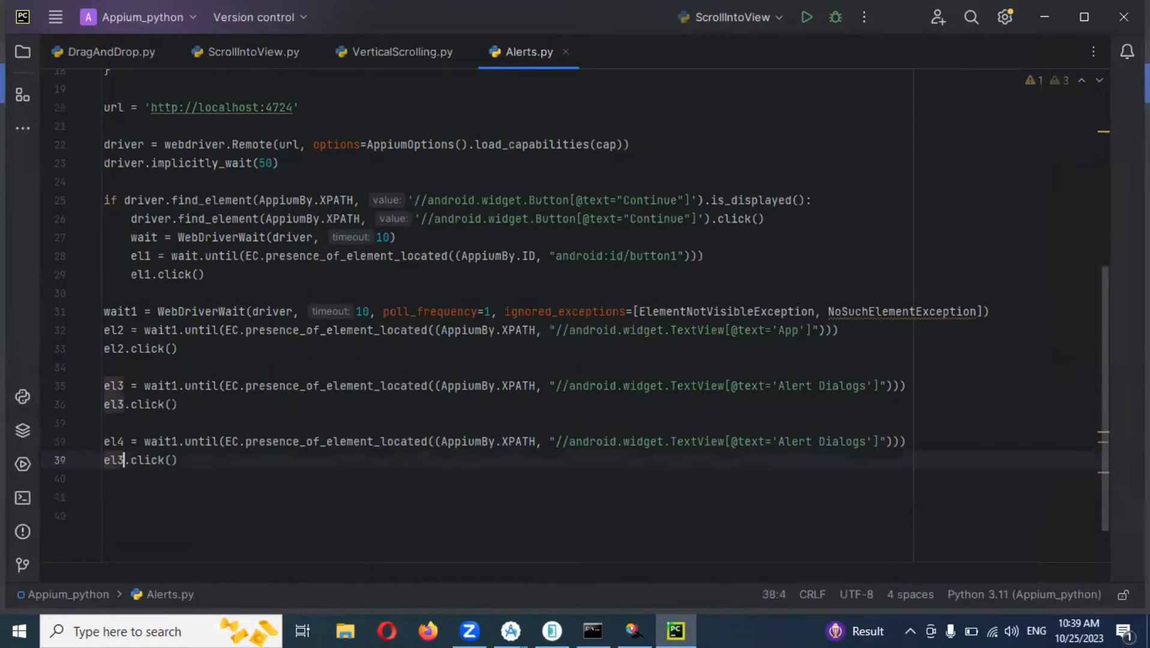
{"action": "key", "text": "BackSpace"}
{"action": "type", "text": "4"}
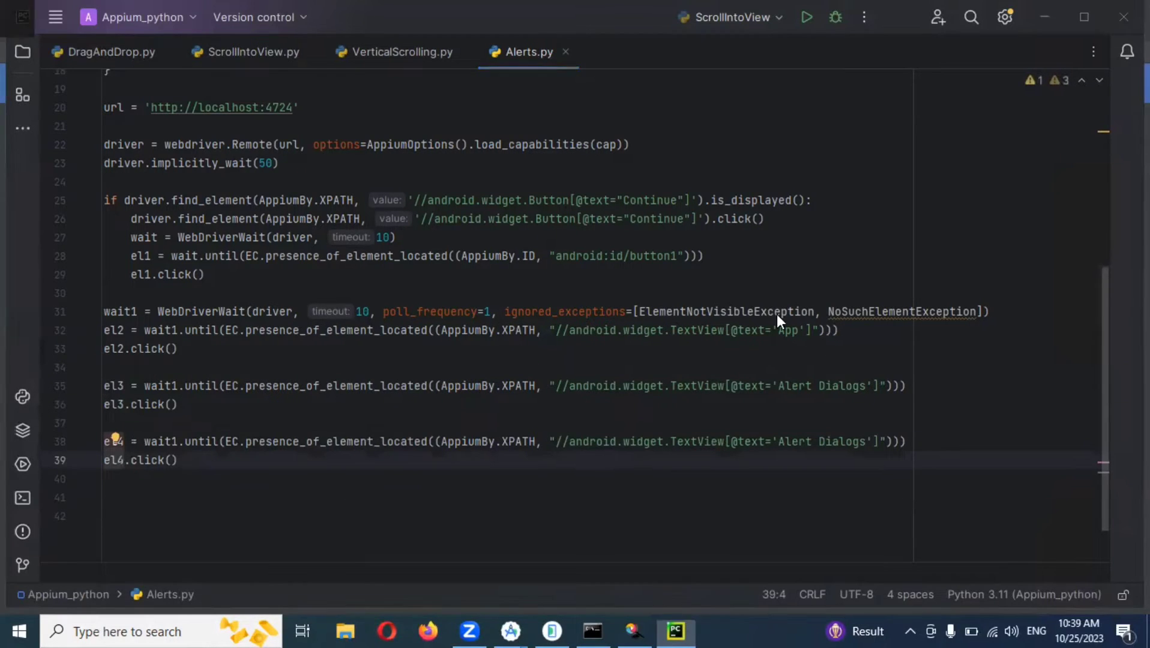
Step: Change line 38's XPath from TextView/'Alert Dialogs' to Button/'OK Cancel dialog with a message'
{"action": "key", "text": "alt+Tab"}
{"action": "left_click", "coordinate": [835, 402]}
{"action": "key", "text": "alt+Tab"}
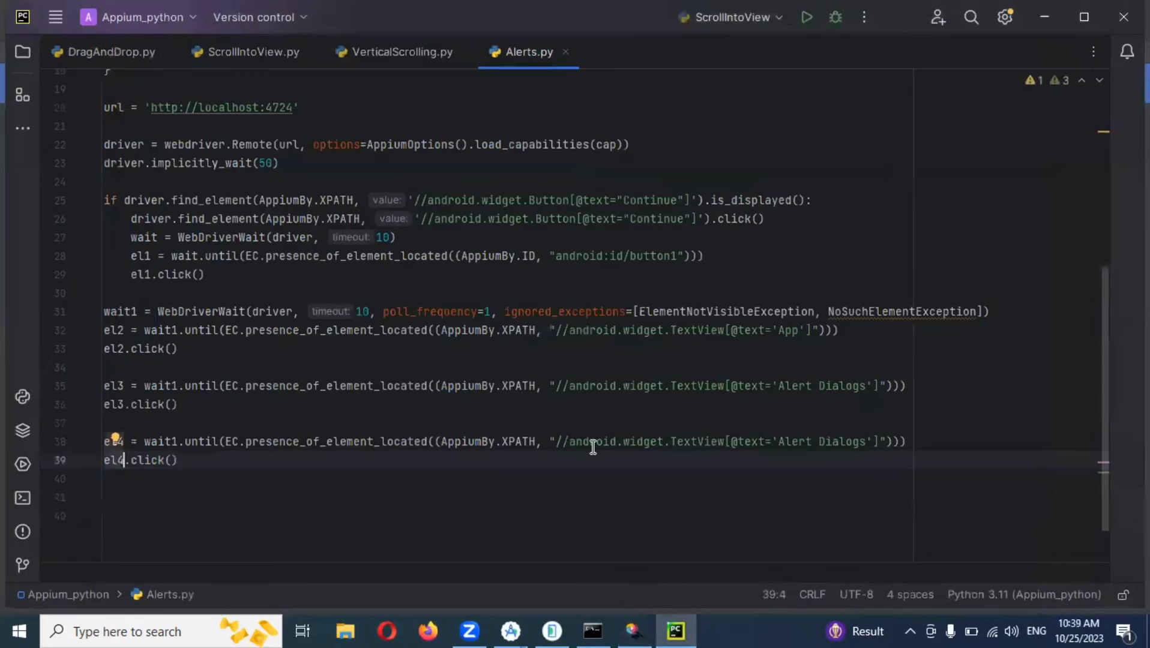
{"action": "left_click_drag", "start_coordinate": [570, 440], "coordinate": [724, 440]}
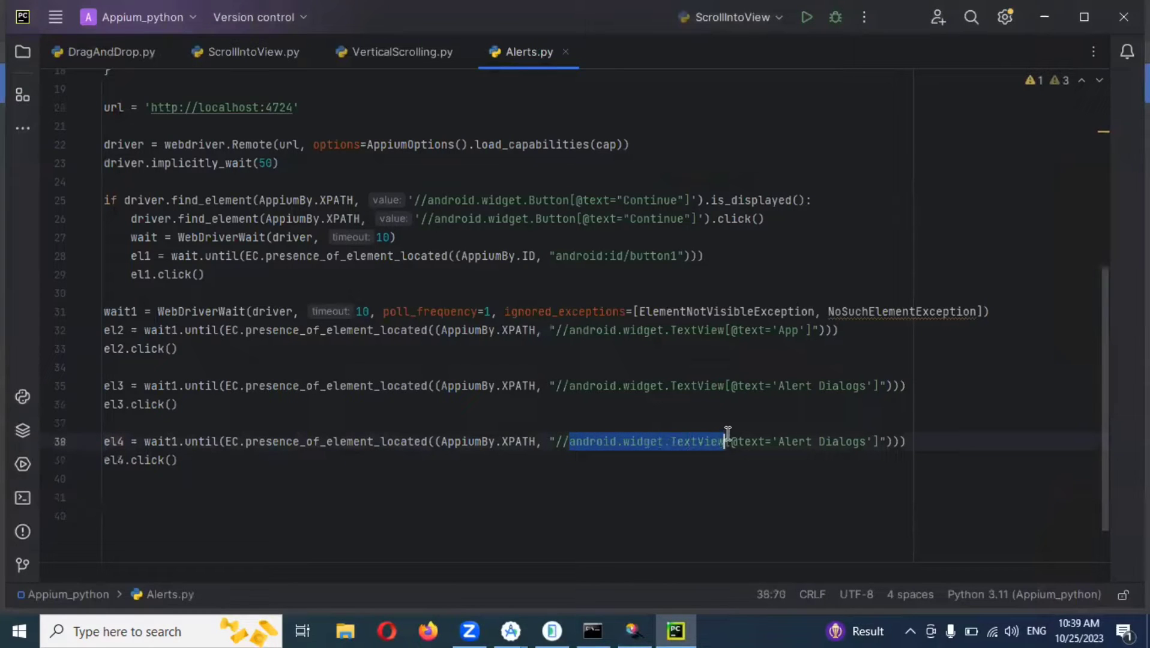
{"action": "key", "text": "ctrl+v"}
{"action": "key", "text": "alt+Tab"}
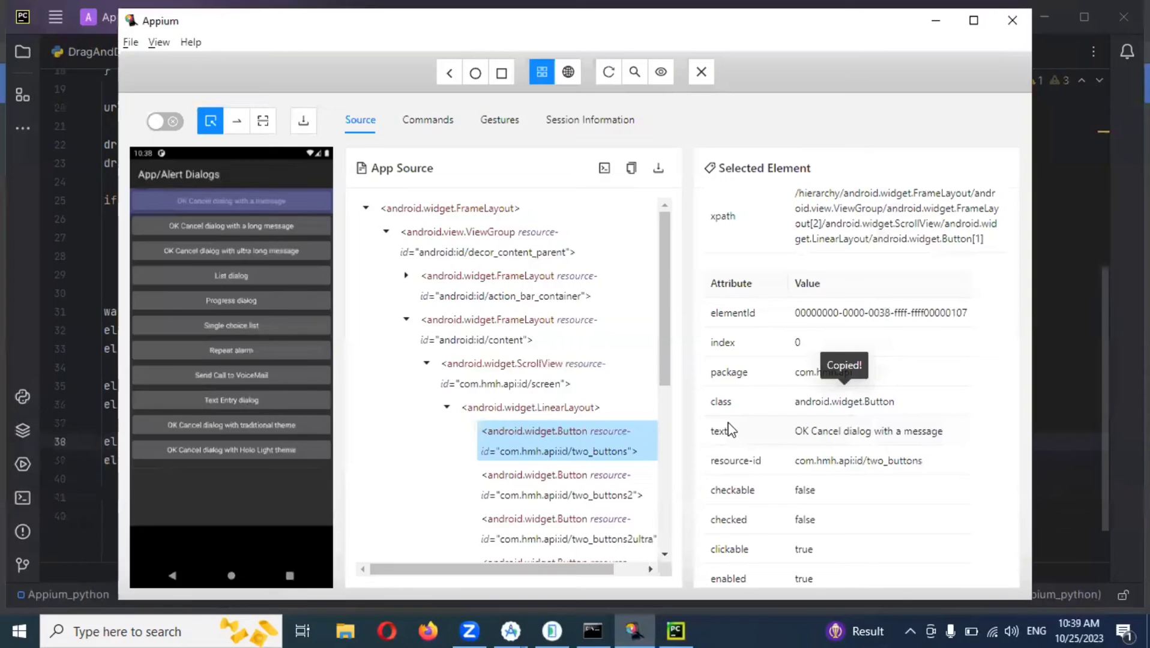
{"action": "left_click", "coordinate": [844, 432]}
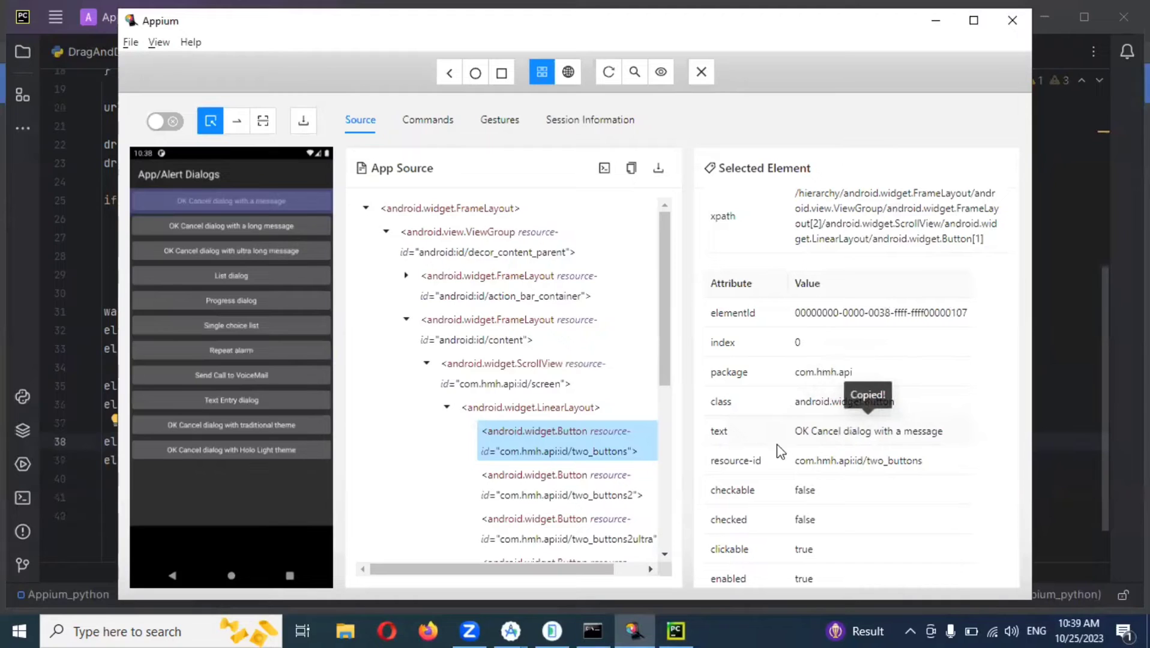
{"action": "key", "text": "alt+Tab"}
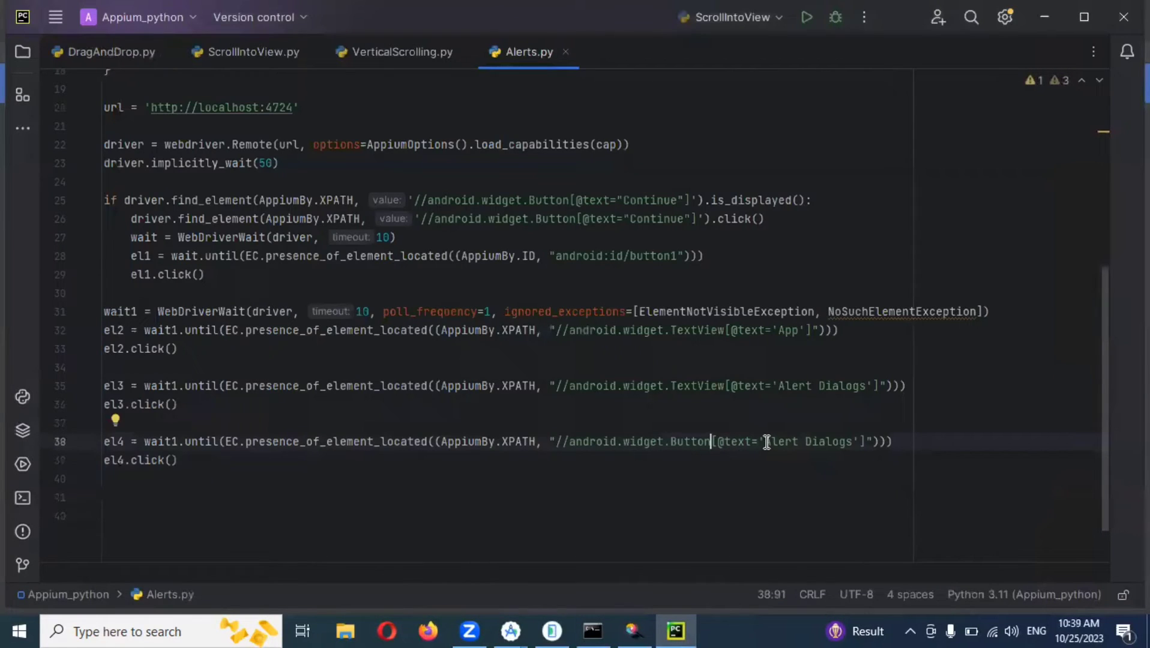
{"action": "left_click_drag", "start_coordinate": [765, 441], "coordinate": [853, 435]}
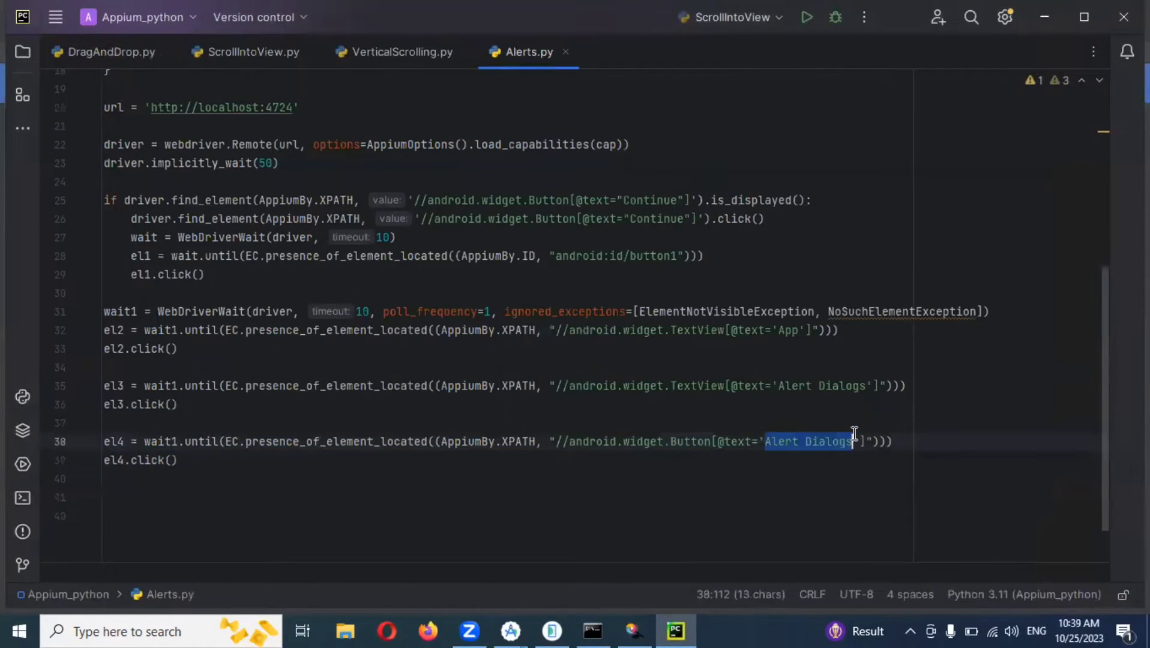
{"action": "key", "text": "ctrl+v"}
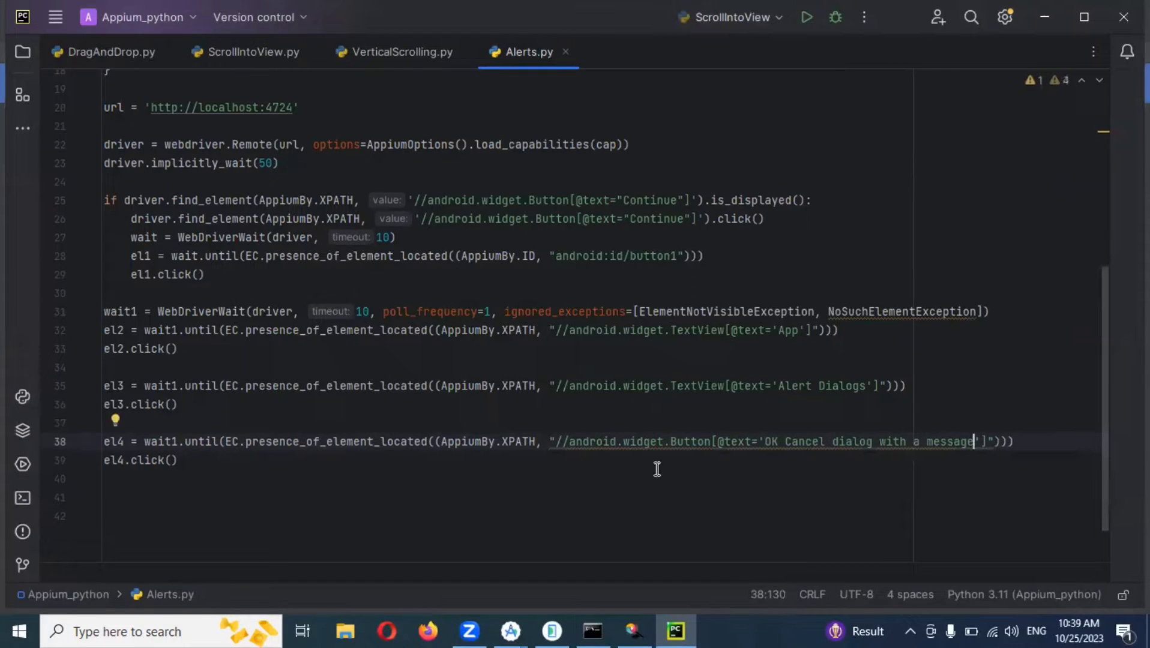
Step: Add driver.switch_to.alert.accept() on line 41 using autocomplete
{"action": "left_click", "coordinate": [194, 499]}
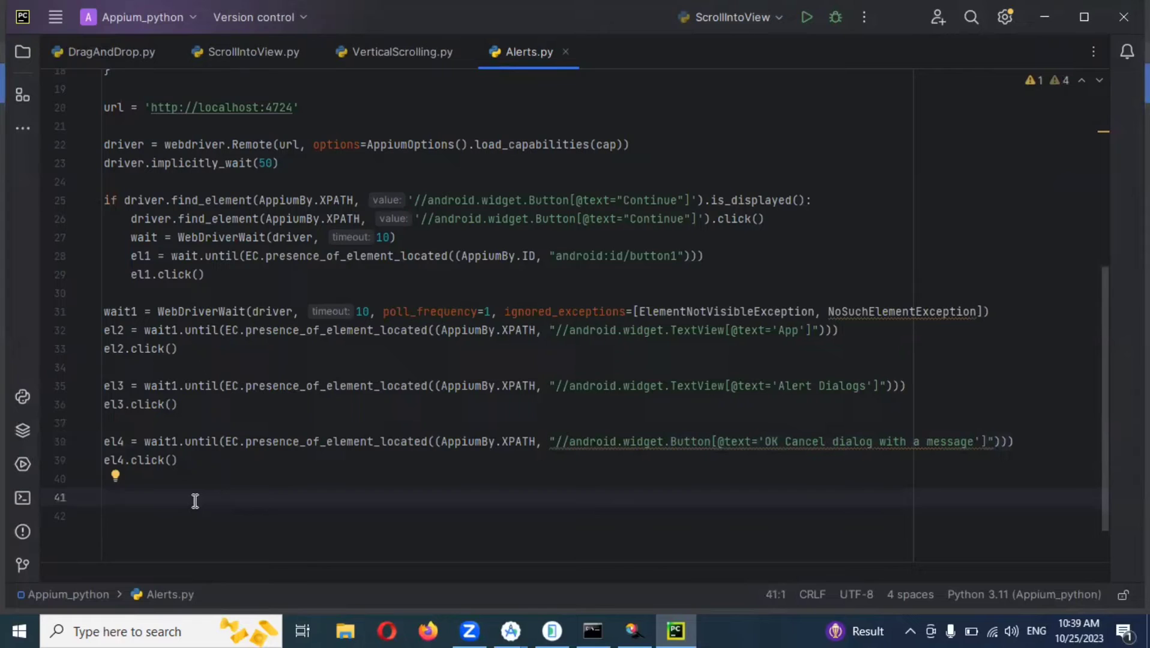
{"action": "type", "text": "dri"}
{"action": "key", "text": "Return"}
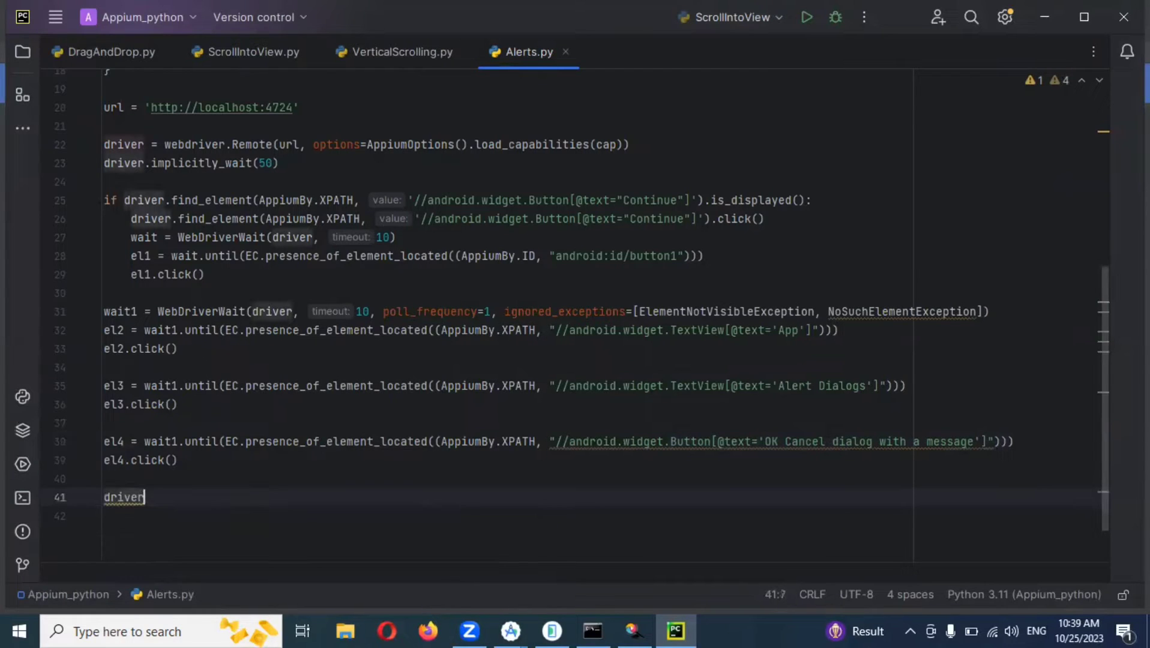
{"action": "type", "text": ".s"}
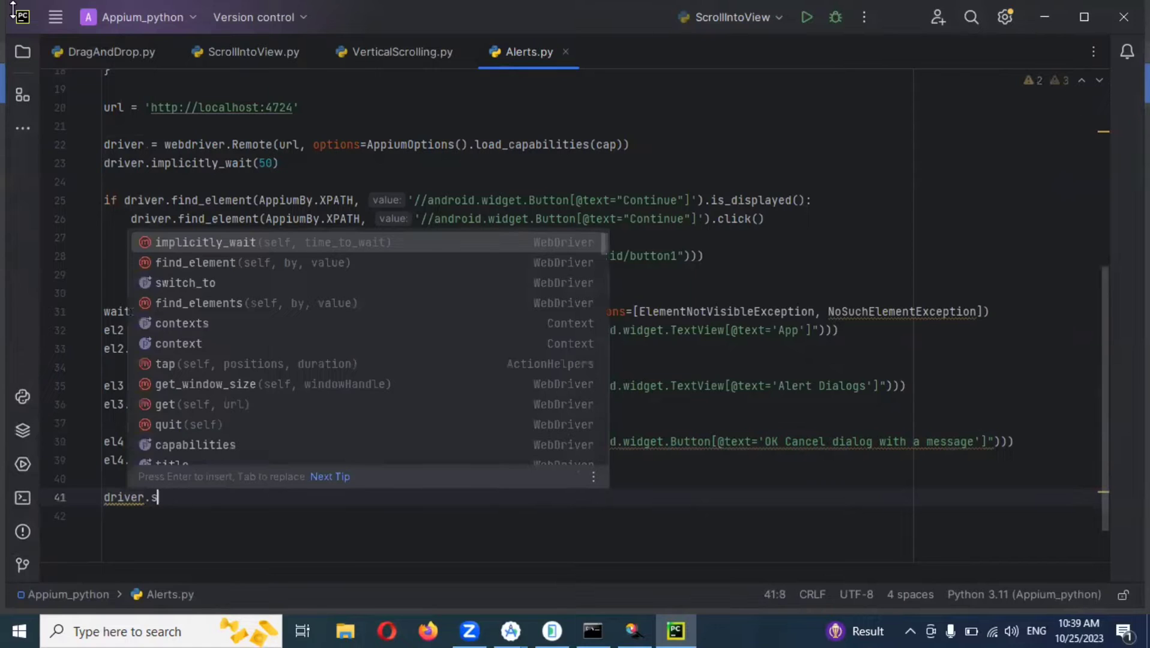
{"action": "key", "text": "Return"}
{"action": "type", "text": ".a"}
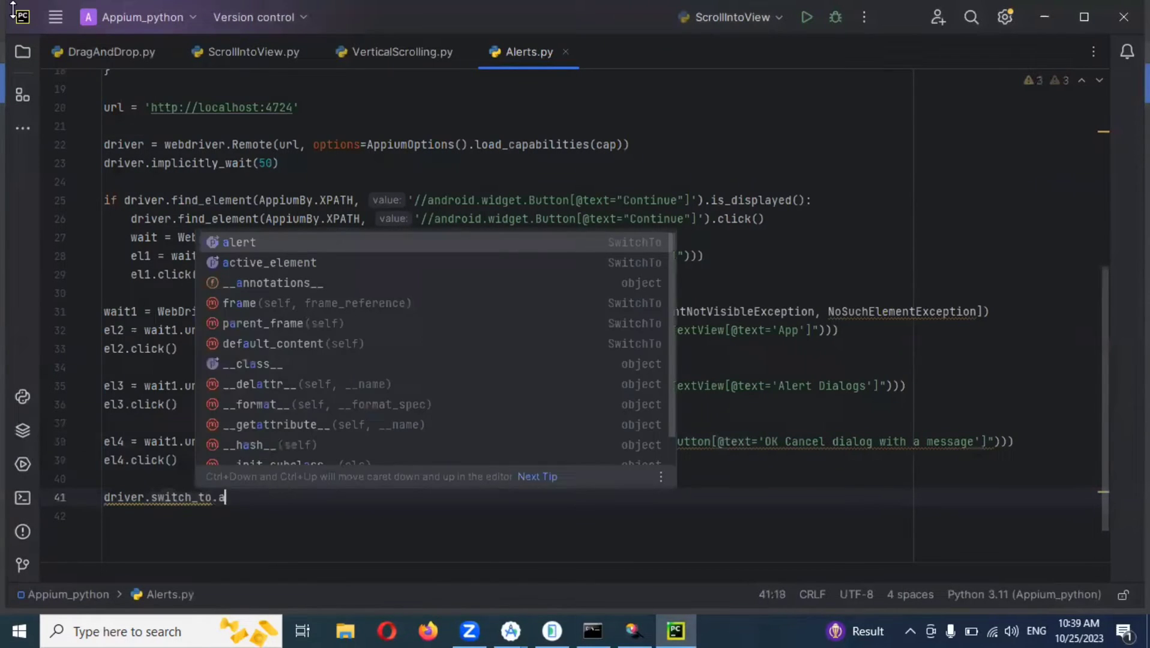
{"action": "key", "text": "Return"}
{"action": "type", "text": ".a"}
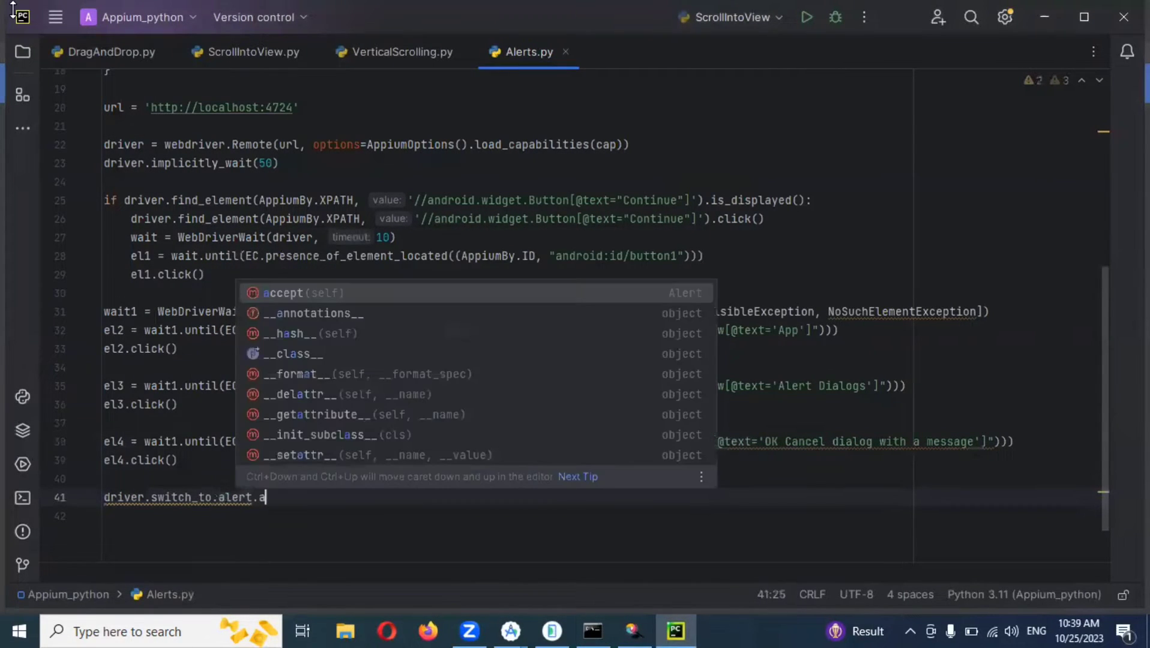
{"action": "key", "text": "Return"}
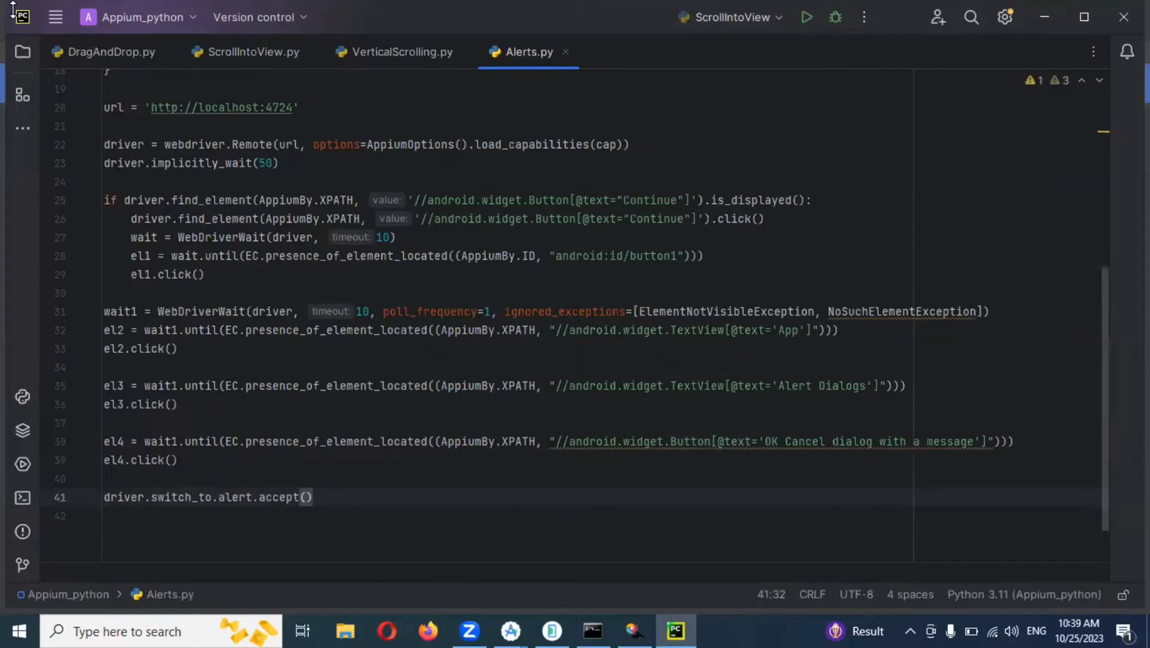
Step: Add driver.quit() on the line below the alert accept call
{"action": "key", "text": "Return"}
{"action": "key", "text": "Return"}
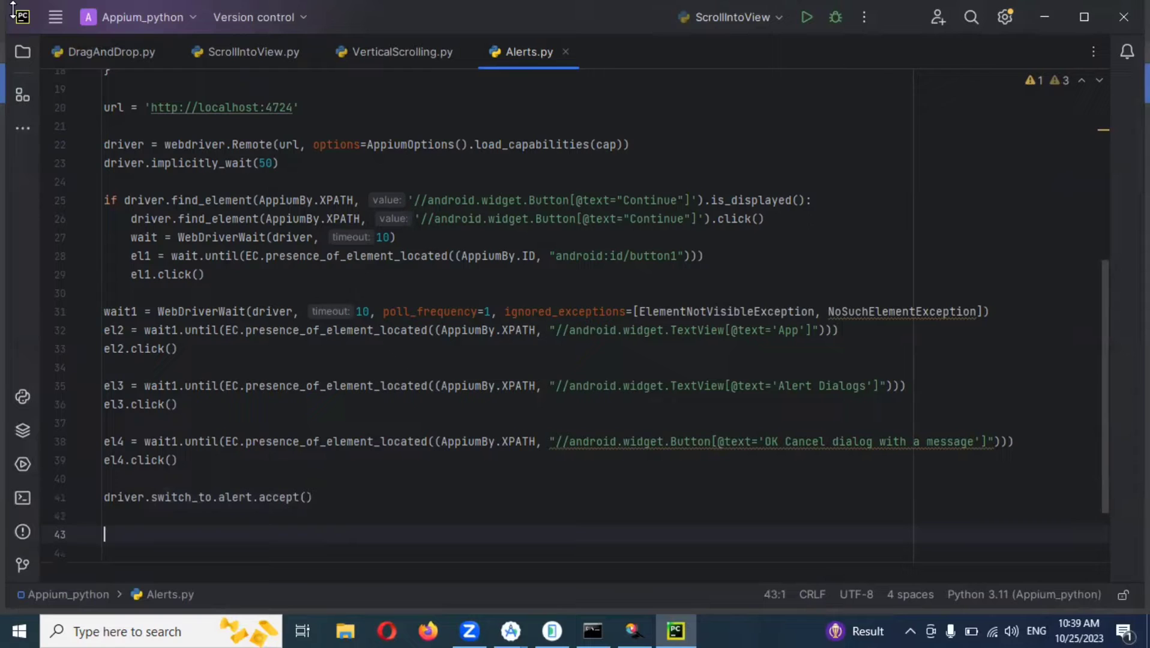
{"action": "type", "text": "dr"}
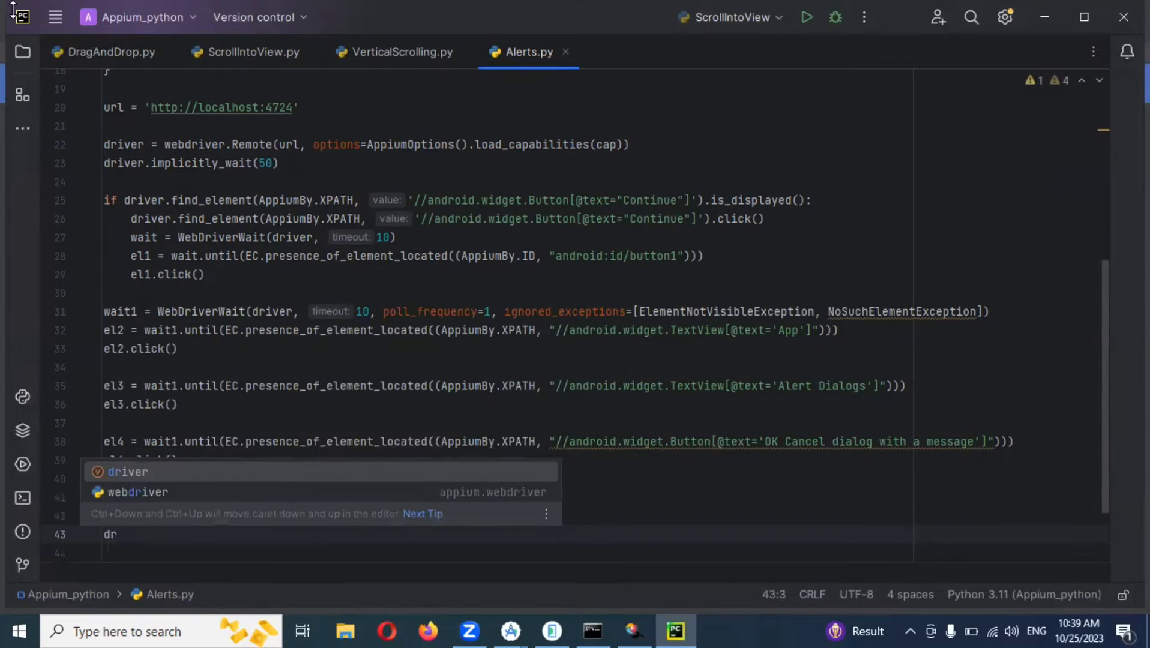
{"action": "key", "text": "Return"}
{"action": "type", "text": "."}
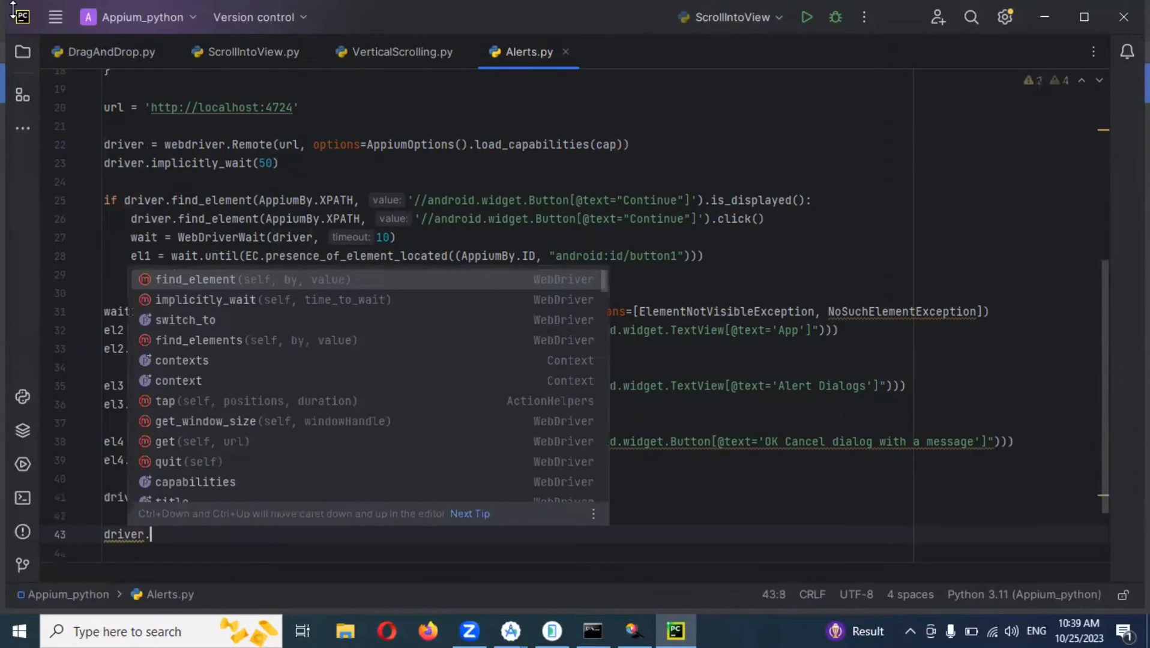
{"action": "type", "text": "qu"}
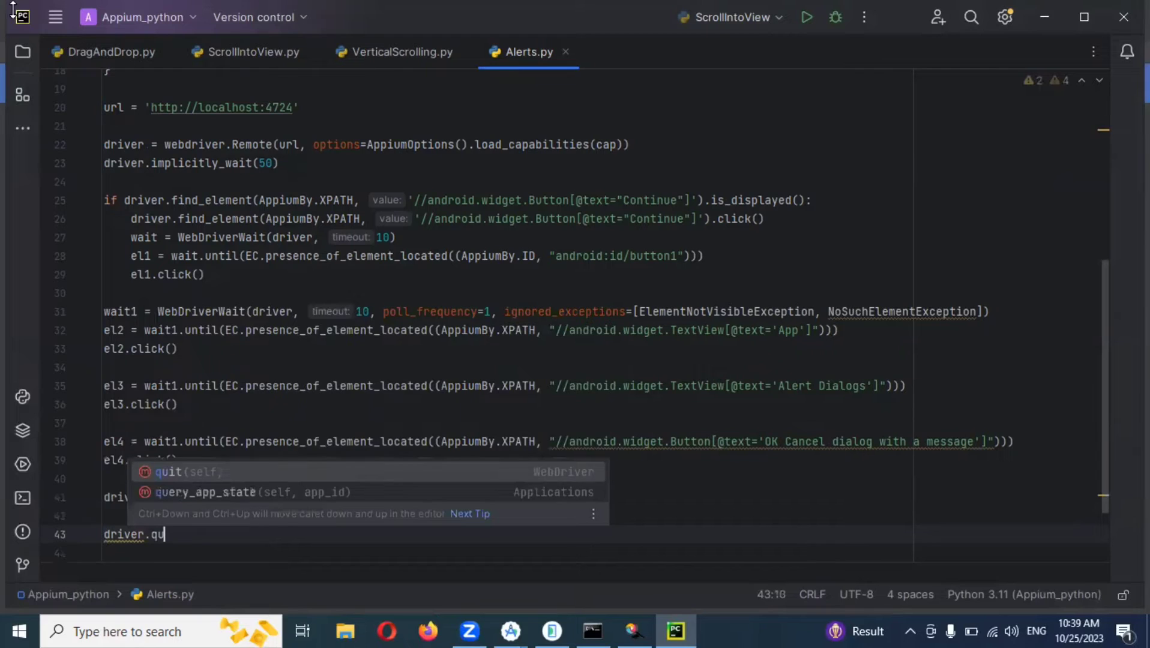
{"action": "key", "text": "Return"}
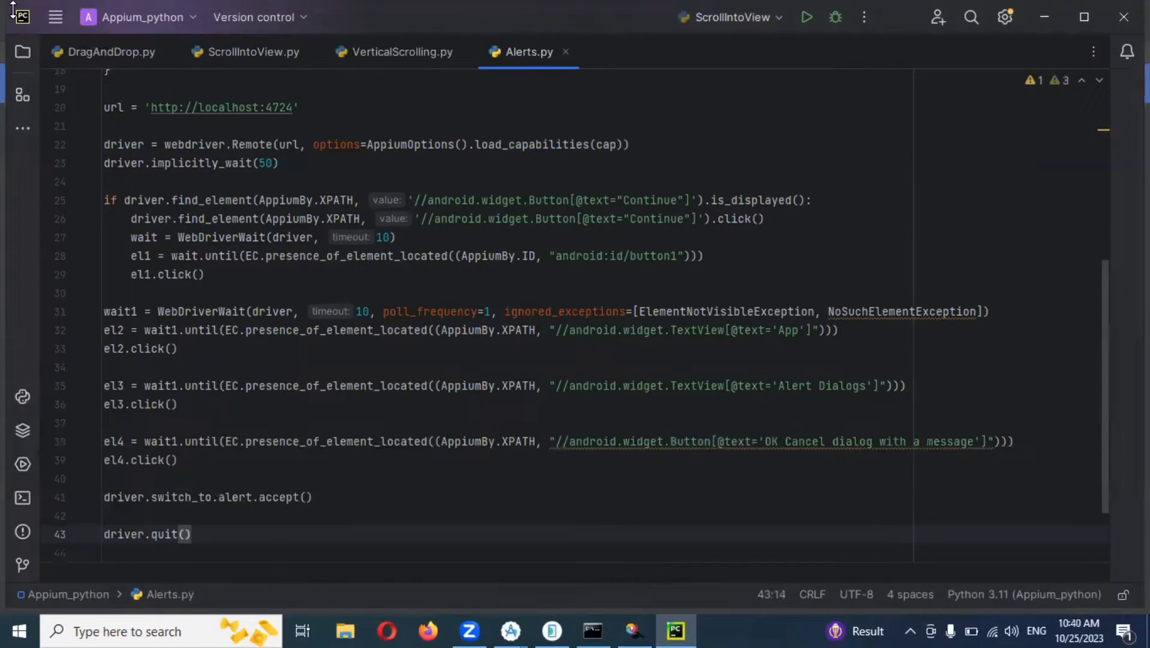
Step: Delete the driver.quit() line and wrap the long line 38 with 'Fill the paragraph'
{"action": "key", "text": "BackSpace"}
{"action": "key", "text": "BackSpace"}
{"action": "key", "text": "BackSpace"}
{"action": "key", "text": "BackSpace"}
{"action": "key", "text": "BackSpace"}
{"action": "key", "text": "BackSpace"}
{"action": "key", "text": "BackSpace"}
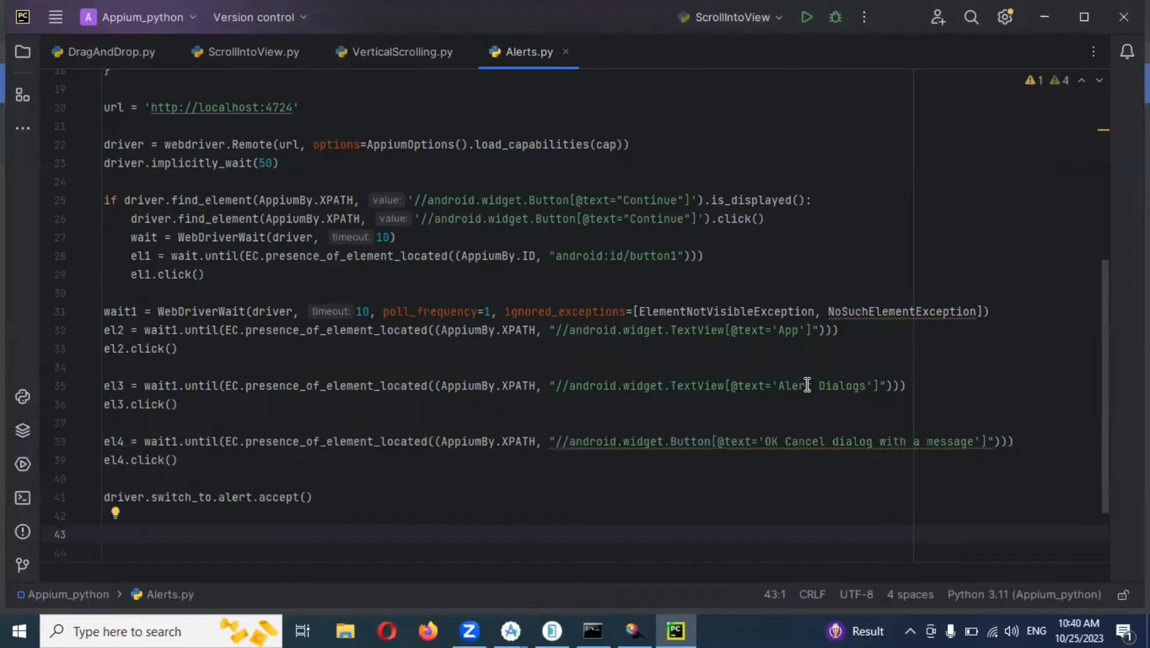
{"action": "mouse_move", "coordinate": [741, 440]}
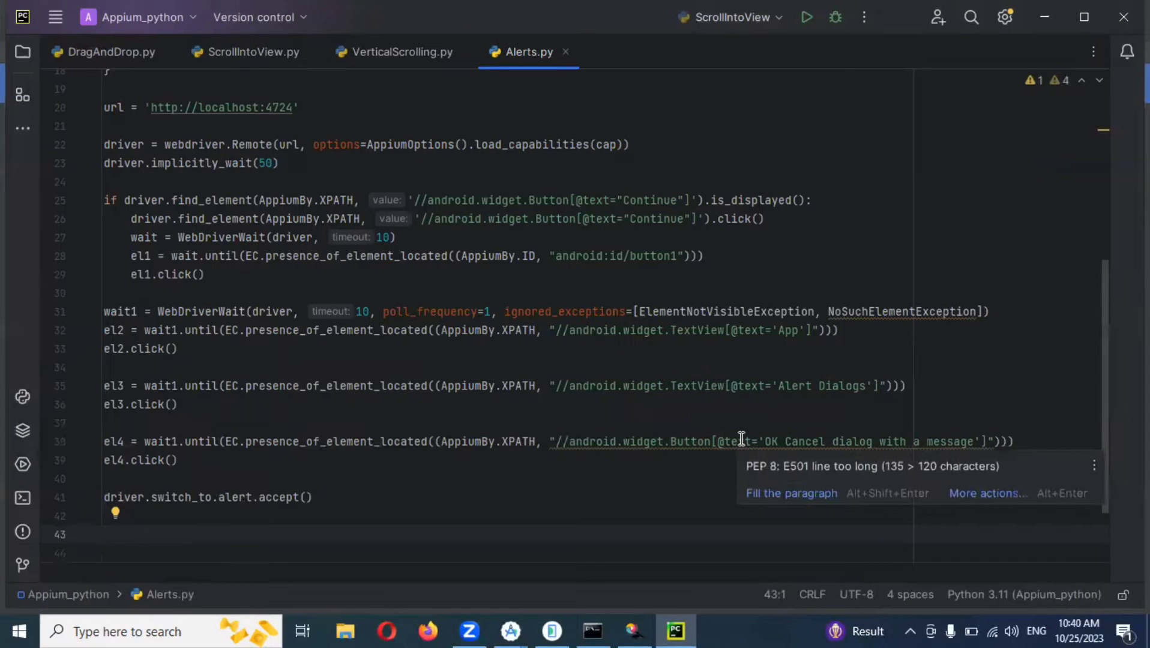
{"action": "left_click", "coordinate": [759, 494]}
{"action": "left_click", "coordinate": [685, 493]}
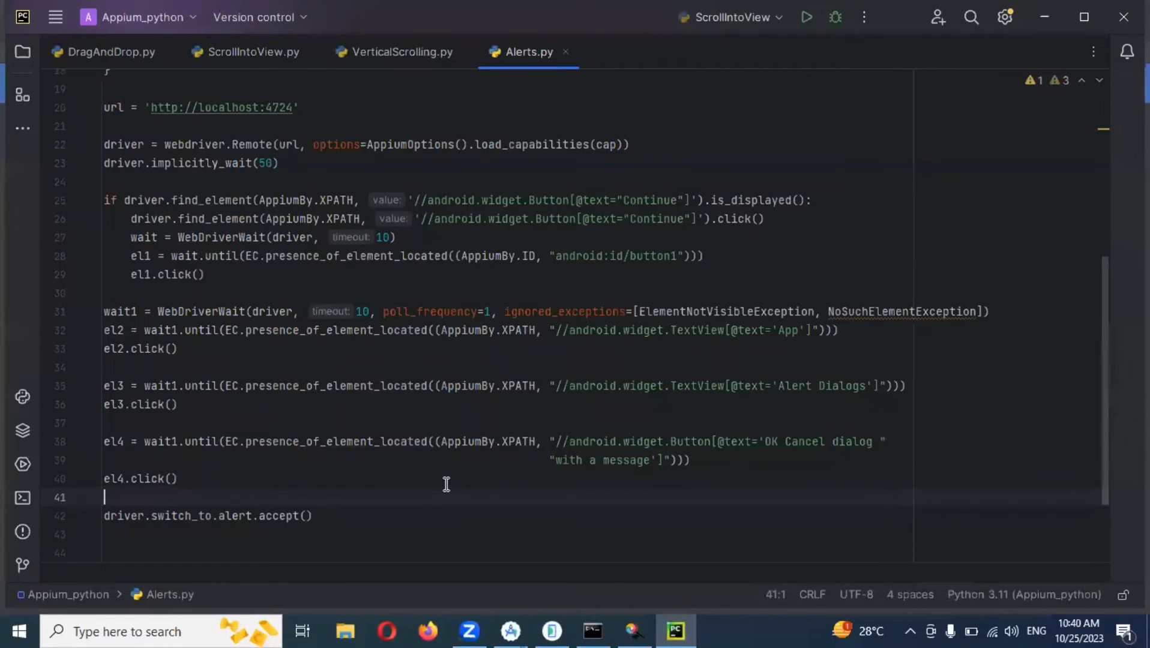
{"action": "scroll", "coordinate": [388, 403], "scroll_direction": "up", "scroll_amount": 6}
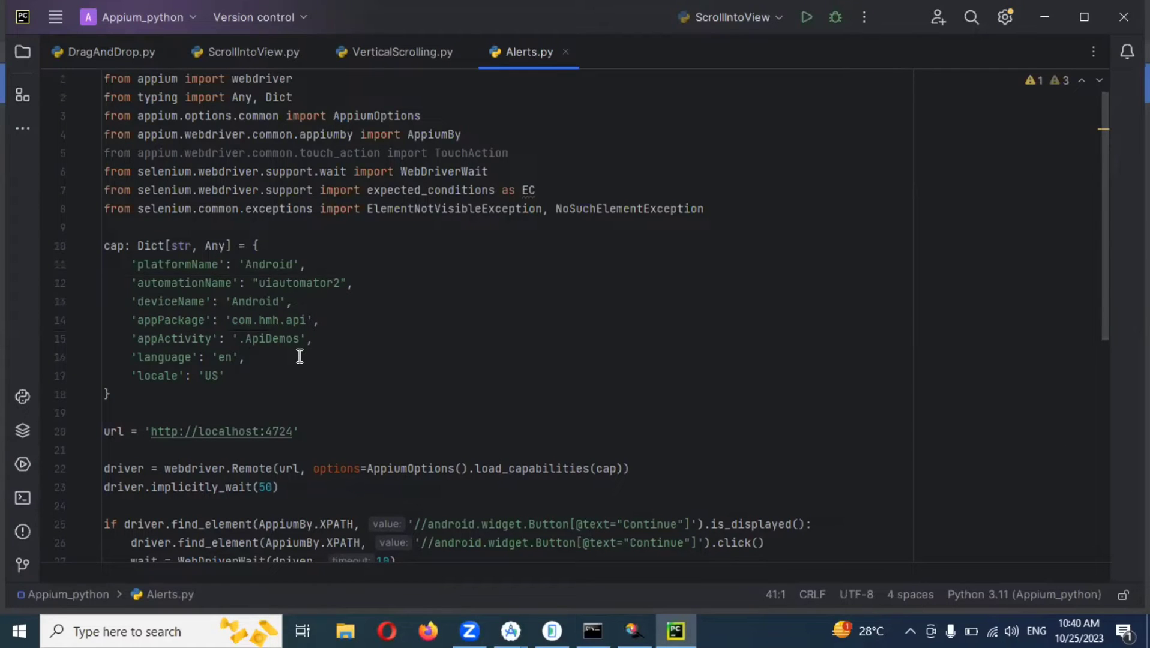
{"action": "scroll", "coordinate": [299, 357], "scroll_direction": "down", "scroll_amount": 1}
{"action": "scroll", "coordinate": [299, 356], "scroll_direction": "down", "scroll_amount": 1}
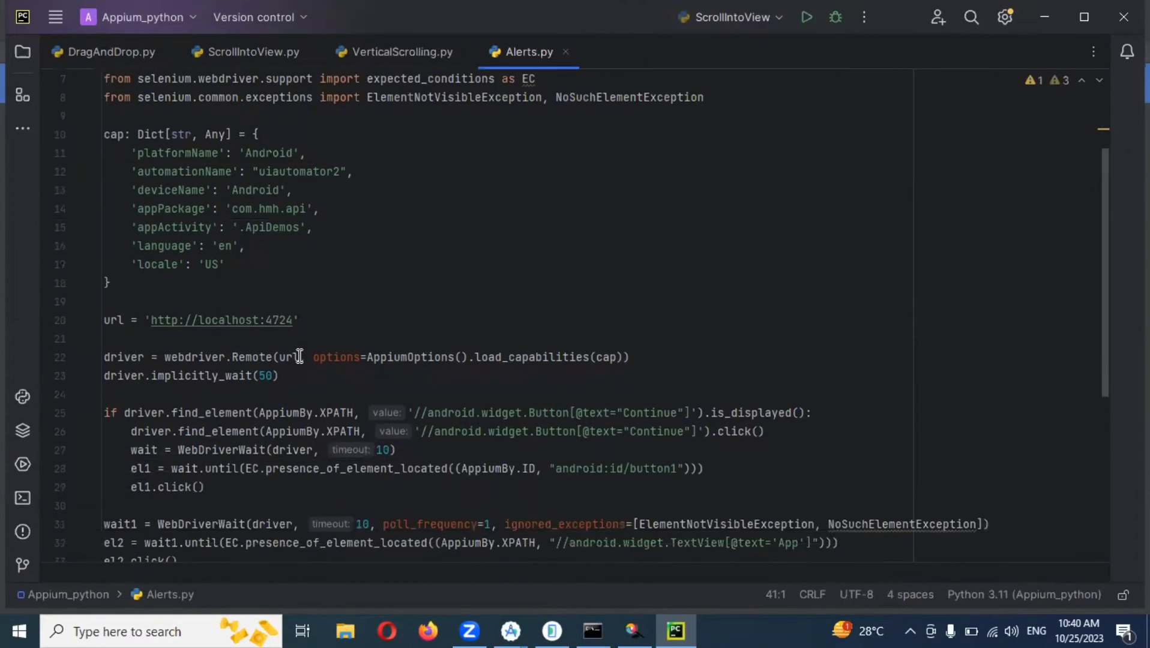
{"action": "scroll", "coordinate": [299, 357], "scroll_direction": "down", "scroll_amount": 2}
{"action": "scroll", "coordinate": [297, 366], "scroll_direction": "down", "scroll_amount": 2}
{"action": "scroll", "coordinate": [297, 368], "scroll_direction": "down", "scroll_amount": 2}
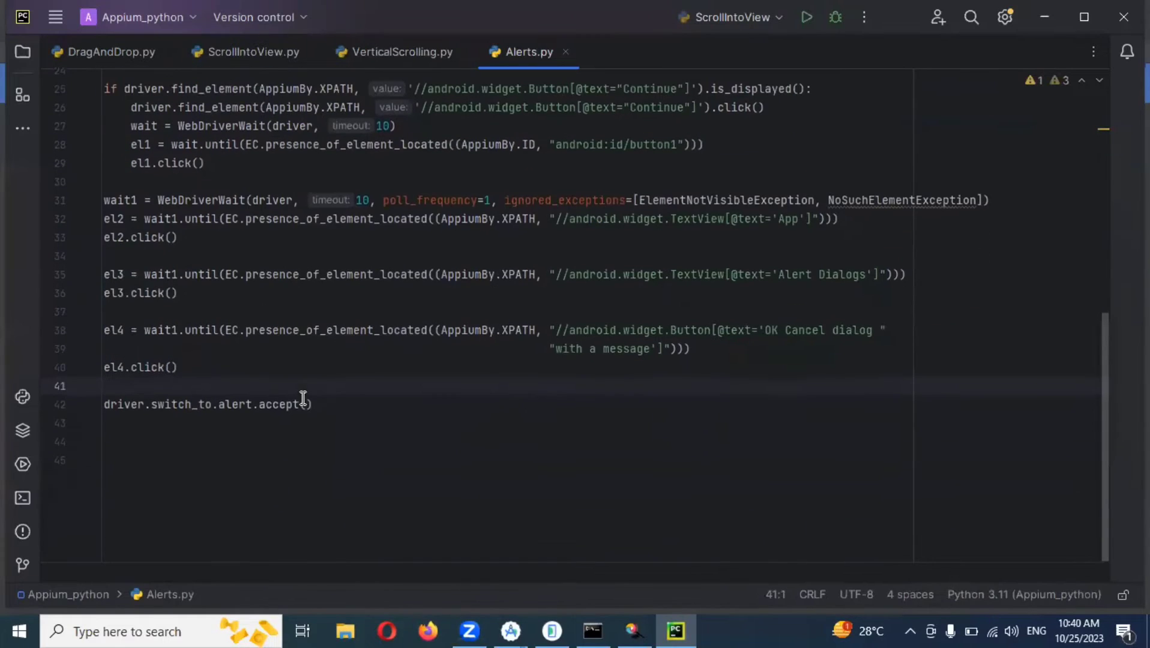
{"action": "left_click", "coordinate": [388, 403]}
Step: Run 'Alerts' from the editor context menu, then return the emulator to its home screen
{"action": "right_click", "coordinate": [471, 465]}
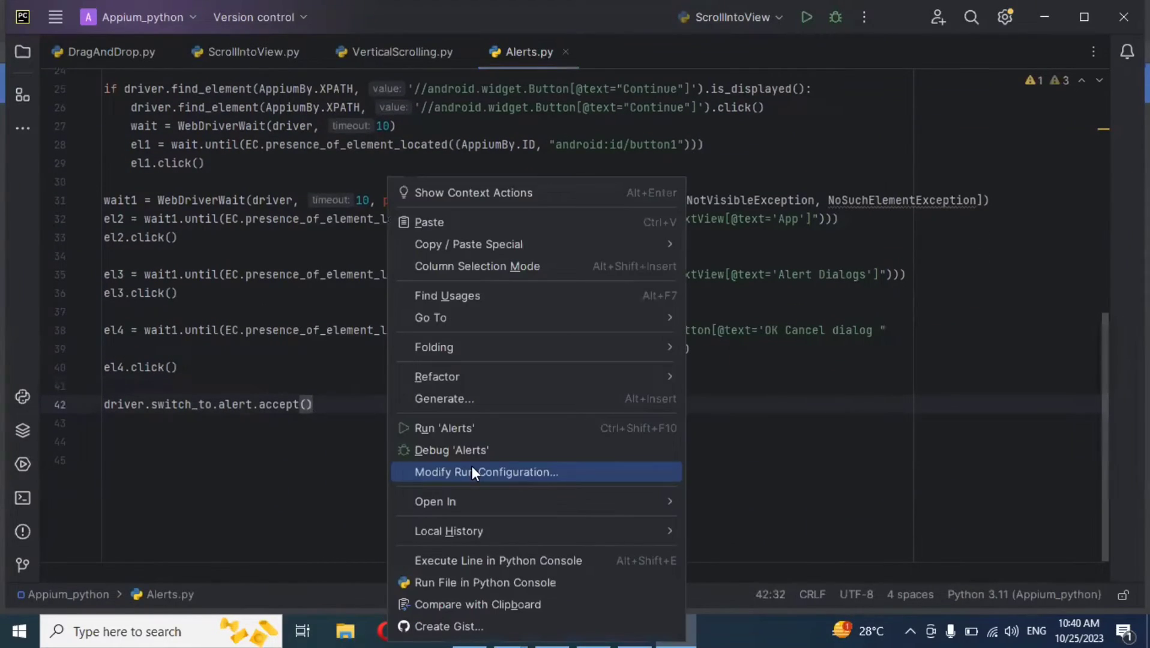
{"action": "left_click", "coordinate": [465, 432]}
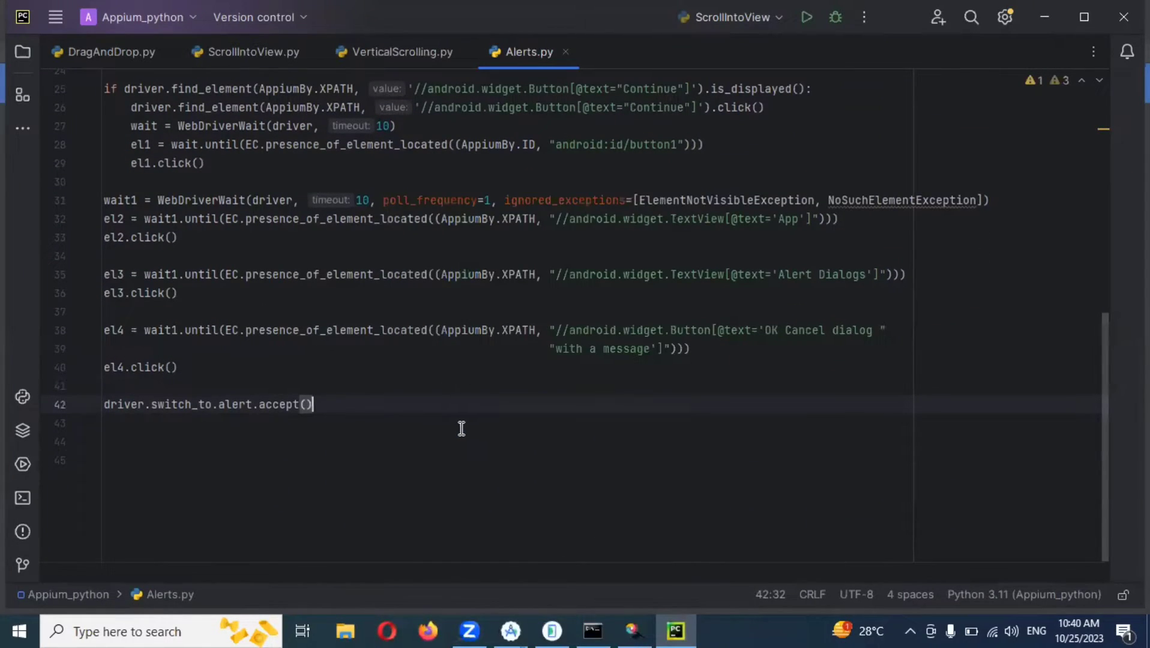
{"action": "left_click", "coordinate": [552, 632]}
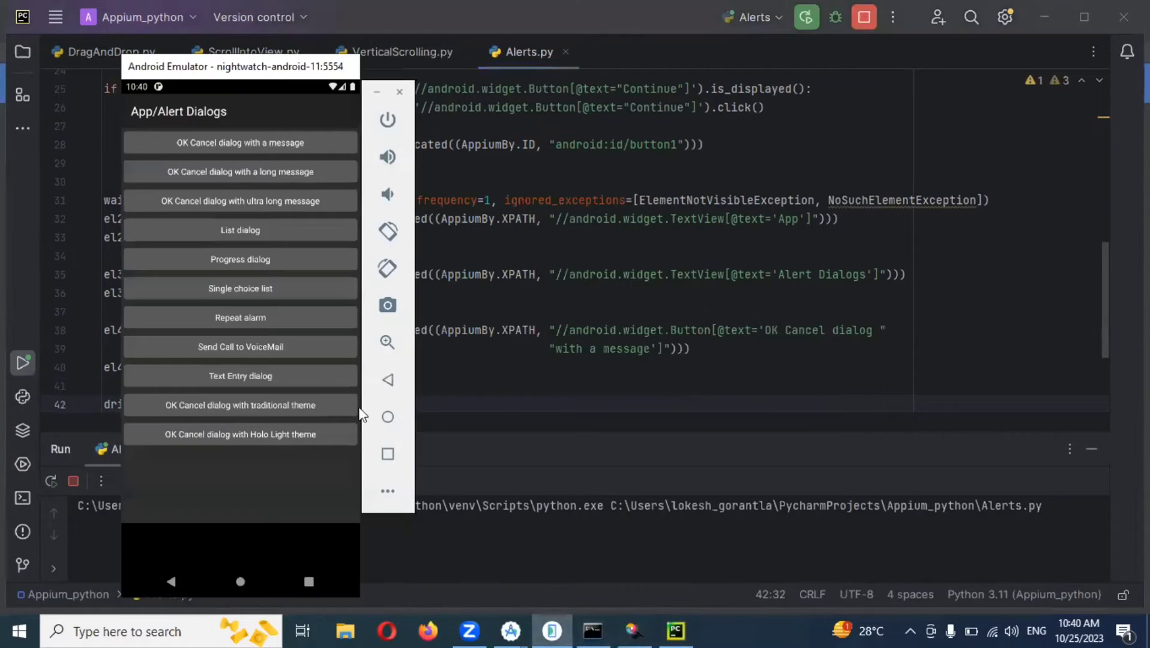
{"action": "left_click", "coordinate": [168, 580]}
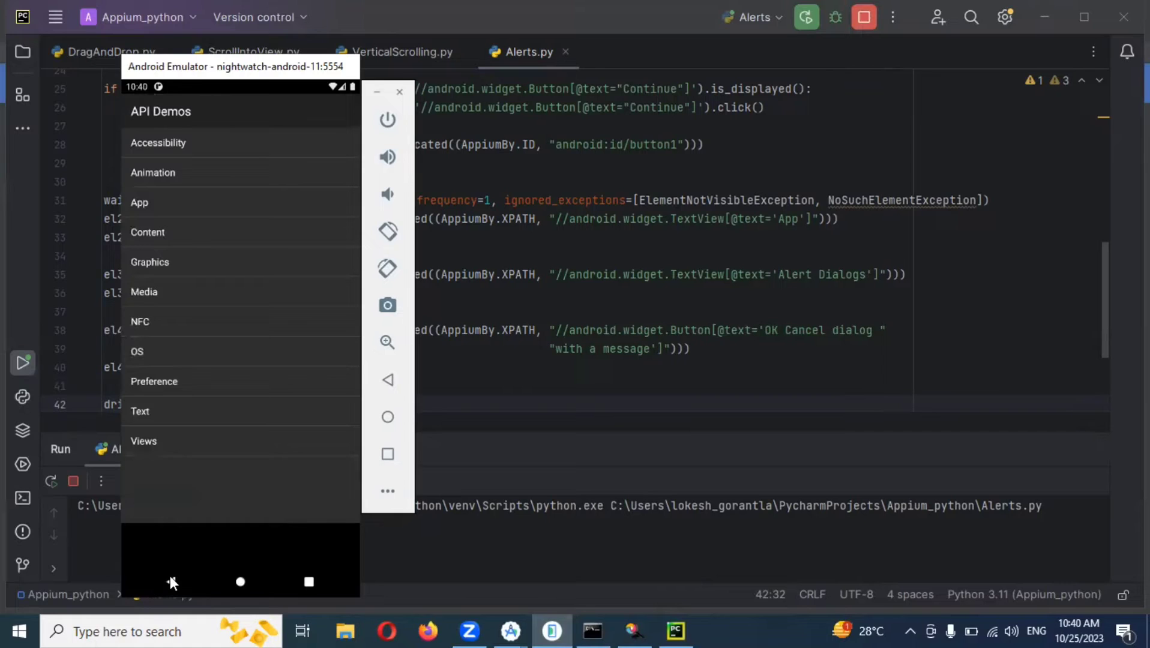
{"action": "left_click", "coordinate": [172, 582]}
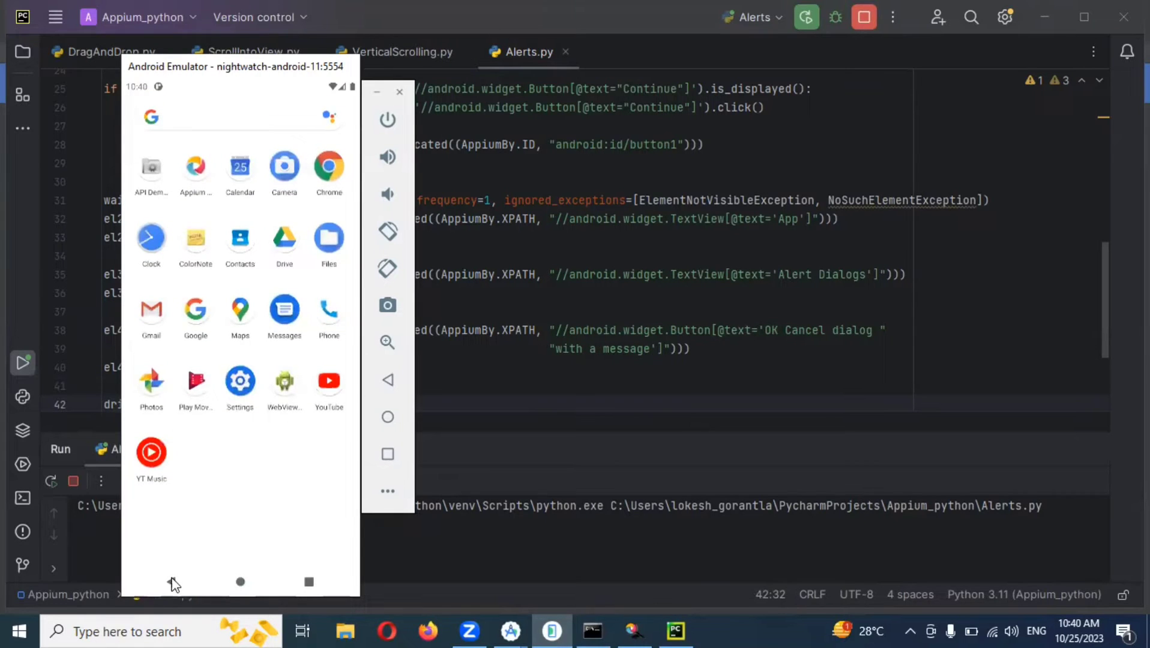
{"action": "left_click", "coordinate": [172, 583]}
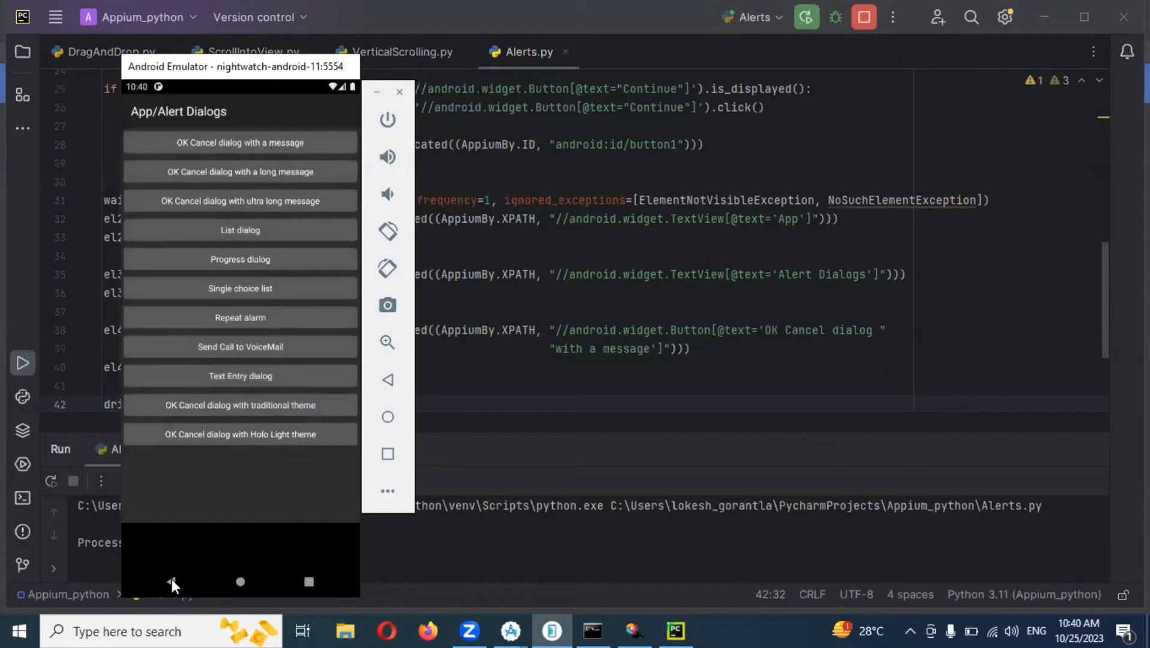
{"action": "left_click", "coordinate": [800, 345]}
{"action": "scroll", "coordinate": [395, 386], "scroll_direction": "down", "scroll_amount": 2}
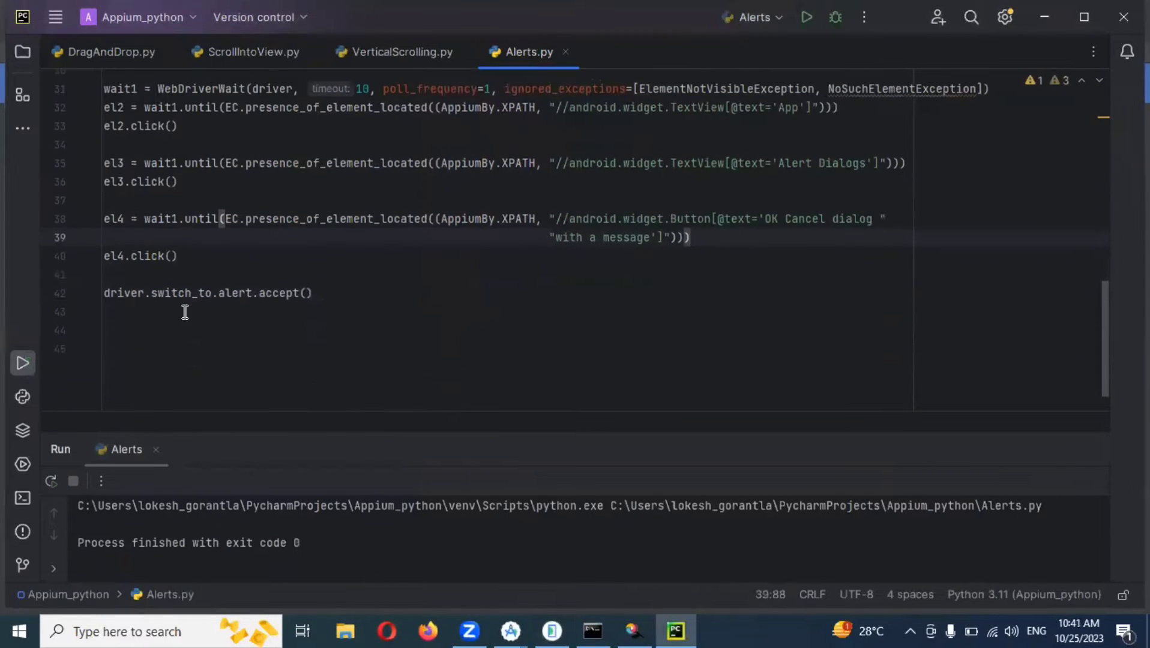
Step: Comment out the driver.switch_to.alert.accept() line 42
{"action": "left_click", "coordinate": [106, 294]}
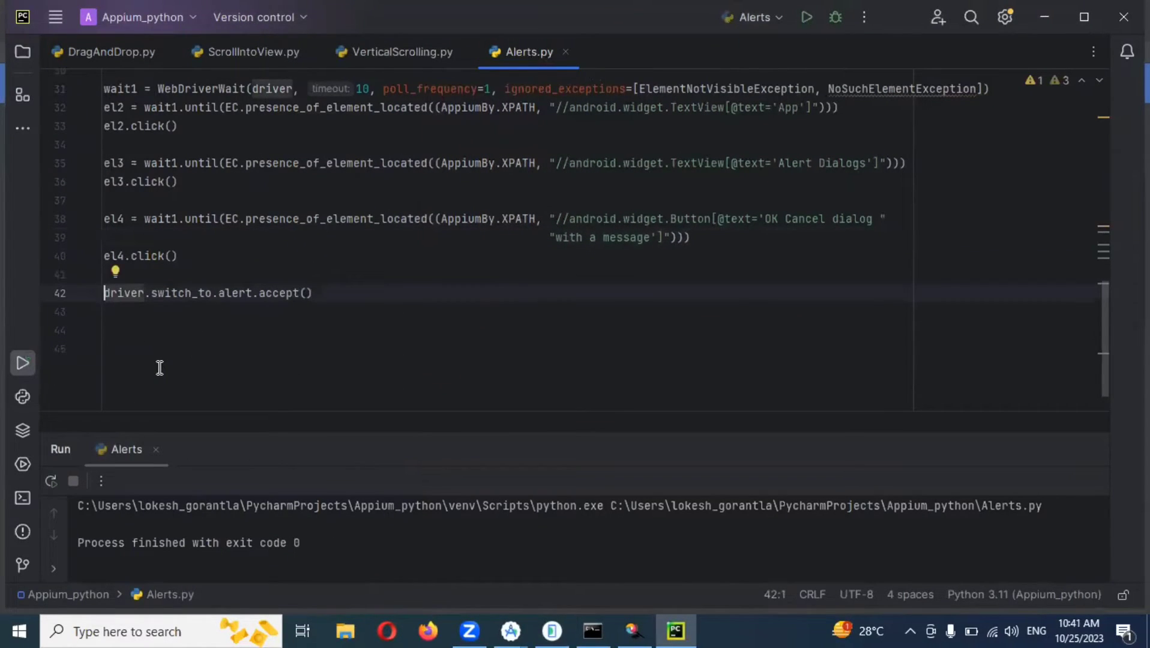
{"action": "key", "text": "shift+Down"}
{"action": "key", "text": "ctrl+c"}
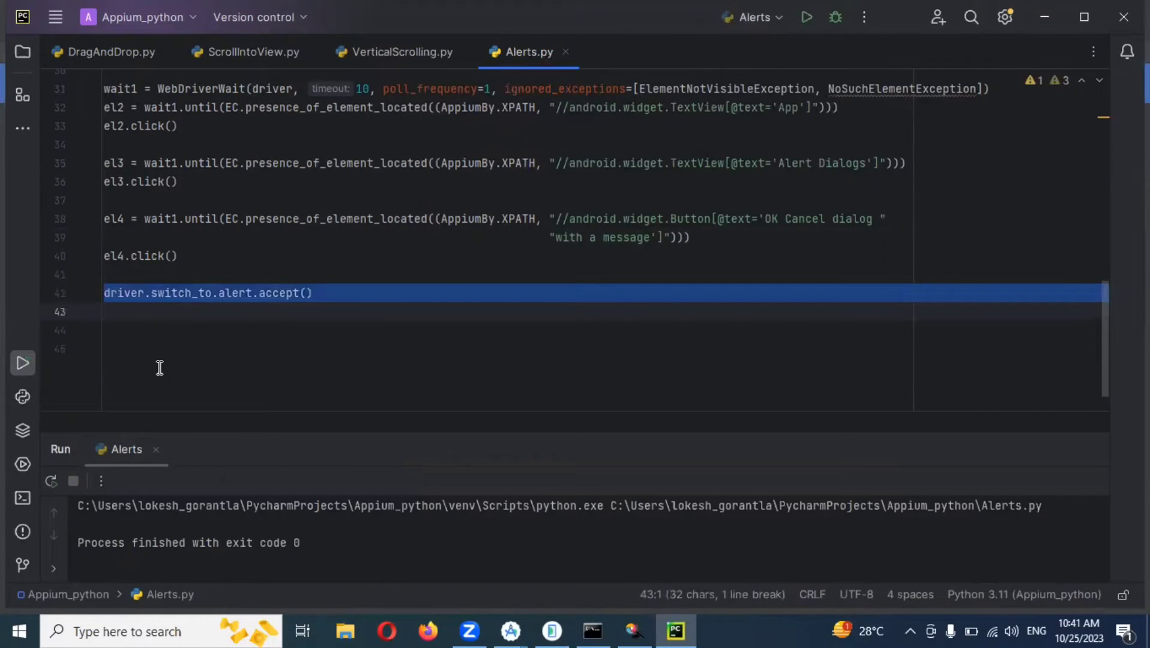
{"action": "key", "text": "Left"}
{"action": "type", "text": "//"}
{"action": "key", "text": "Down"}
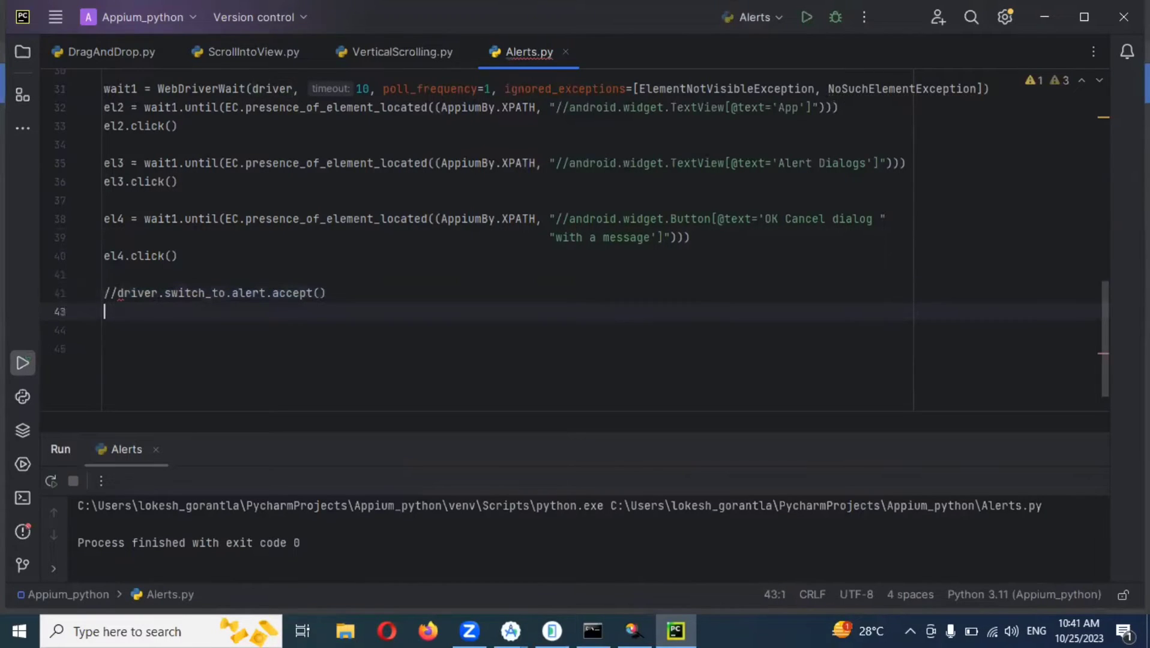
{"action": "key", "text": "Up"}
{"action": "key", "text": "BackSpace"}
{"action": "key", "text": "BackSpace"}
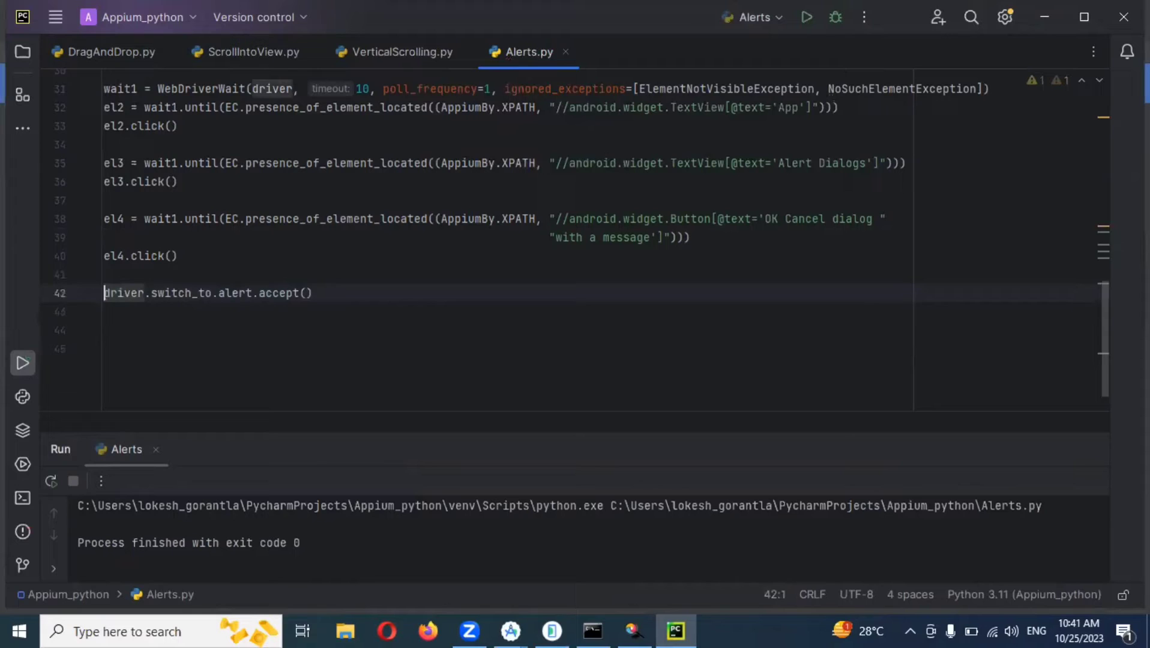
{"action": "key", "text": "ctrl+slash"}
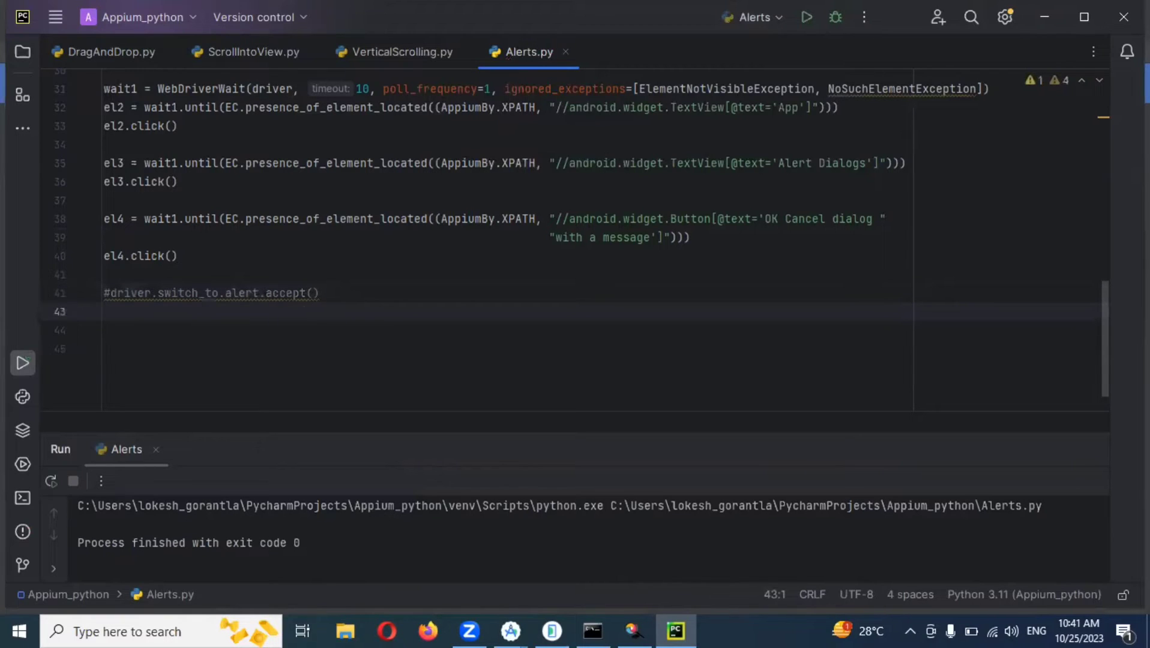
Step: Paste a copy below and change it to driver.switch_to.alert.dismiss()
{"action": "key", "text": "ctrl+v"}
{"action": "key", "text": "BackSpace"}
{"action": "key", "text": "BackSpace"}
{"action": "key", "text": "BackSpace"}
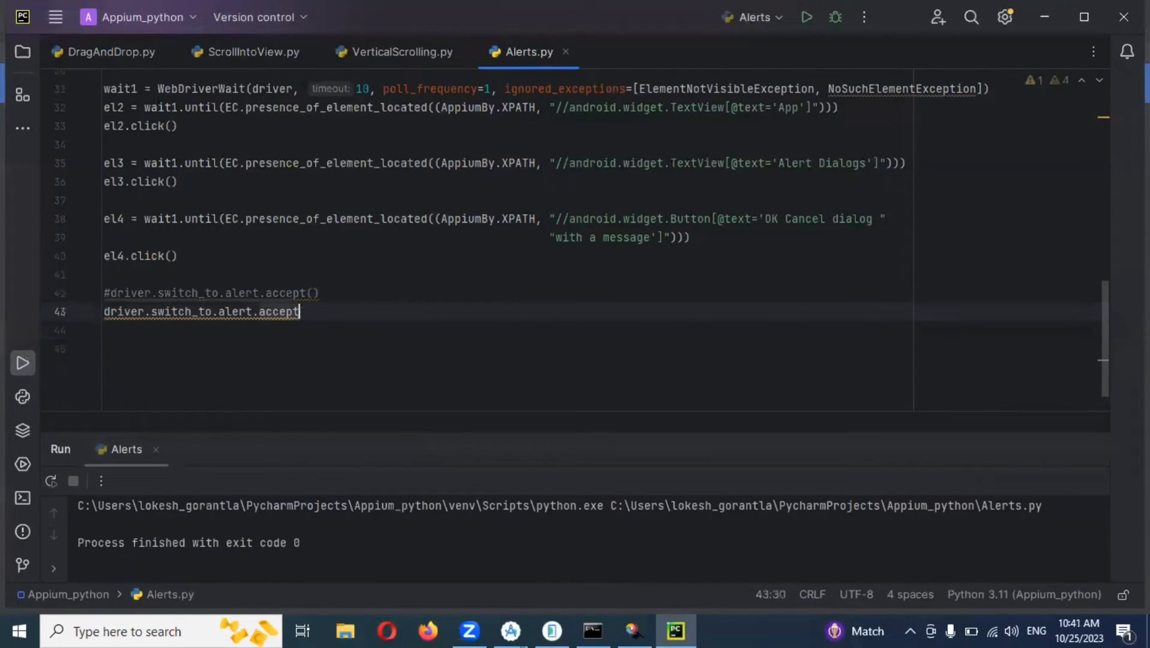
{"action": "key", "text": "BackSpace"}
{"action": "key", "text": "BackSpace"}
{"action": "key", "text": "BackSpace"}
{"action": "key", "text": "BackSpace"}
{"action": "key", "text": "BackSpace"}
{"action": "key", "text": "BackSpace"}
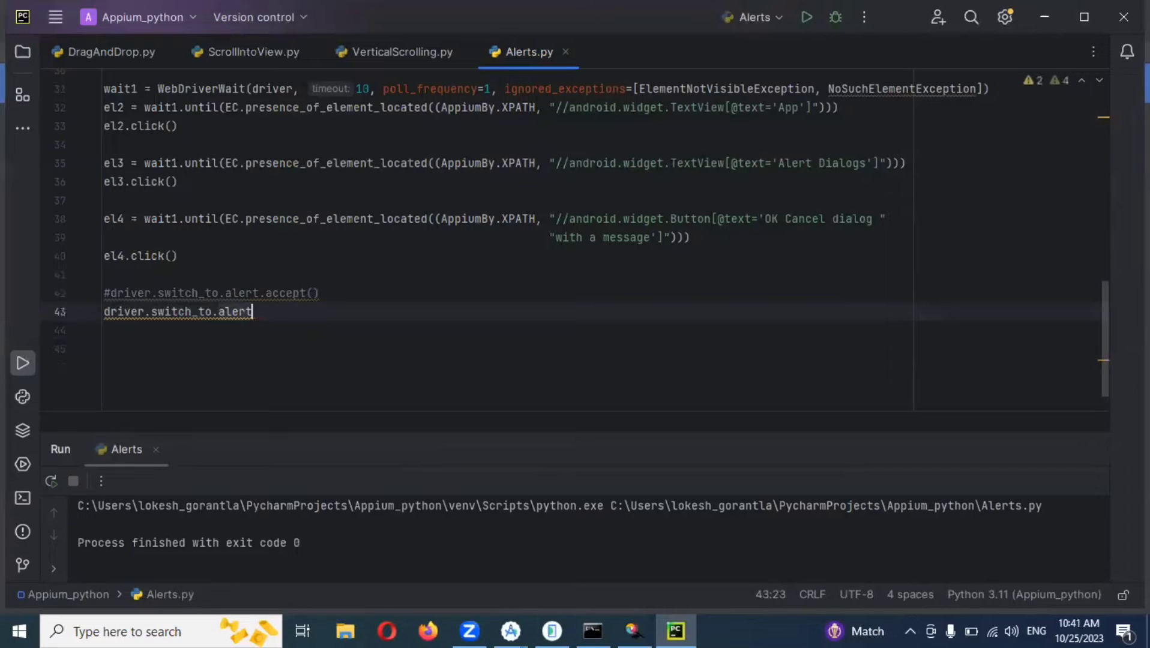
{"action": "type", "text": ".di"}
{"action": "key", "text": "Return"}
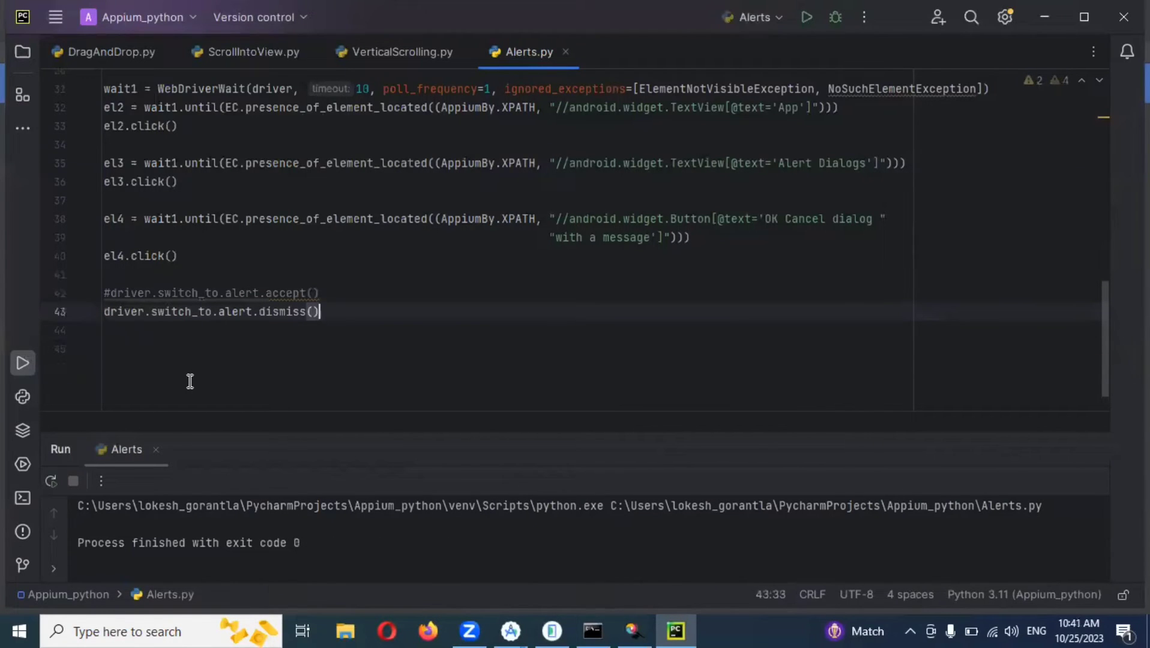
{"action": "left_click", "coordinate": [110, 293]}
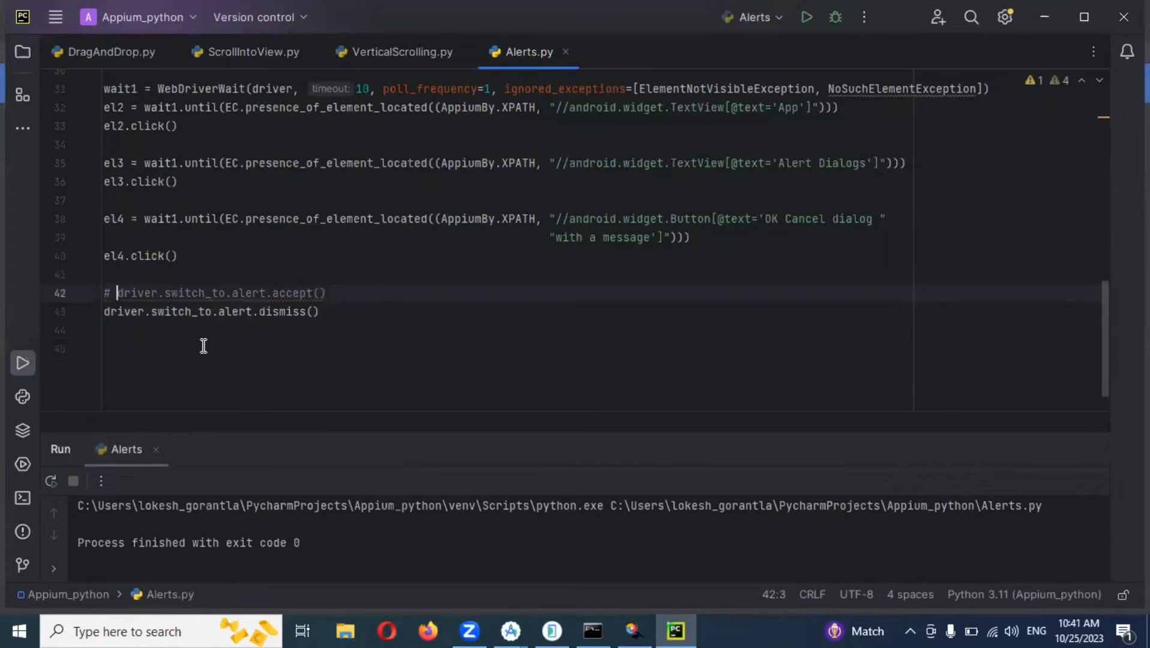
Step: Run Alerts.py with dismiss() active, close the API Demos notice on the emulator, and return to the editor
{"action": "right_click", "coordinate": [414, 312]}
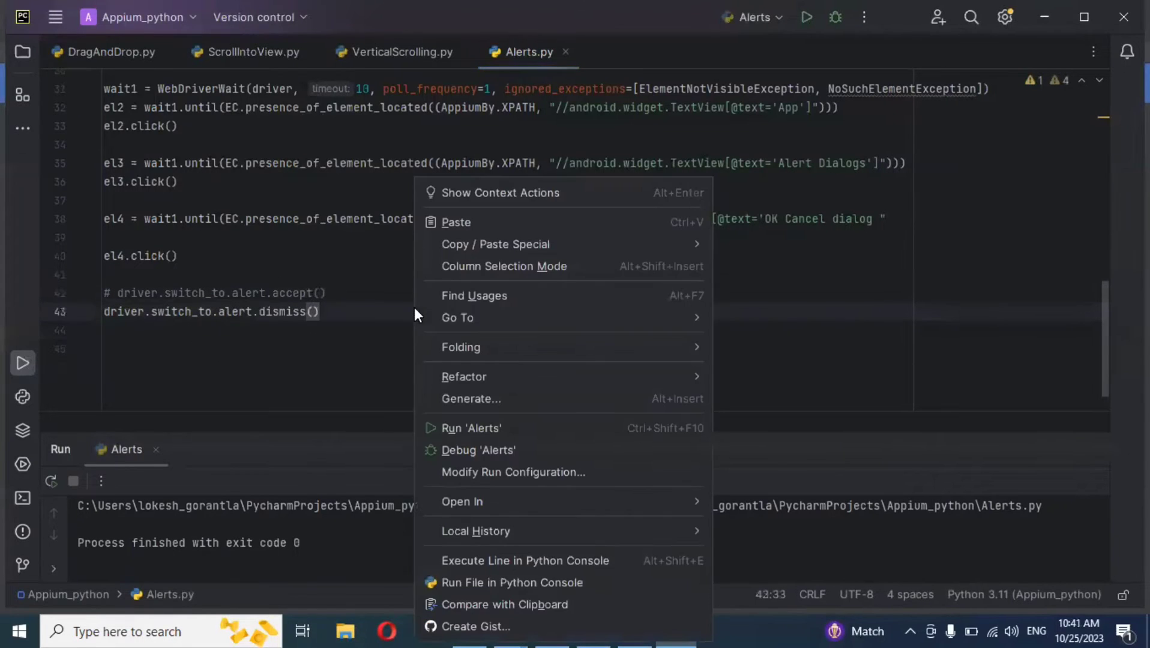
{"action": "left_click", "coordinate": [487, 429]}
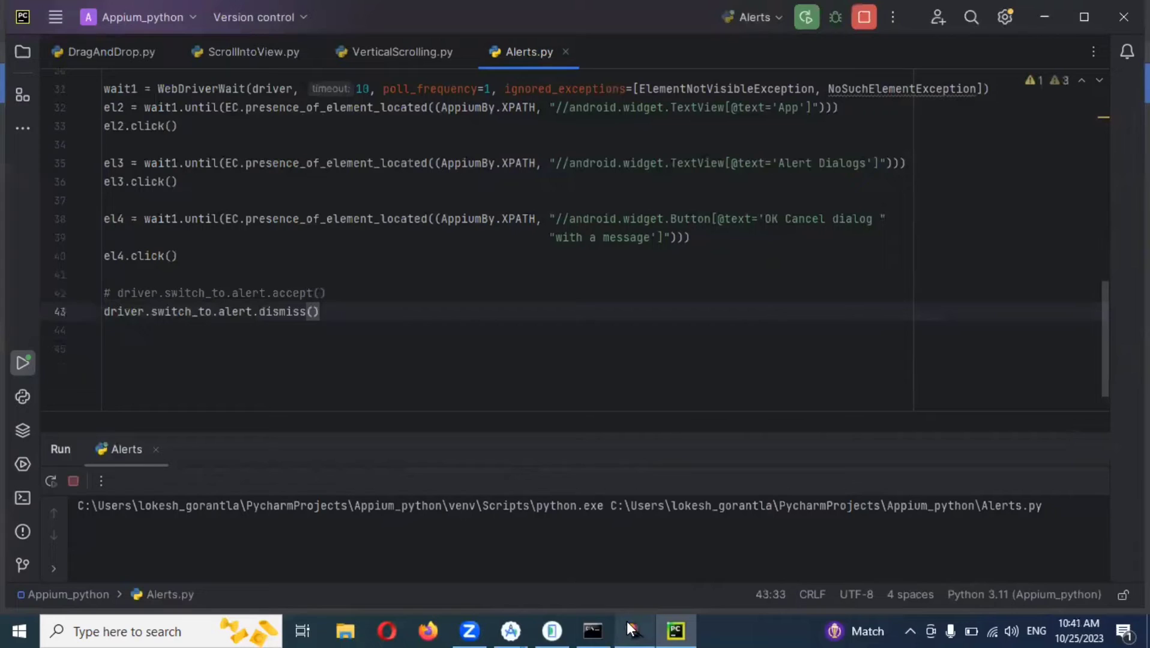
{"action": "left_click", "coordinate": [531, 566]}
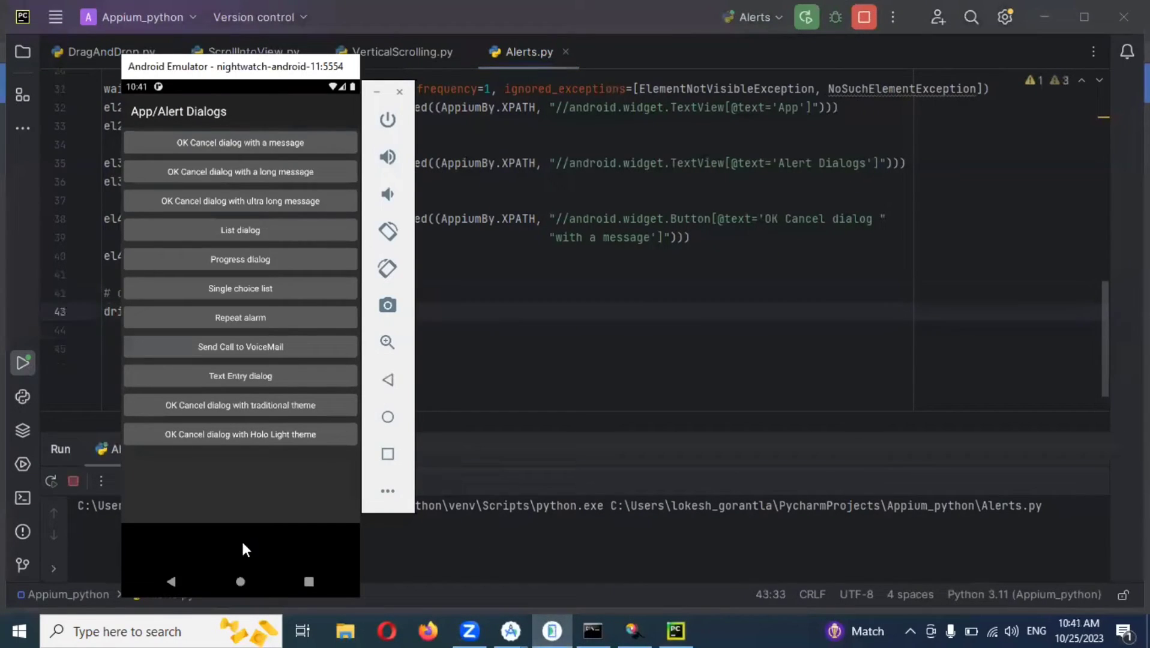
{"action": "left_click", "coordinate": [173, 580]}
{"action": "left_click", "coordinate": [173, 580]}
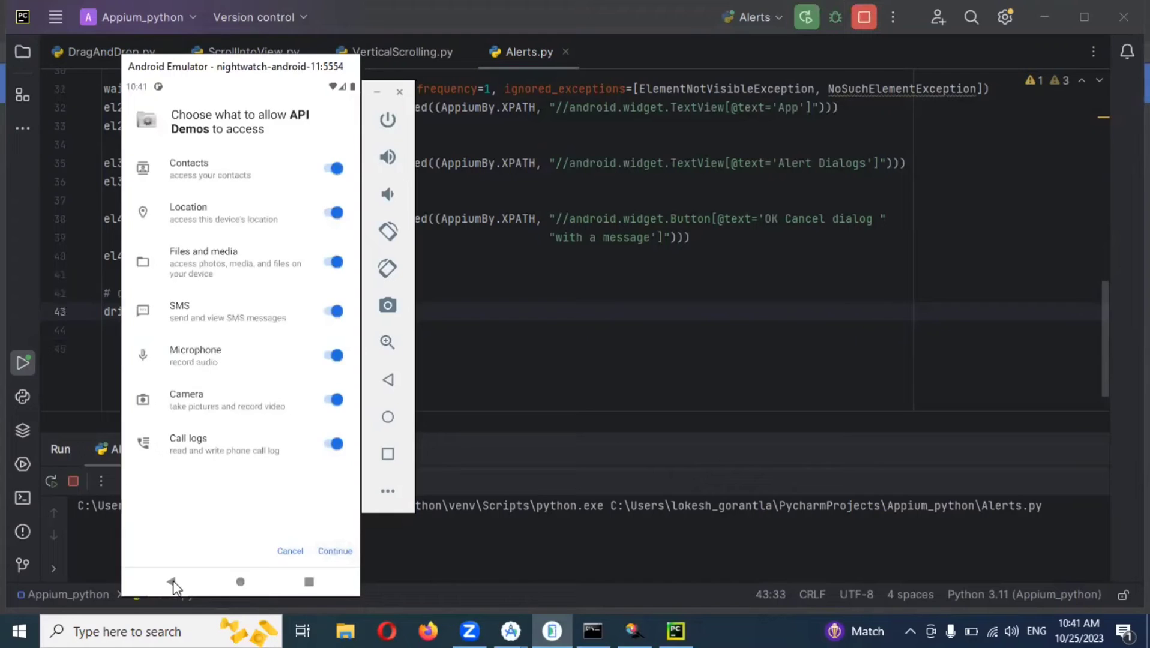
{"action": "left_click", "coordinate": [172, 581]}
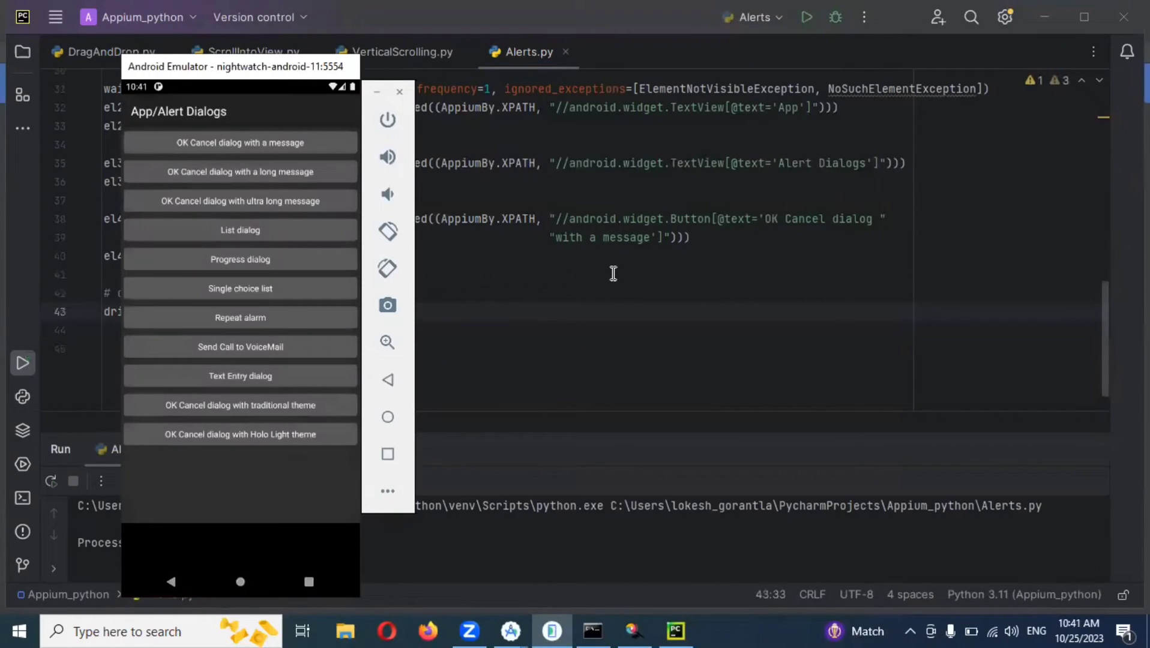
{"action": "left_click", "coordinate": [560, 313]}
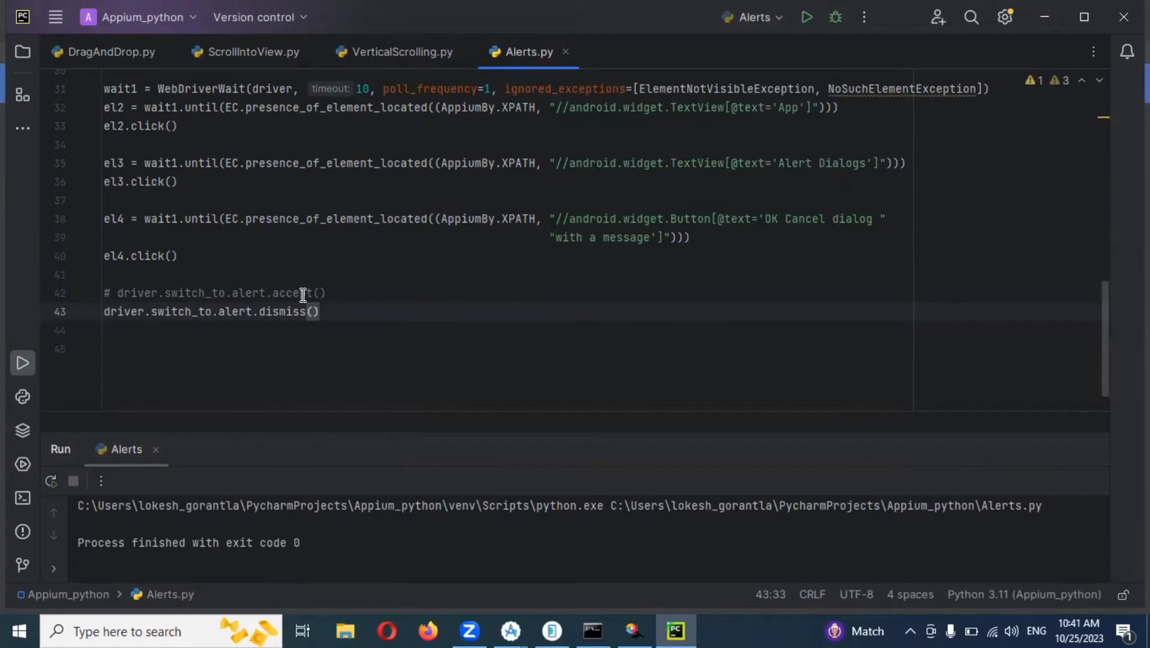
Step: Comment out the dismiss() line and paste the el4 lookup on line 45, renamed to el5
{"action": "left_click", "coordinate": [104, 312]}
{"action": "type", "text": "#"}
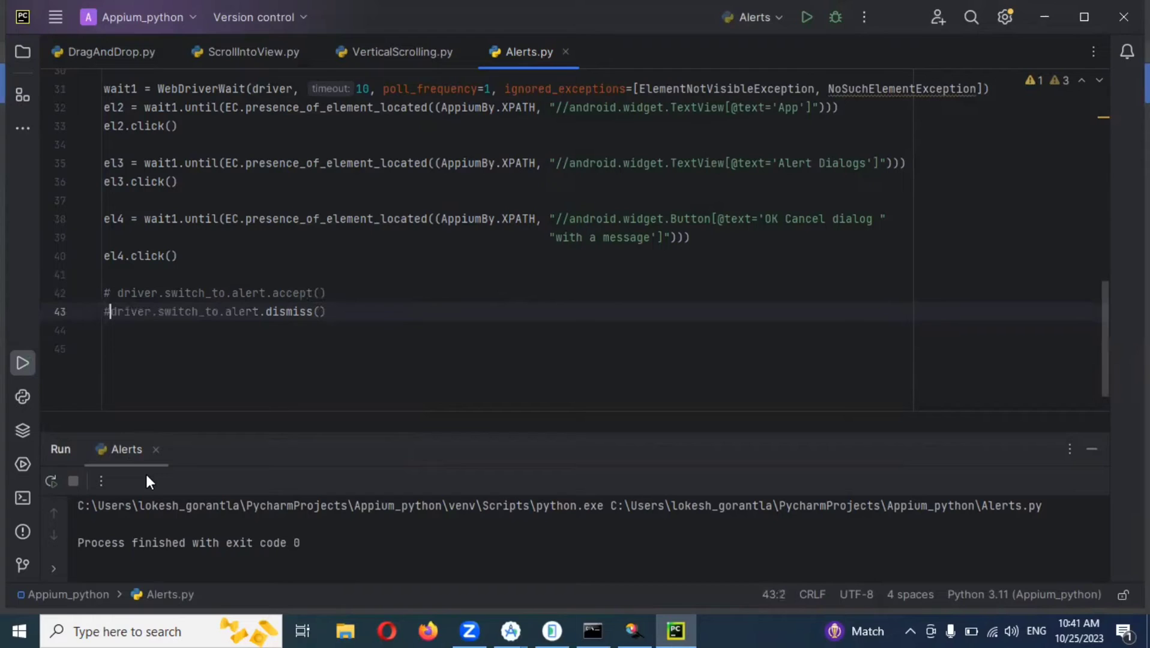
{"action": "key", "text": "Down"}
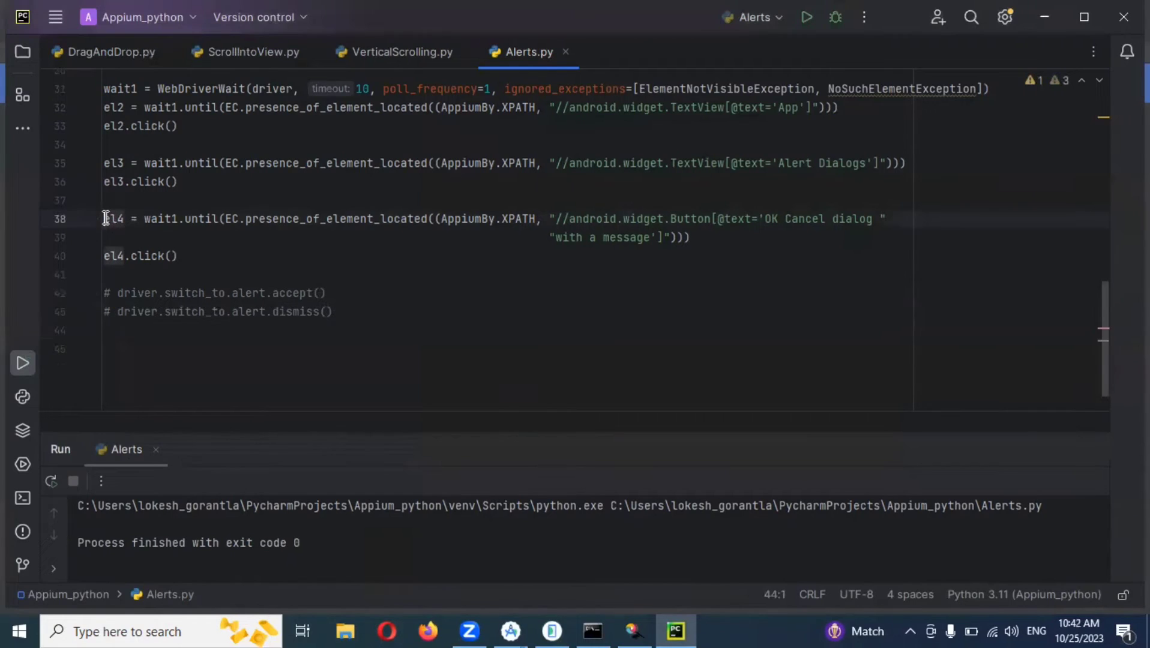
{"action": "mouse_move", "coordinate": [105, 218]}
{"action": "left_mouse_down"}
{"action": "mouse_move", "coordinate": [729, 229]}
{"action": "mouse_move", "coordinate": [732, 239]}
{"action": "left_mouse_up"}
{"action": "key", "text": "ctrl+c"}
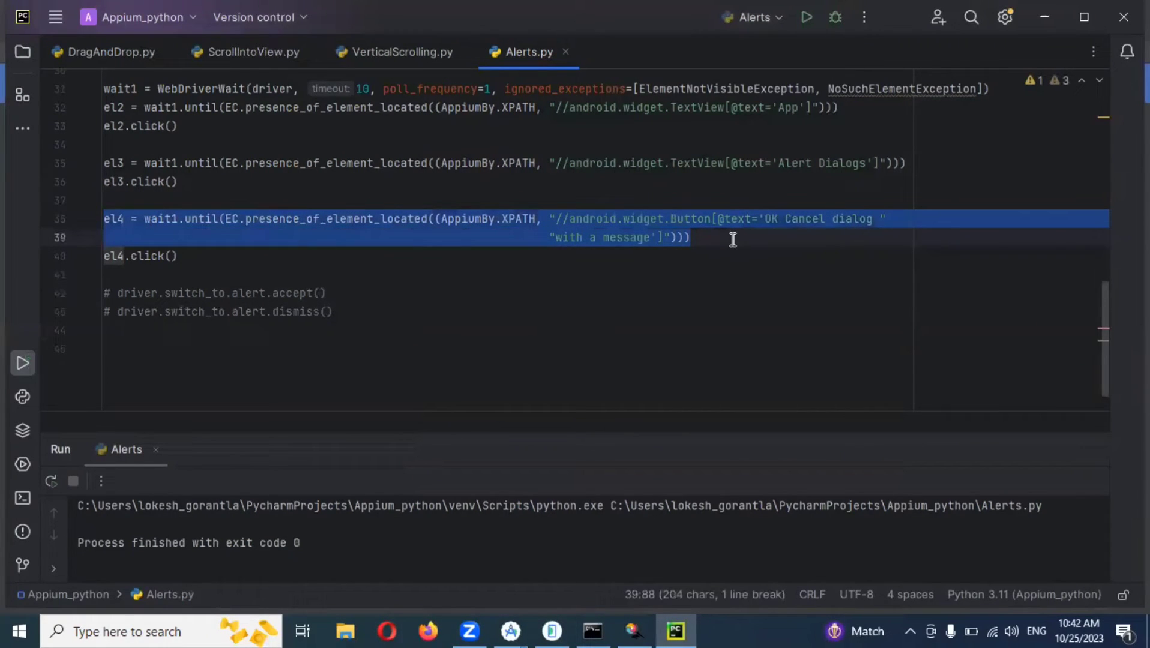
{"action": "left_click", "coordinate": [303, 352]}
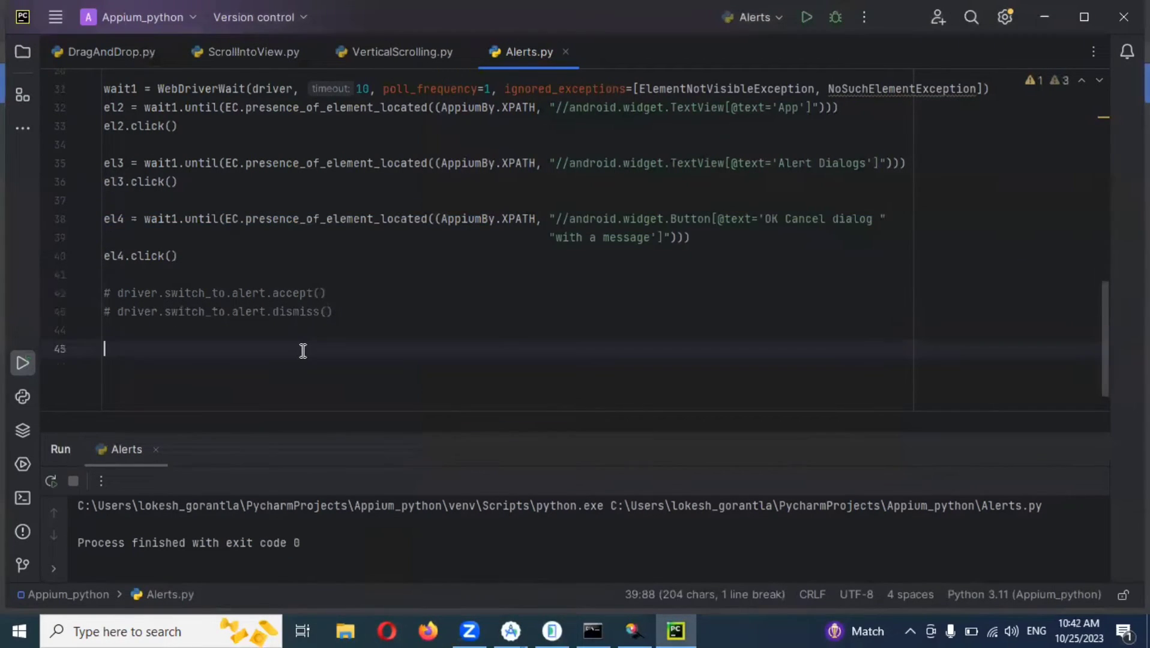
{"action": "key", "text": "ctrl+v"}
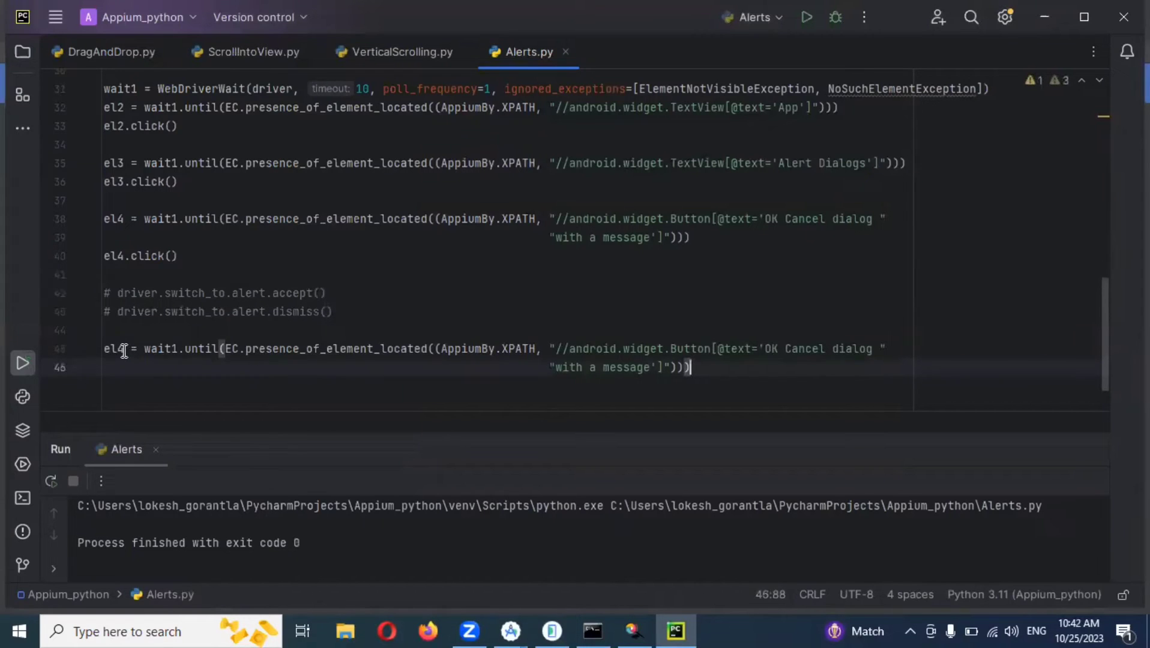
{"action": "left_click", "coordinate": [125, 350]}
{"action": "key", "text": "BackSpace"}
{"action": "type", "text": "5"}
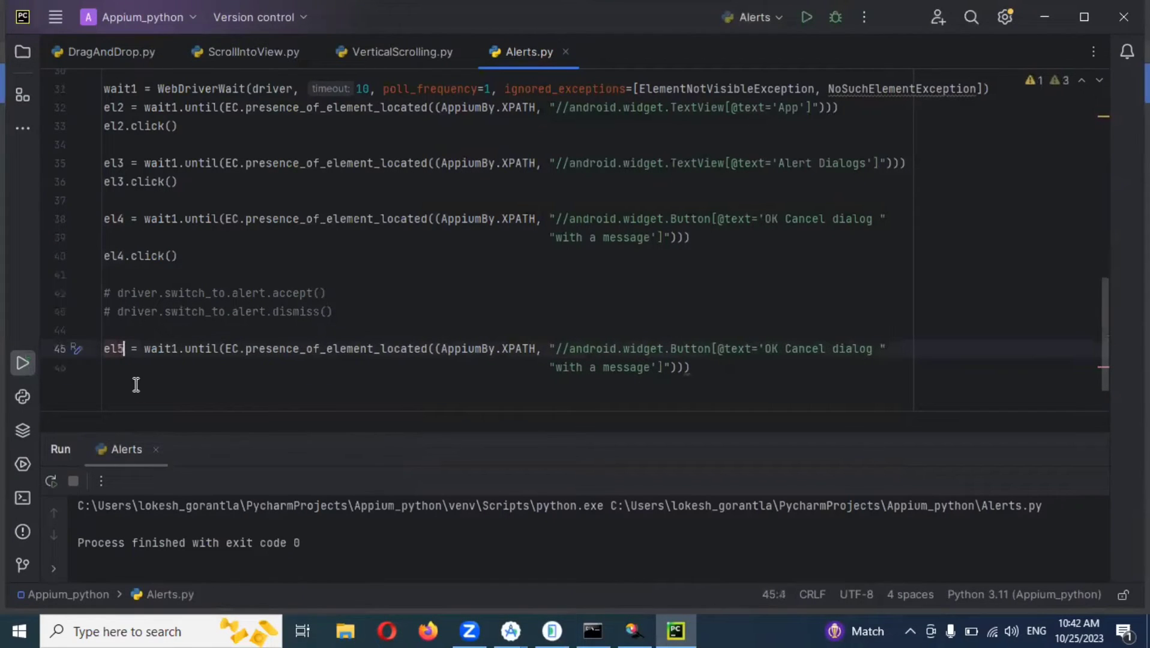
Step: Refresh the Appium Inspector snapshot and bring up the emulator's app drawer
{"action": "left_click", "coordinate": [633, 631]}
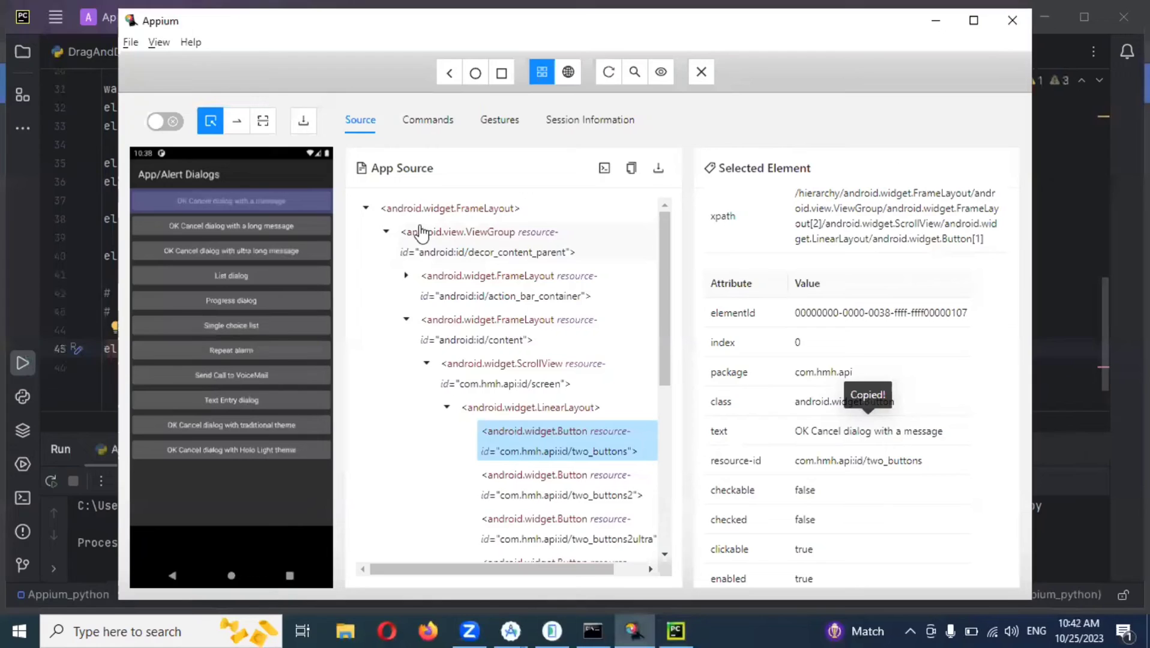
{"action": "left_click", "coordinate": [608, 72]}
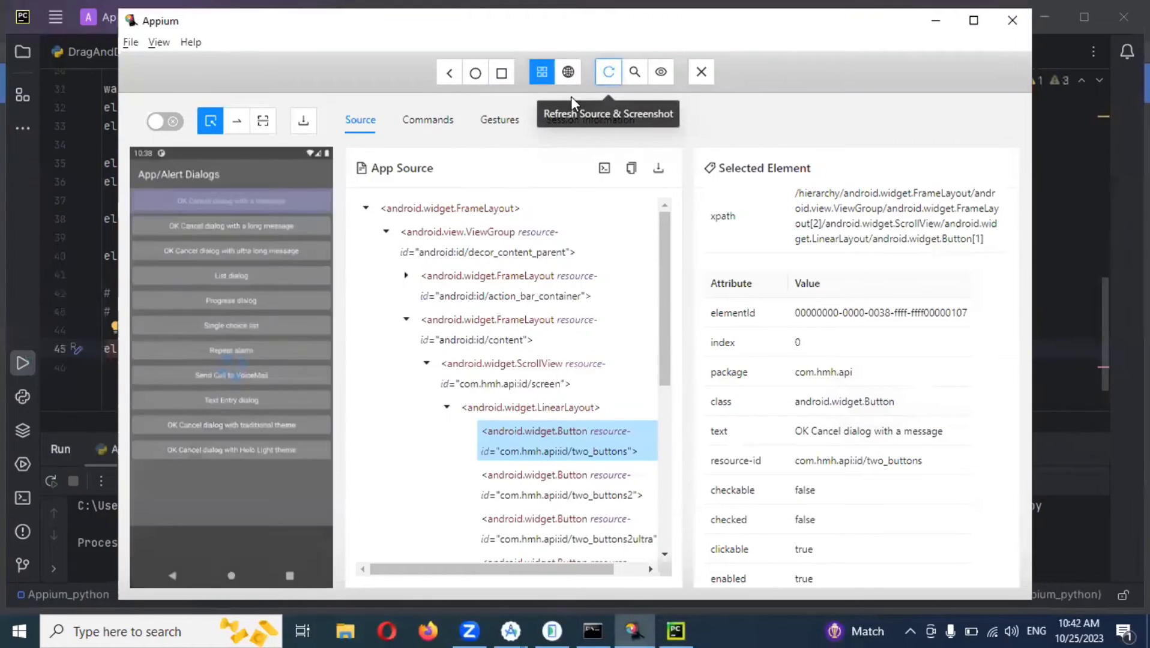
{"action": "left_click", "coordinate": [552, 632]}
{"action": "left_click_drag", "start_coordinate": [297, 442], "coordinate": [300, 157]}
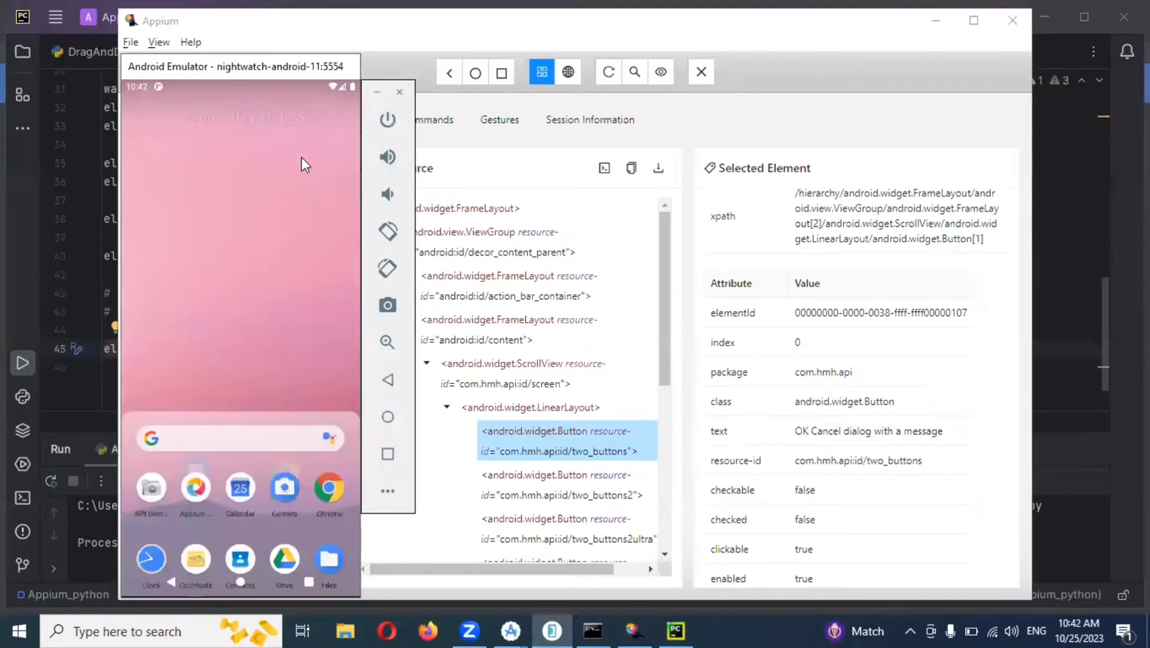
{"action": "left_click_drag", "start_coordinate": [255, 359], "coordinate": [264, 69]}
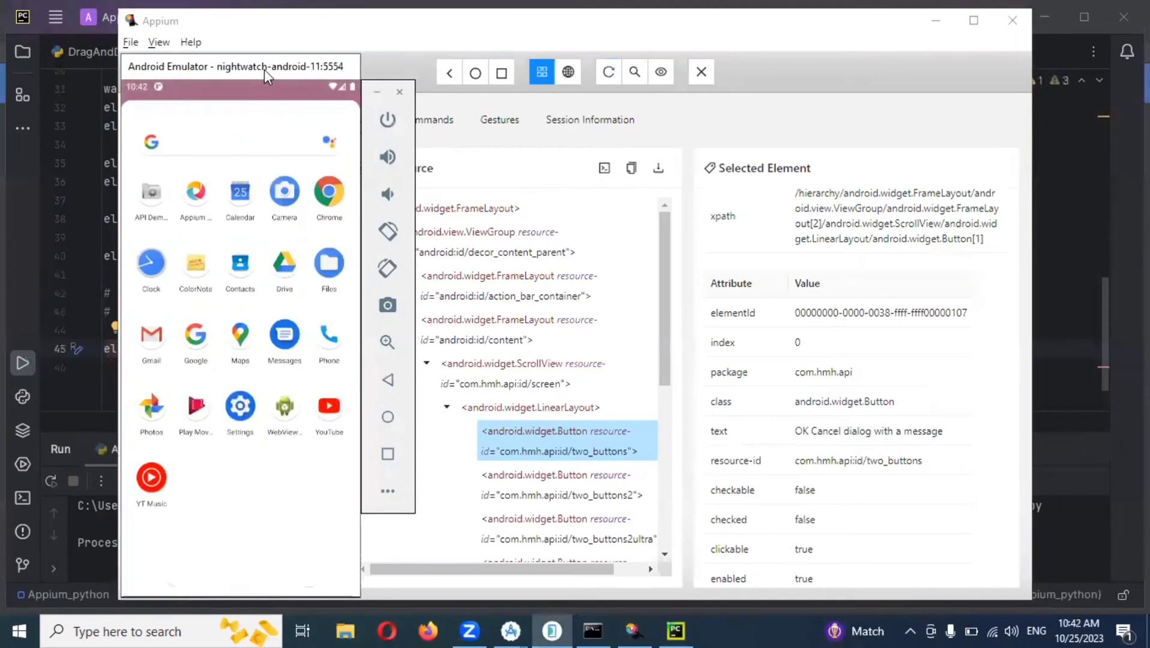
Step: Open API Demos > App > Alert Dialogs > 'OK Cancel dialog with a message'
{"action": "left_click", "coordinate": [152, 185]}
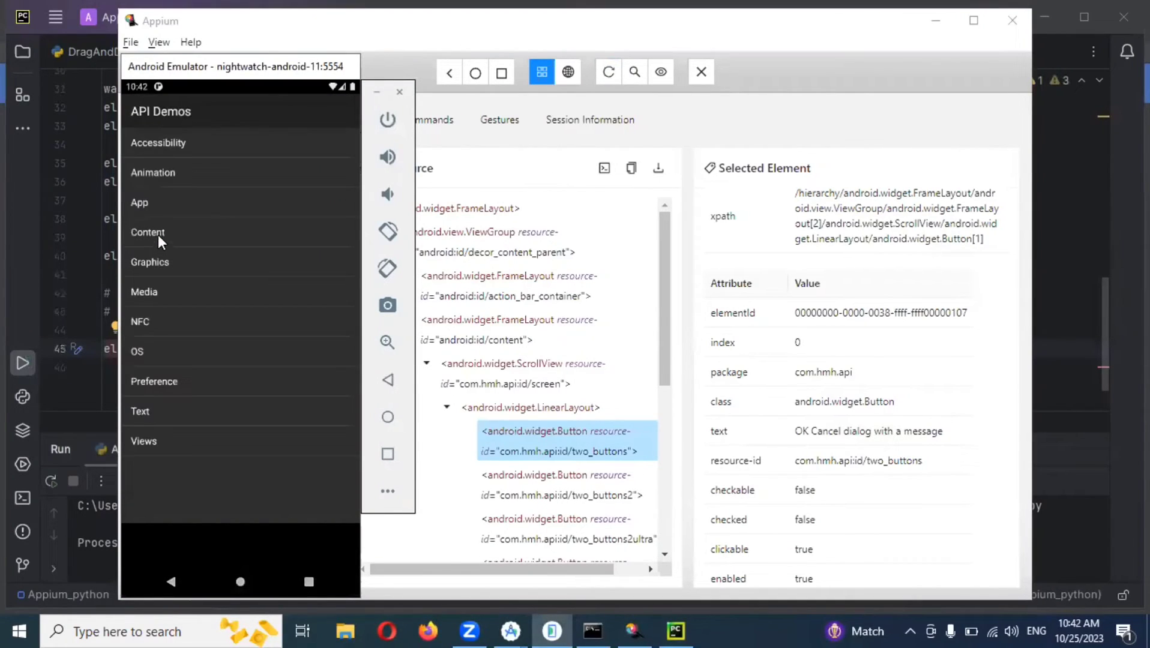
{"action": "left_click", "coordinate": [159, 202]}
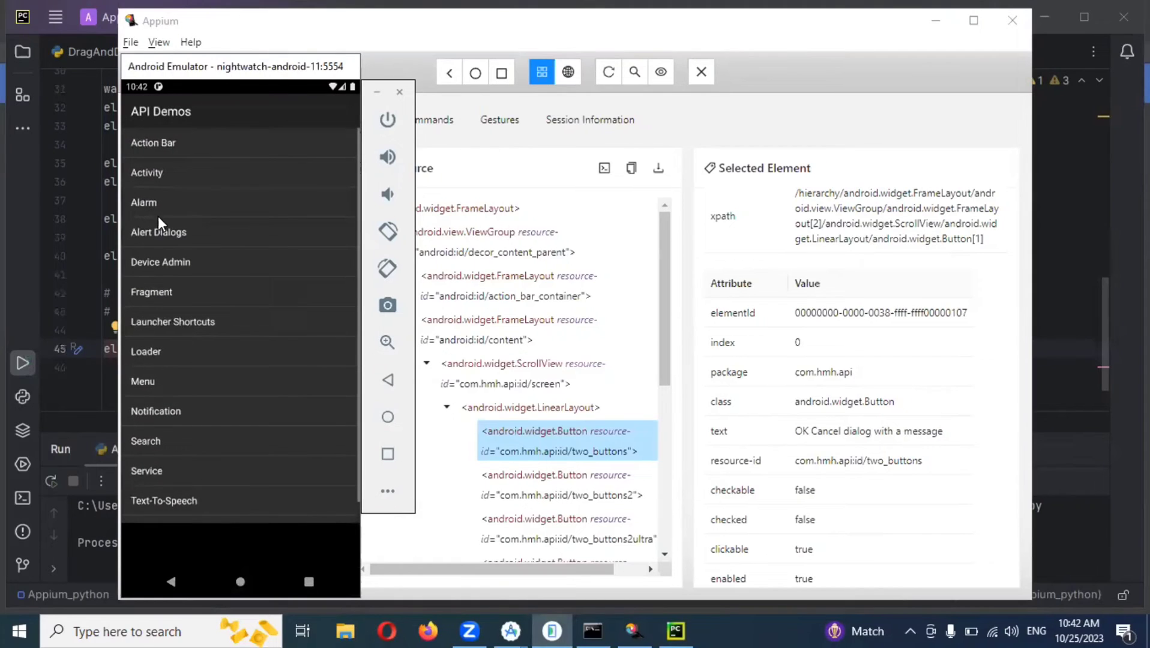
{"action": "left_click", "coordinate": [161, 232]}
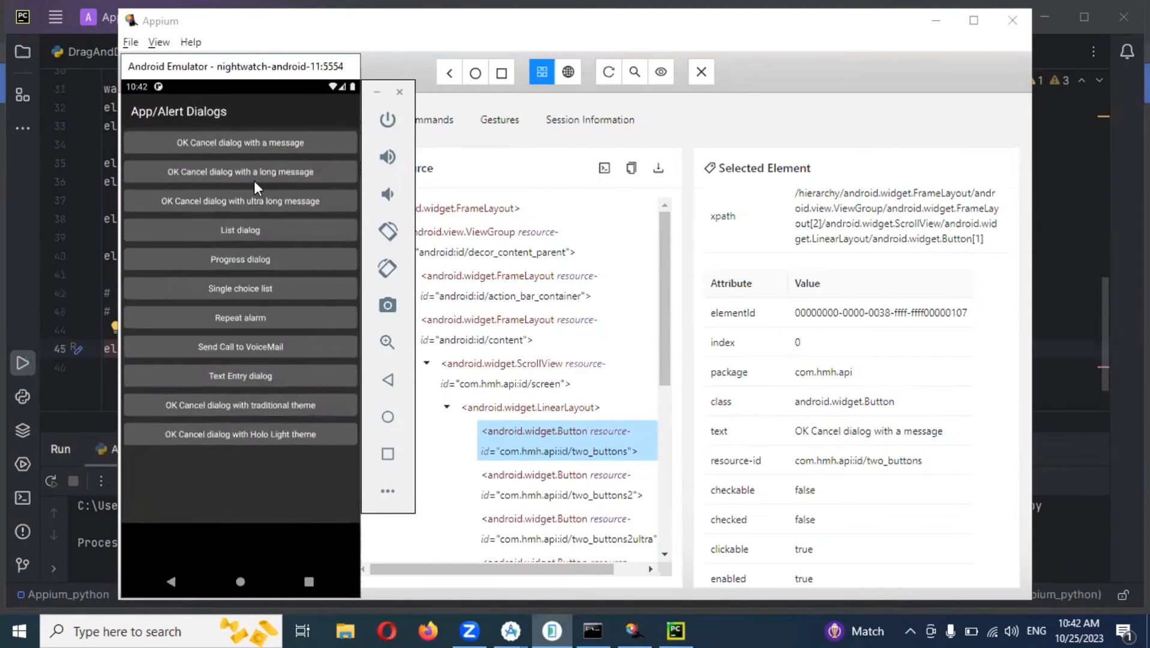
{"action": "left_click", "coordinate": [258, 144]}
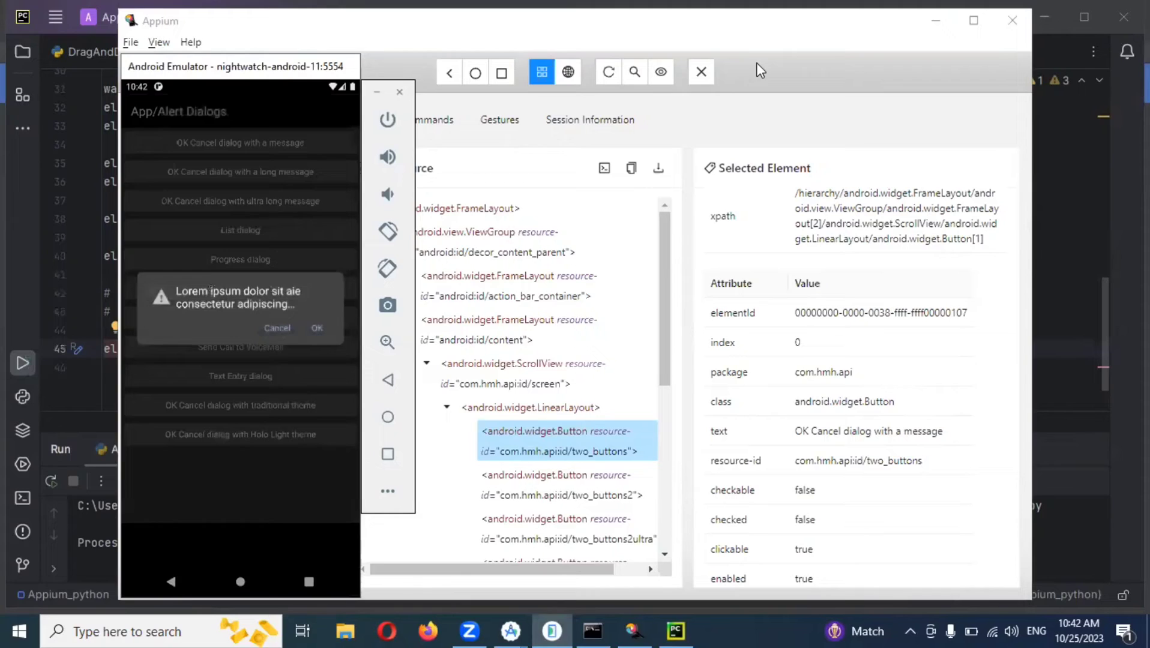
Step: Restart the Inspector session, select the OK button (android:id/button1), and copy its class value
{"action": "left_click", "coordinate": [778, 69]}
{"action": "left_click", "coordinate": [702, 72]}
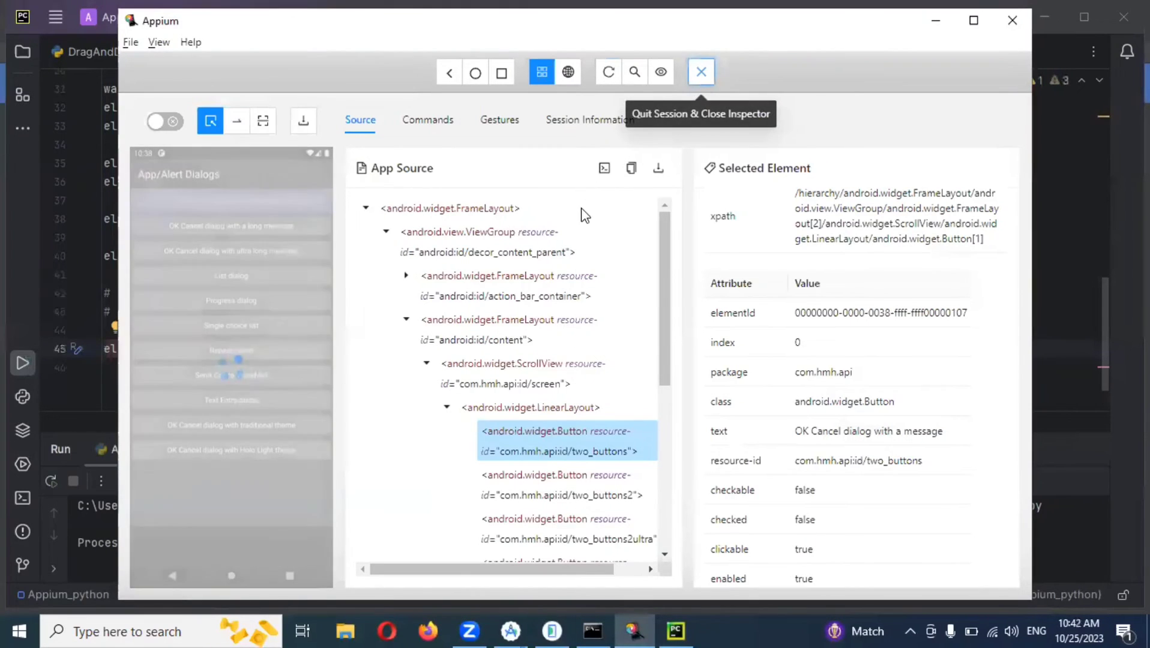
{"action": "left_click", "coordinate": [978, 578]}
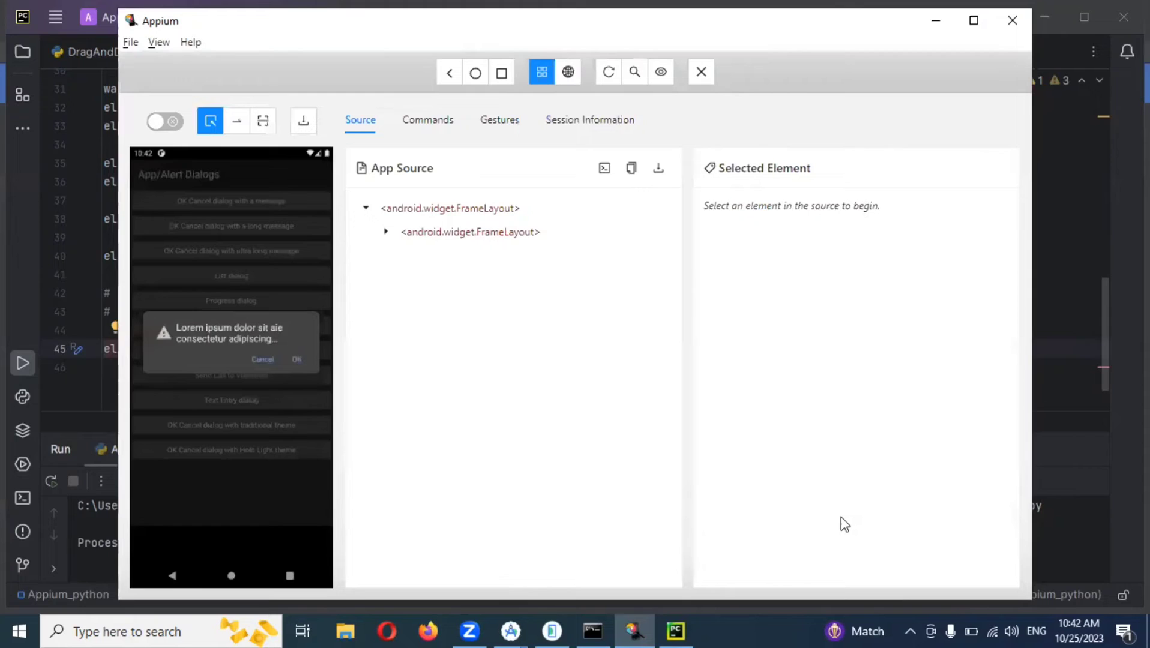
{"action": "left_click", "coordinate": [295, 362]}
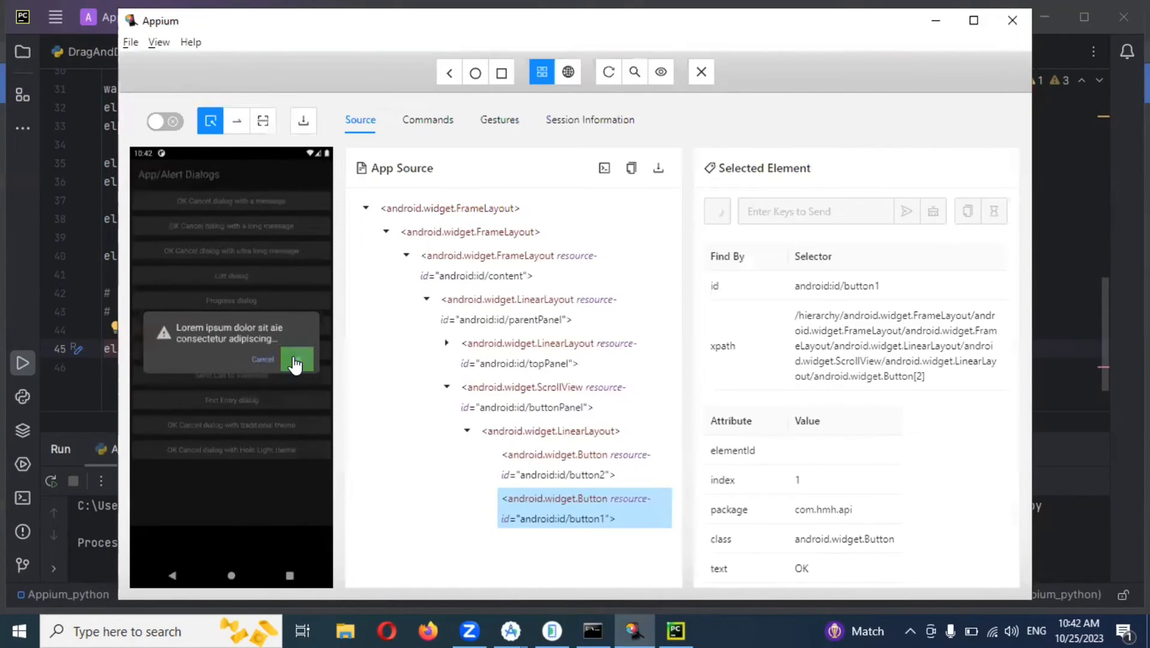
{"action": "scroll", "coordinate": [955, 405], "scroll_direction": "down", "scroll_amount": 2}
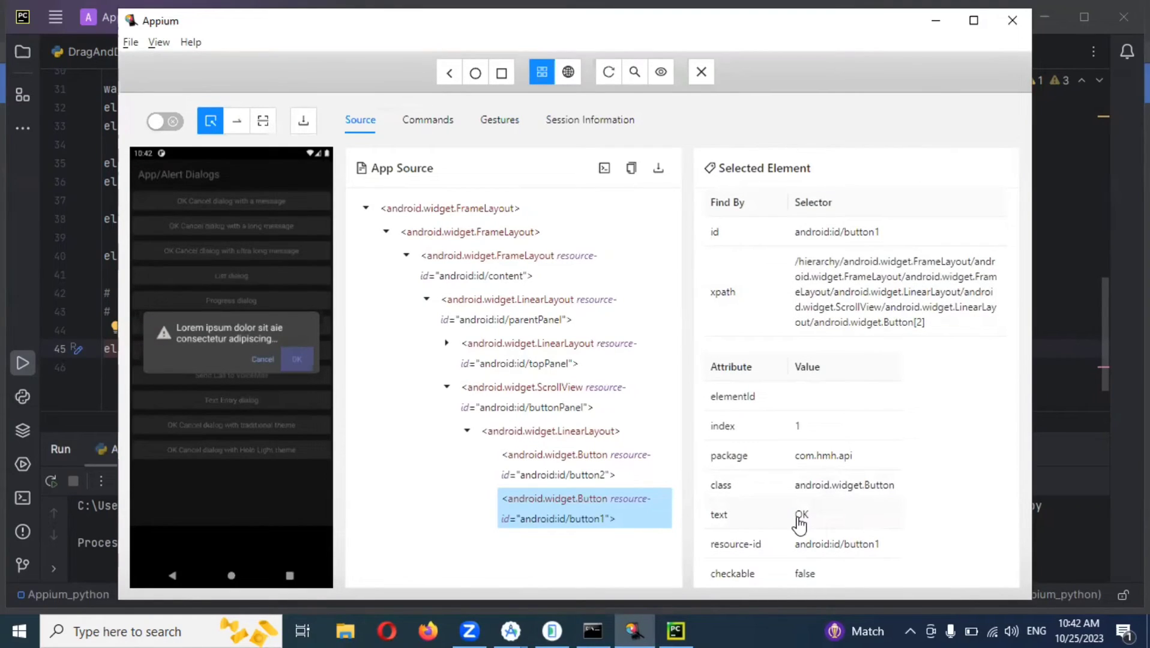
{"action": "left_click", "coordinate": [826, 494]}
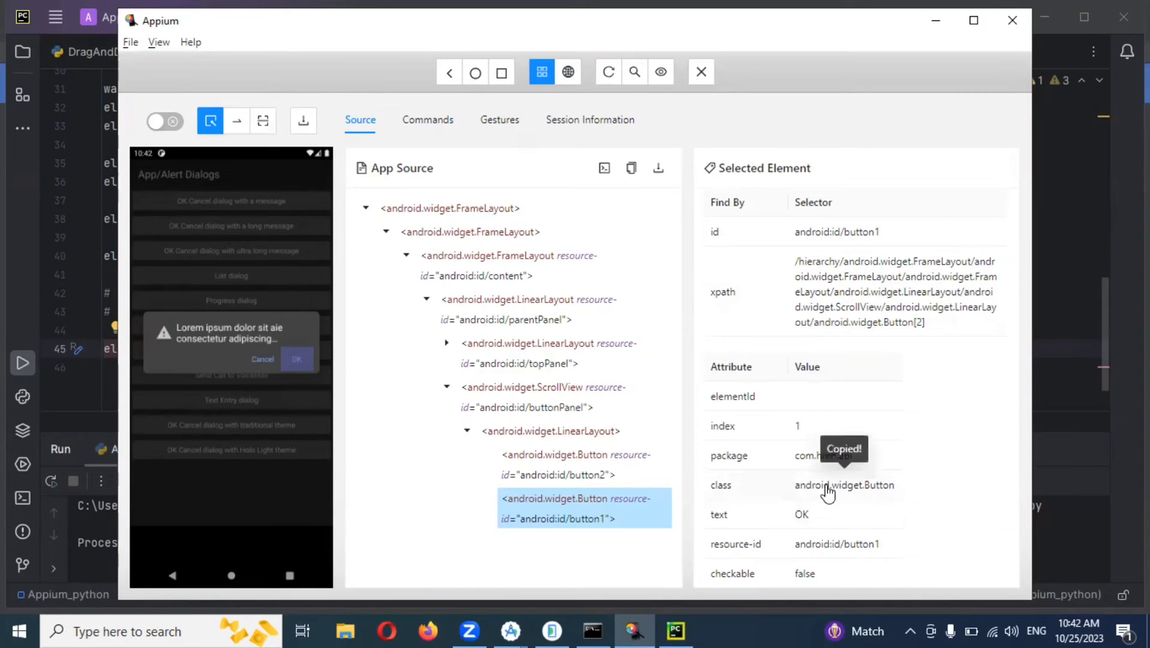
{"action": "left_click", "coordinate": [676, 632]}
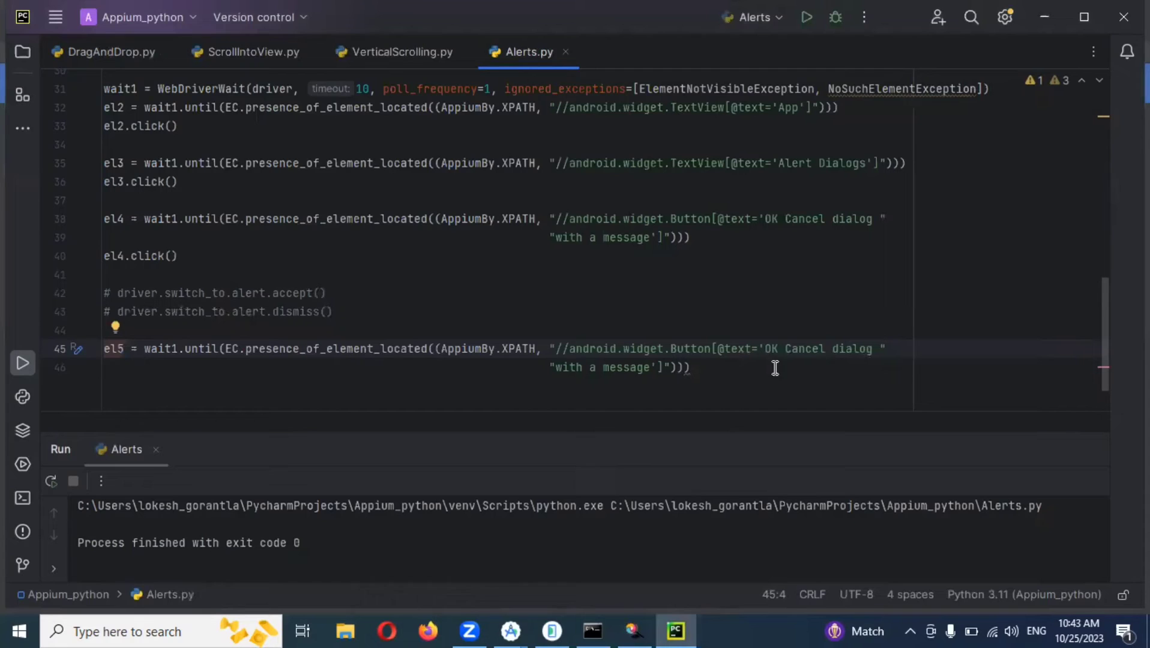
Step: Replace the dialog label in el5's XPath with the OK button's text 'OK'
{"action": "key", "text": "alt+Tab"}
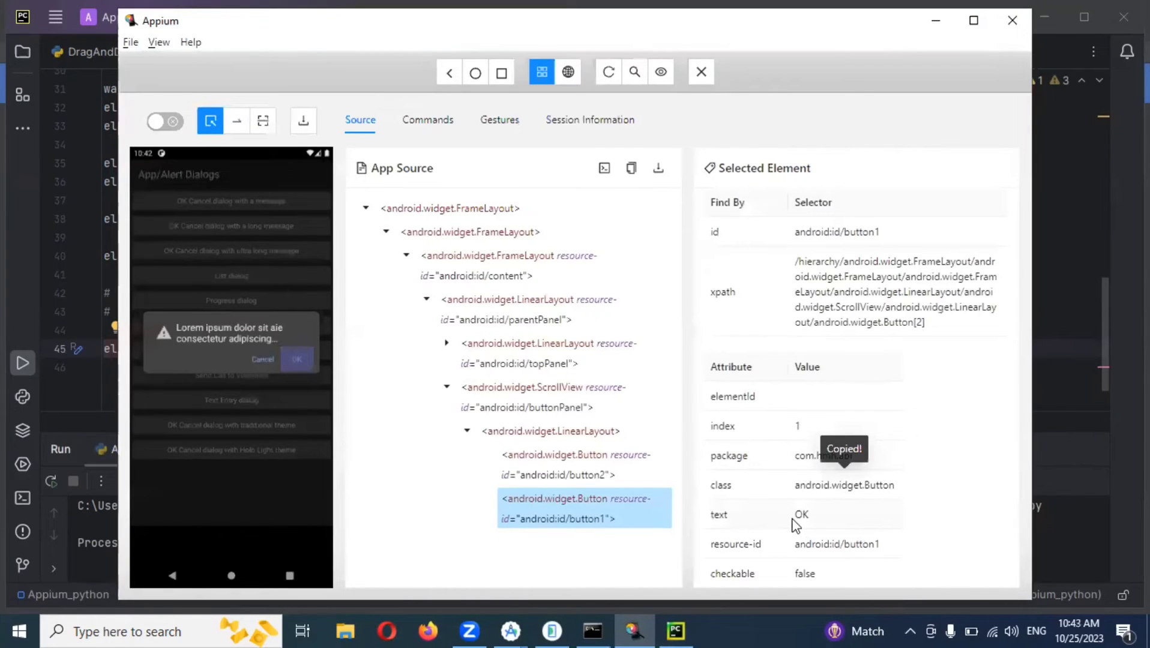
{"action": "left_click", "coordinate": [803, 519]}
{"action": "key", "text": "alt+Tab"}
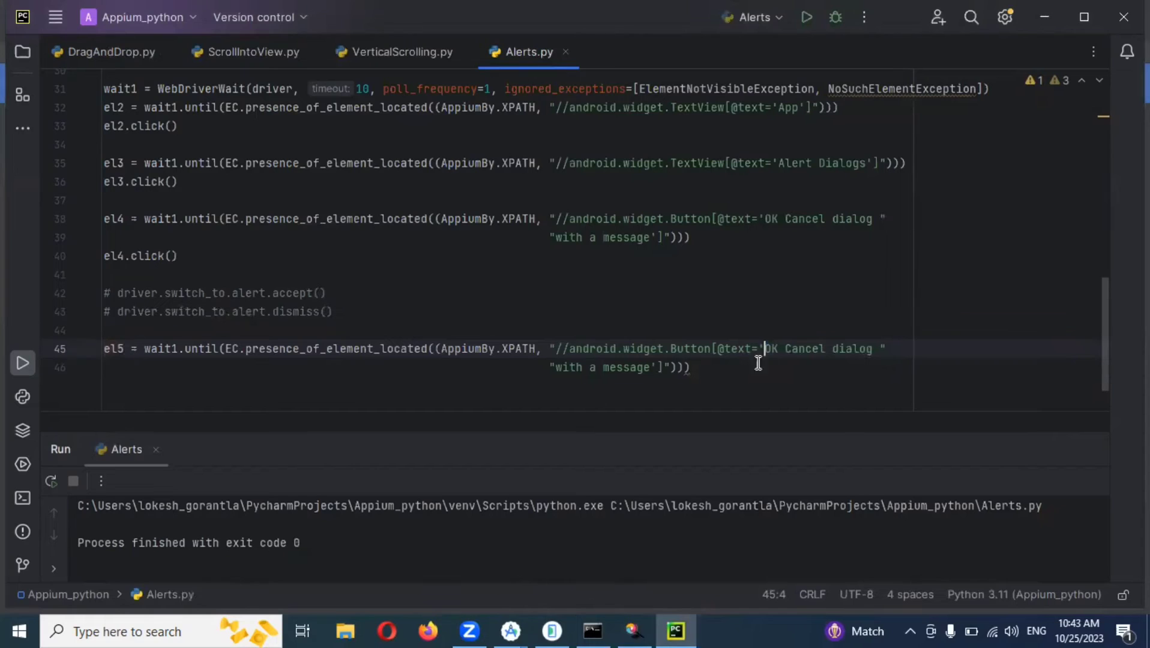
{"action": "left_click_drag", "start_coordinate": [765, 349], "coordinate": [650, 367]}
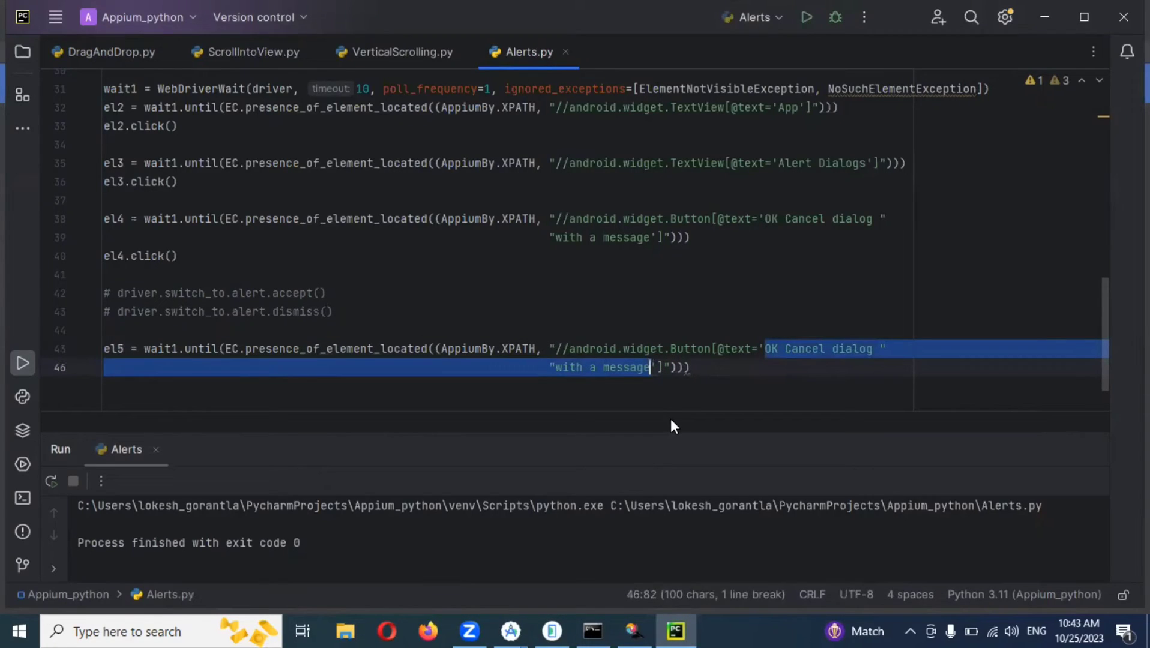
{"action": "key", "text": "ctrl+v"}
Step: Add an el5.click() line below the el5 lookup, correcting typos along the way
{"action": "left_click", "coordinate": [822, 350]}
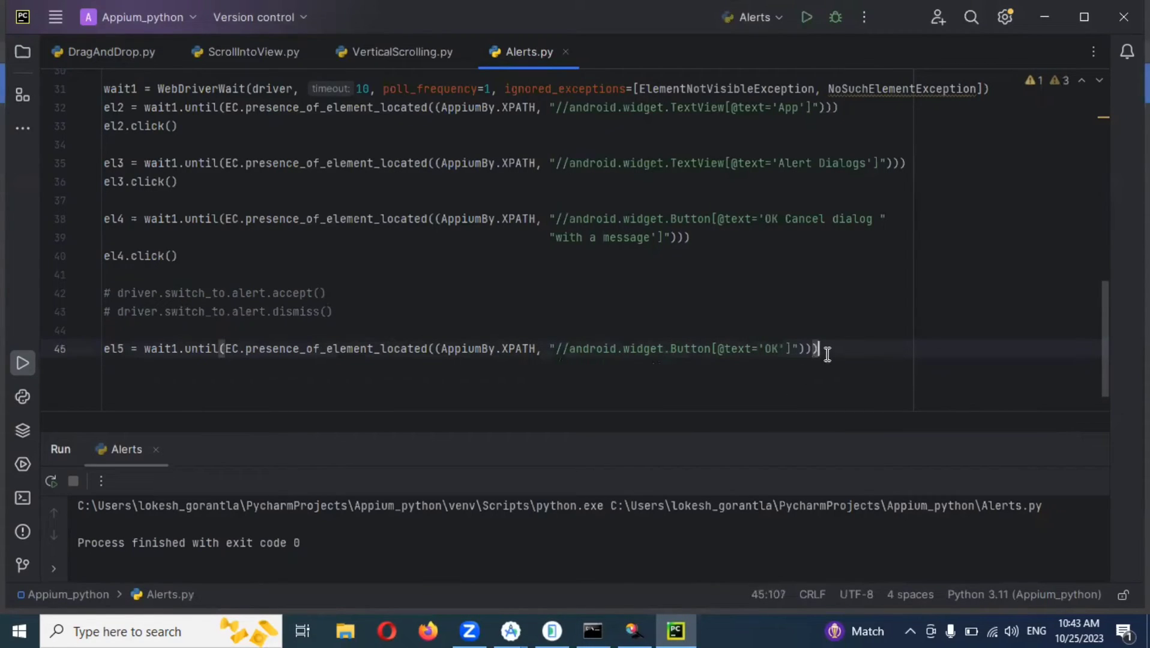
{"action": "key", "text": "Return"}
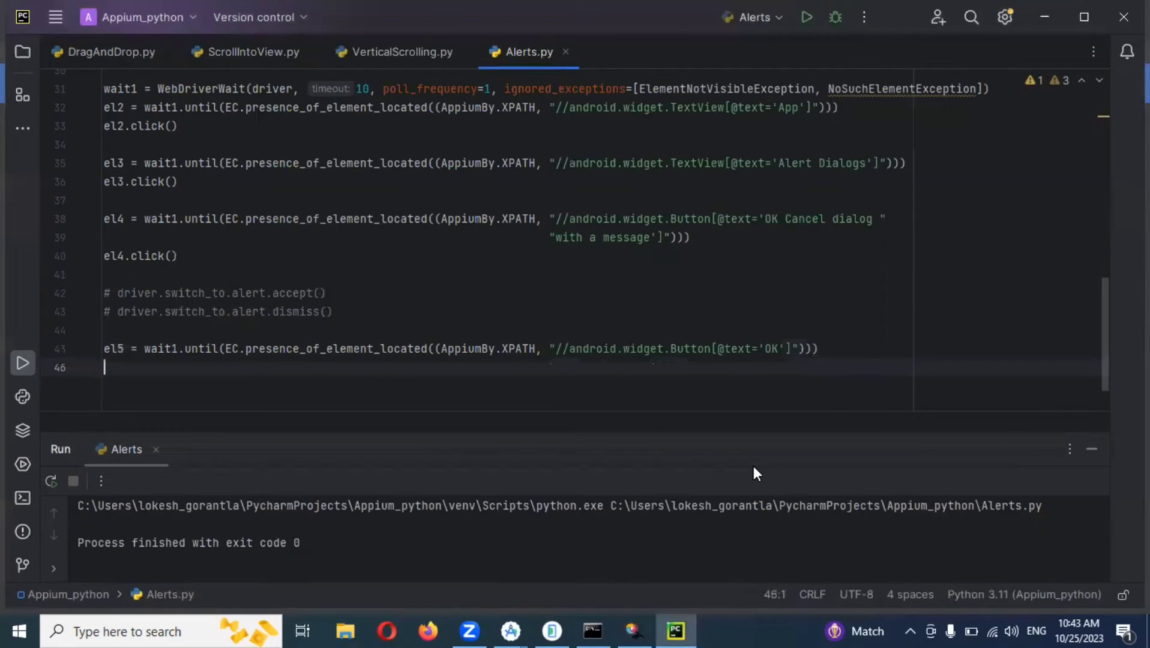
{"action": "type", "text": "el"}
{"action": "key", "text": "Return"}
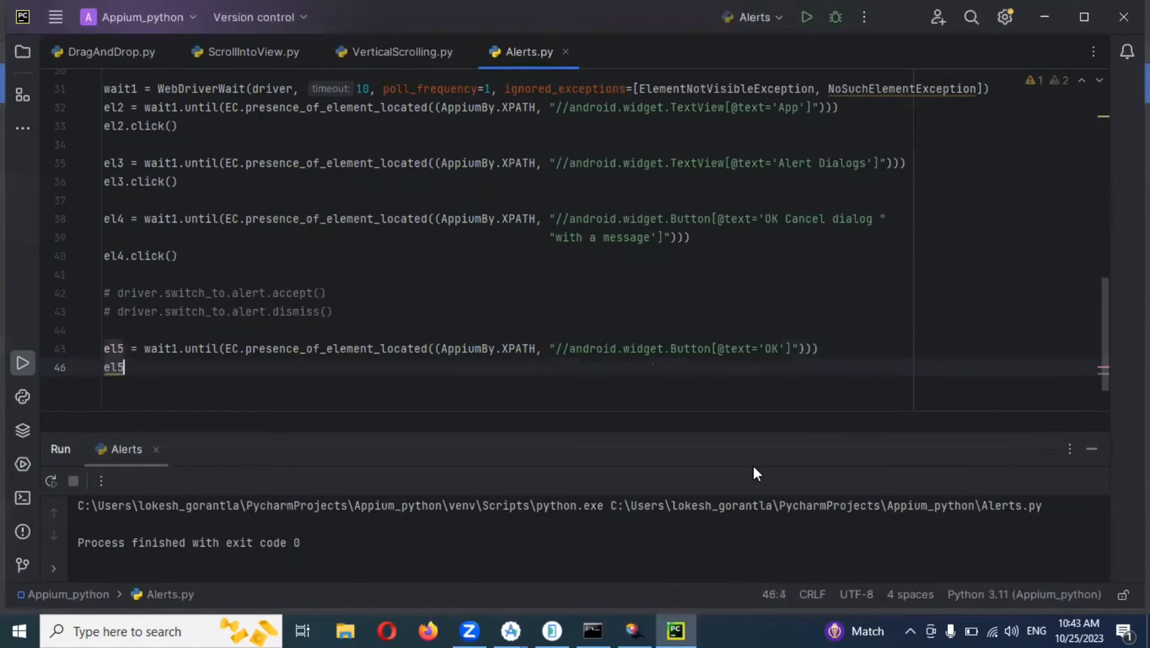
{"action": "type", "text": ".cli"}
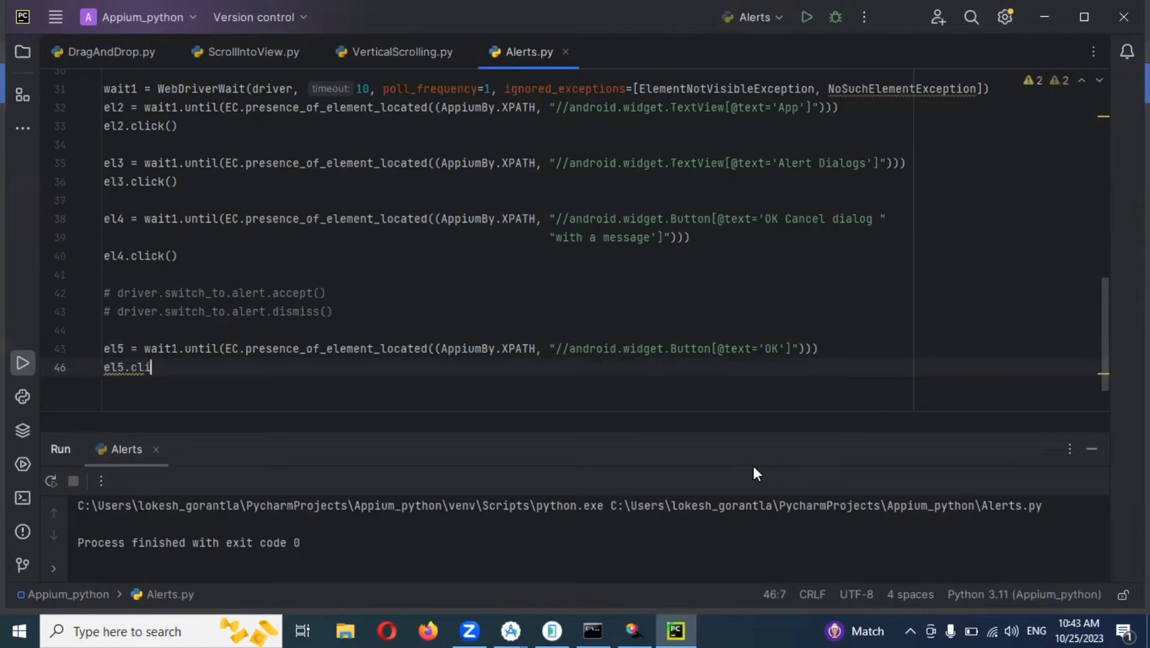
{"action": "type", "text": "ck("}
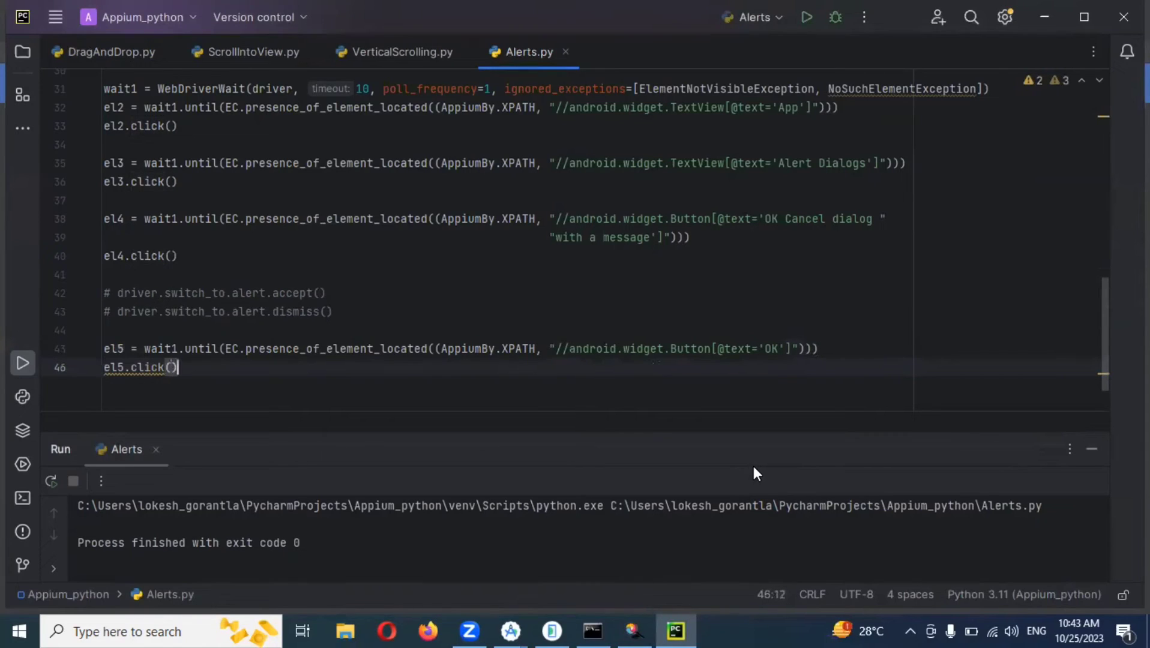
{"action": "key", "text": "BackSpace"}
{"action": "key", "text": "BackSpace"}
{"action": "key", "text": "BackSpace"}
{"action": "key", "text": "BackSpace"}
{"action": "key", "text": "BackSpace"}
{"action": "key", "text": "BackSpace"}
{"action": "key", "text": "BackSpace"}
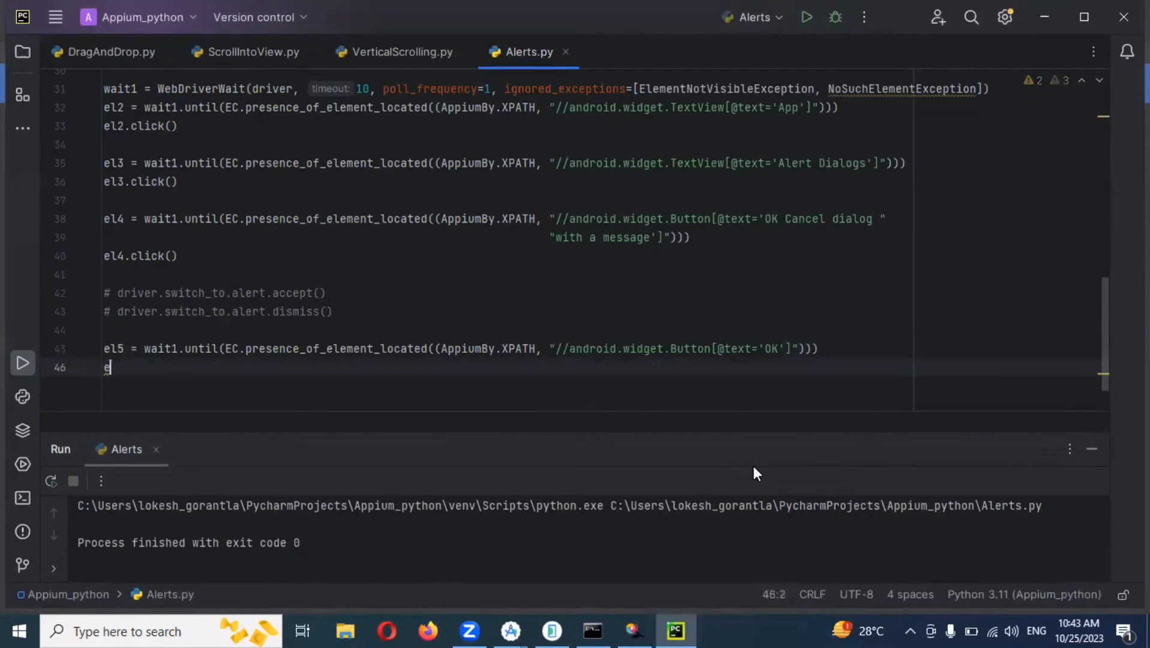
{"action": "key", "text": "BackSpace"}
{"action": "type", "text": "el5"}
{"action": "key", "text": "BackSpace"}
{"action": "type", "text": "5.click"}
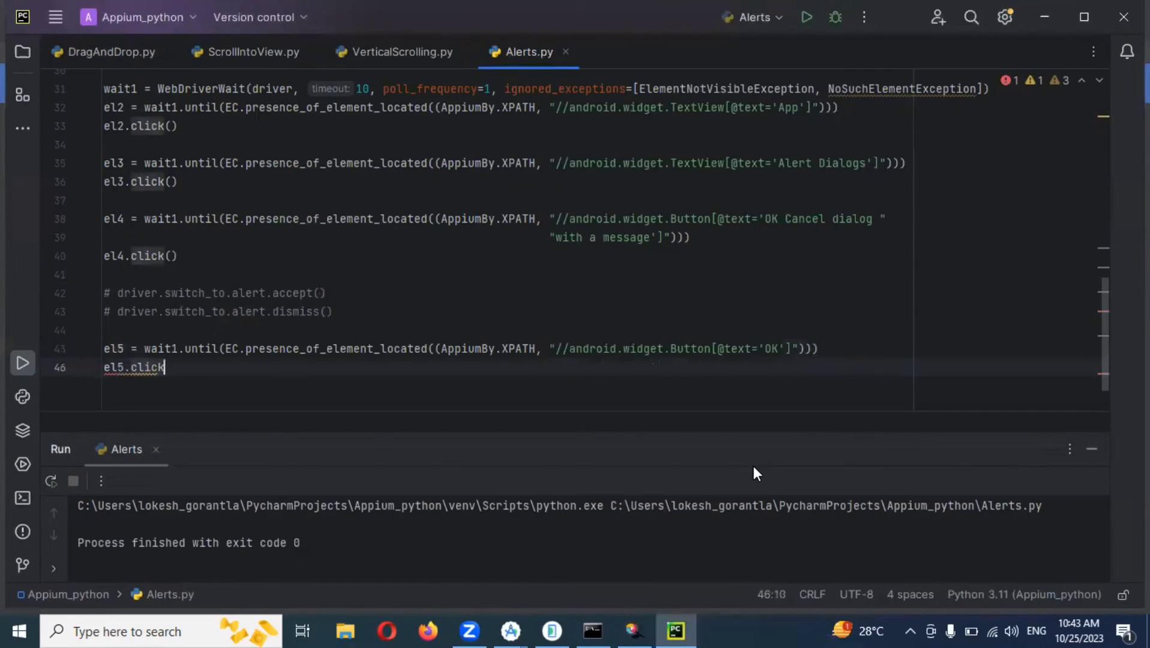
{"action": "type", "text": "()"}
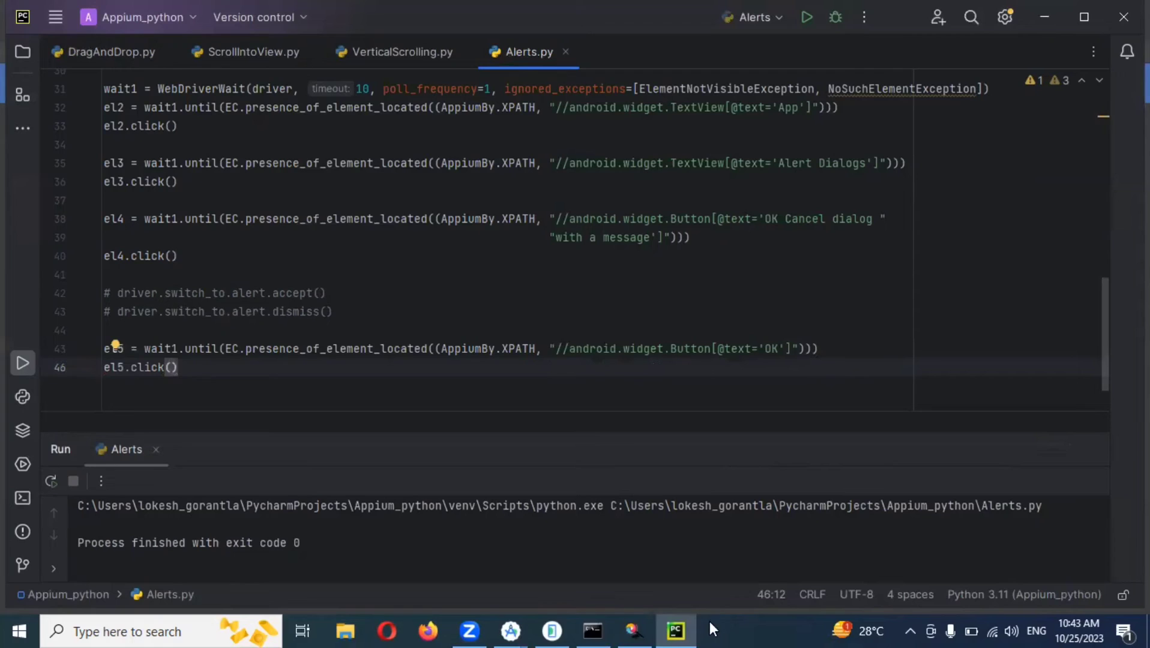
Step: Close the emulator's app drawer, then rerun Alerts.py and watch it on the emulator
{"action": "left_click", "coordinate": [550, 631]}
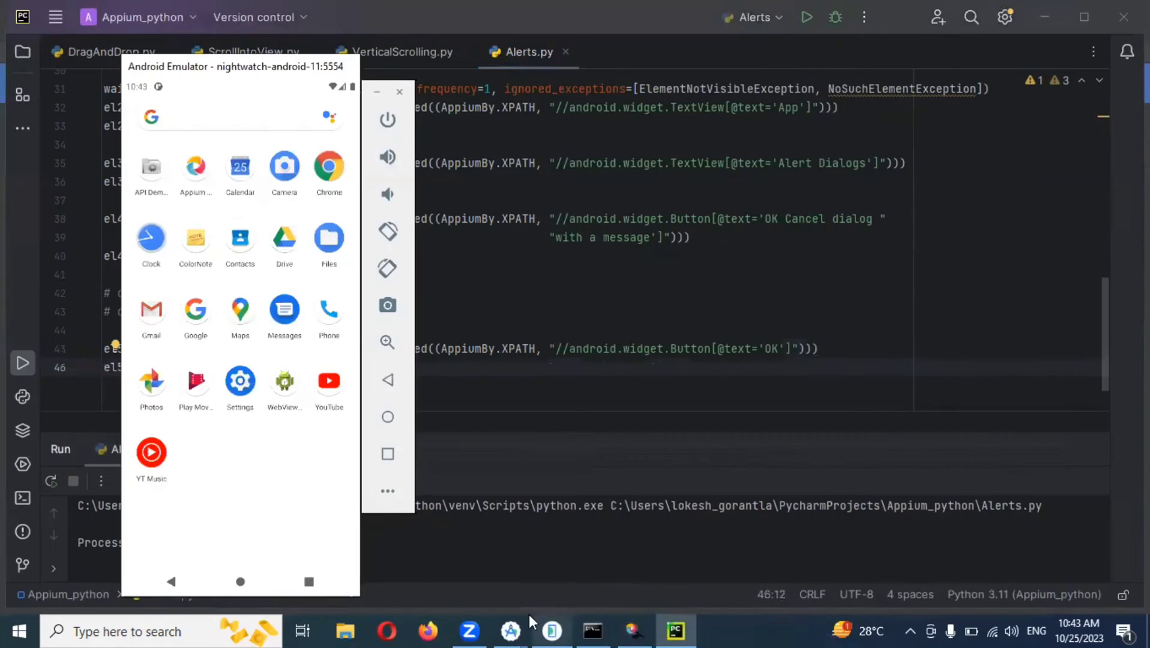
{"action": "left_click", "coordinate": [387, 384]}
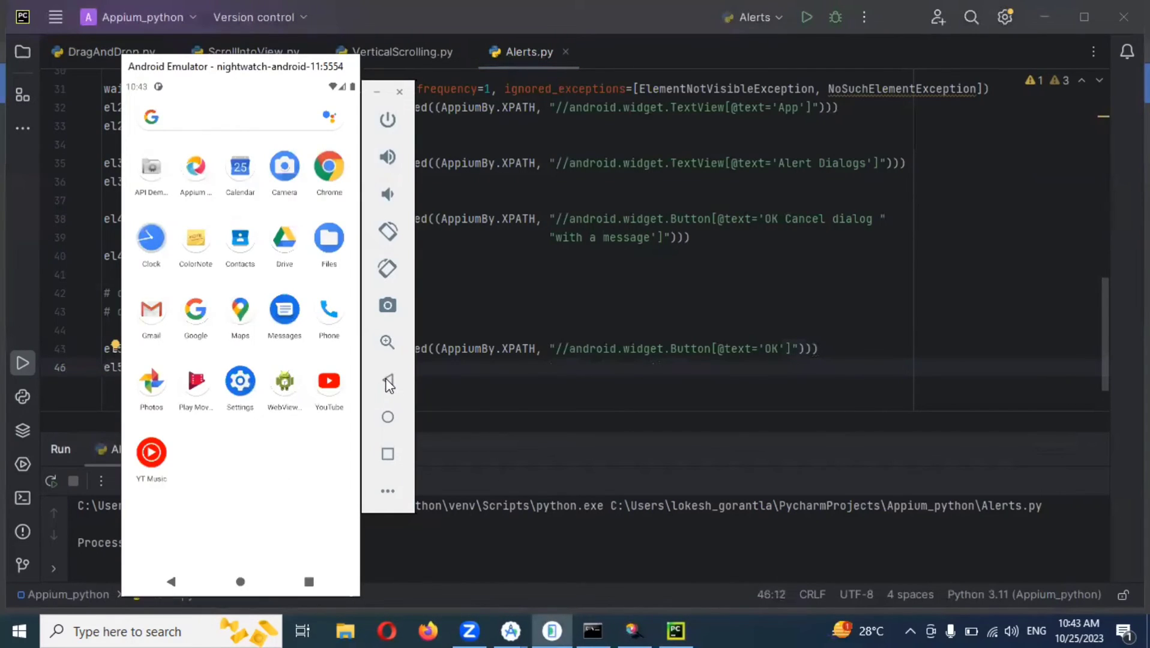
{"action": "left_click", "coordinate": [173, 581]}
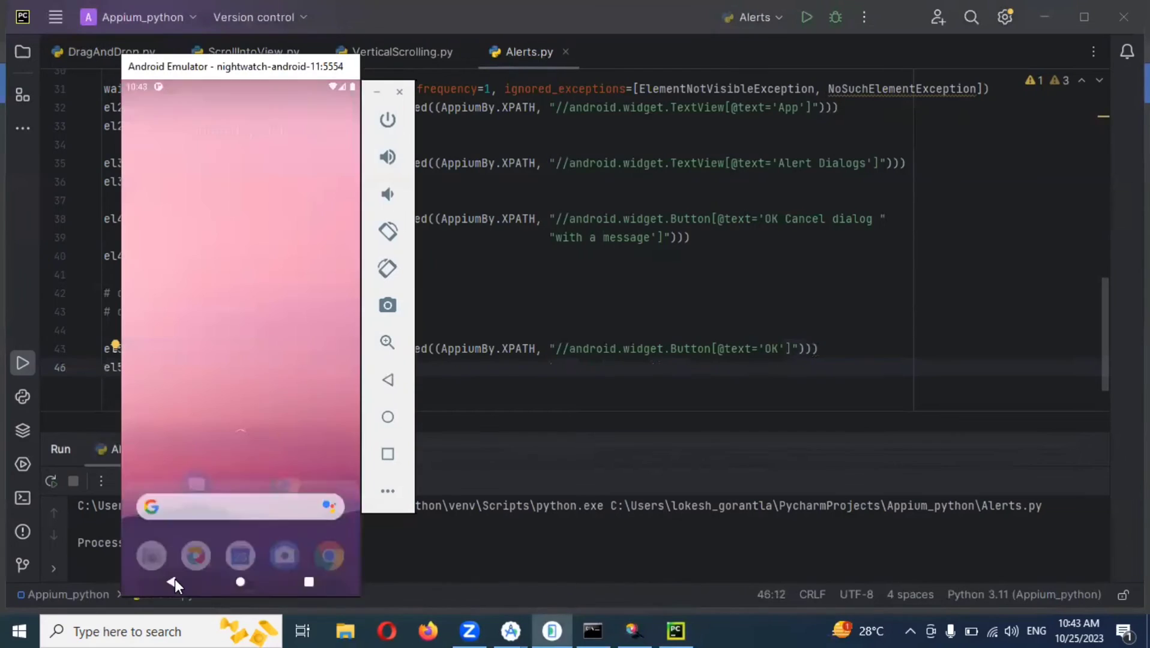
{"action": "left_click", "coordinate": [499, 355]}
{"action": "right_click", "coordinate": [544, 297]}
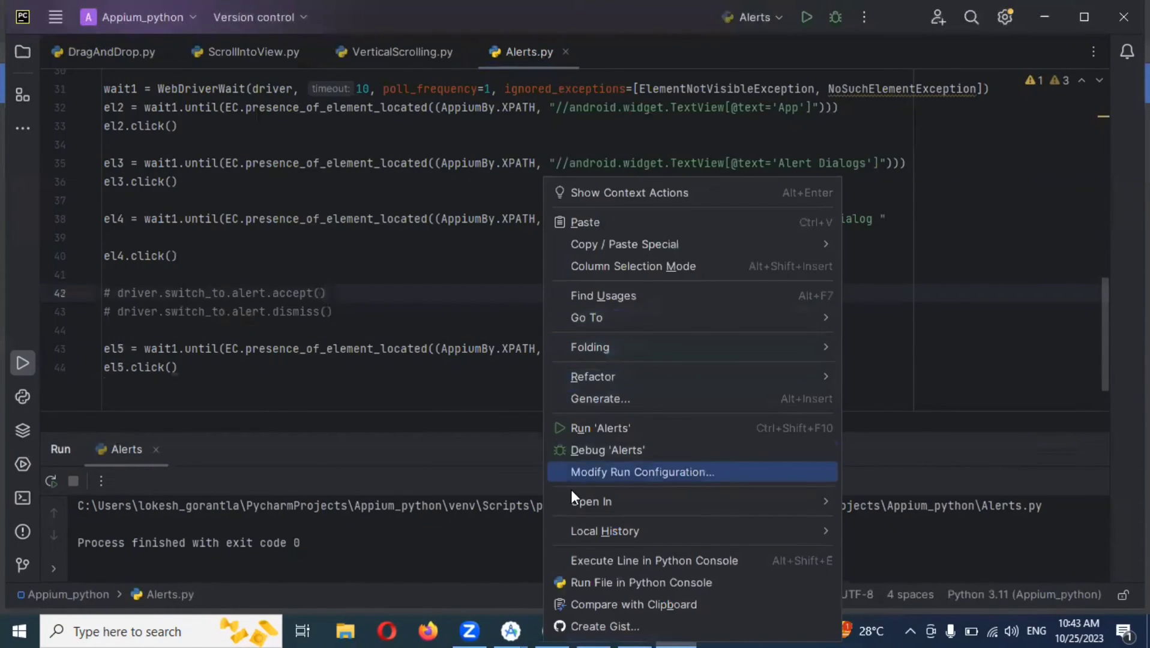
{"action": "left_click", "coordinate": [618, 431]}
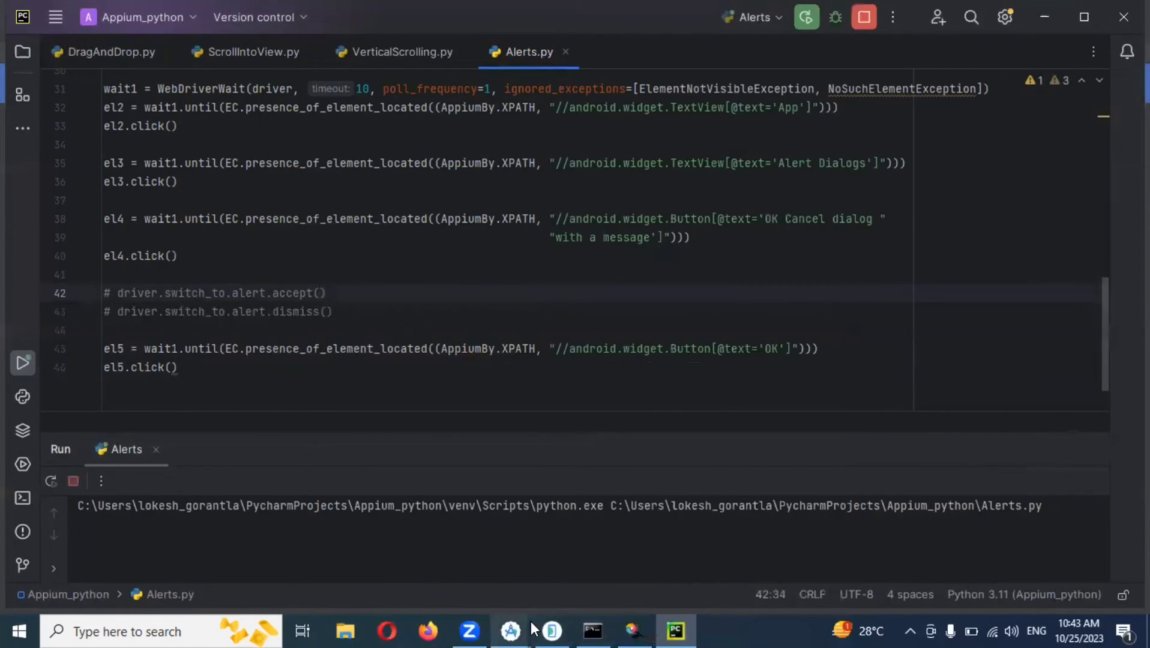
{"action": "left_click", "coordinate": [552, 631]}
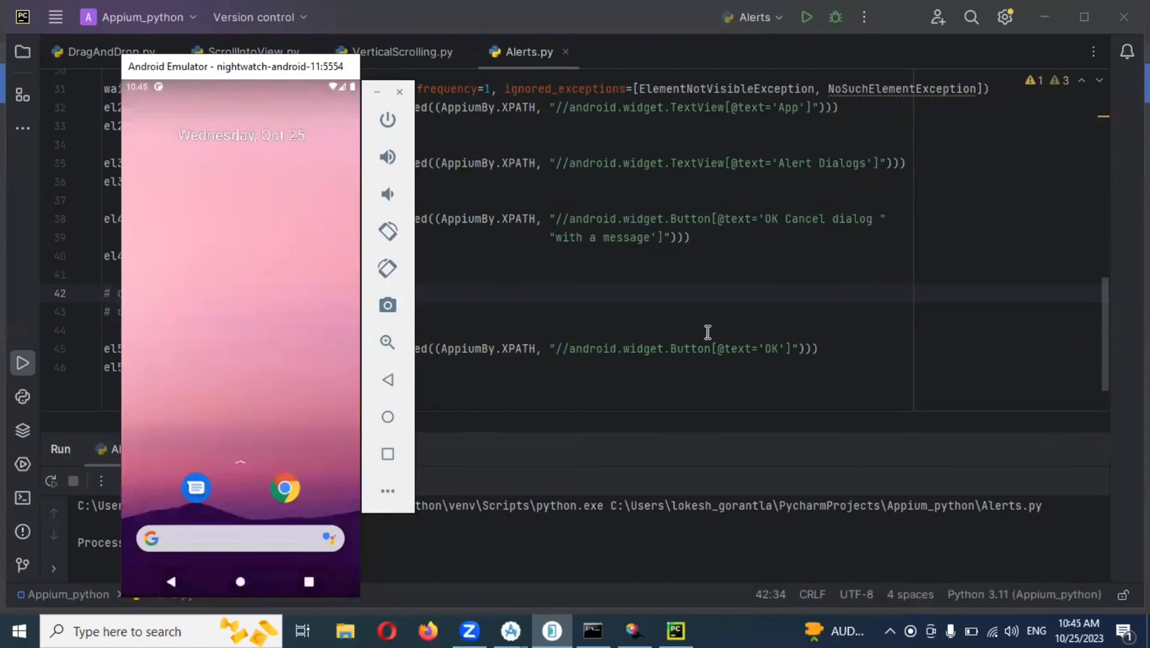
Step: Copy driver.switch_to.alert from line 43 onto new line 48 to read the alert text
{"action": "left_click", "coordinate": [705, 330]}
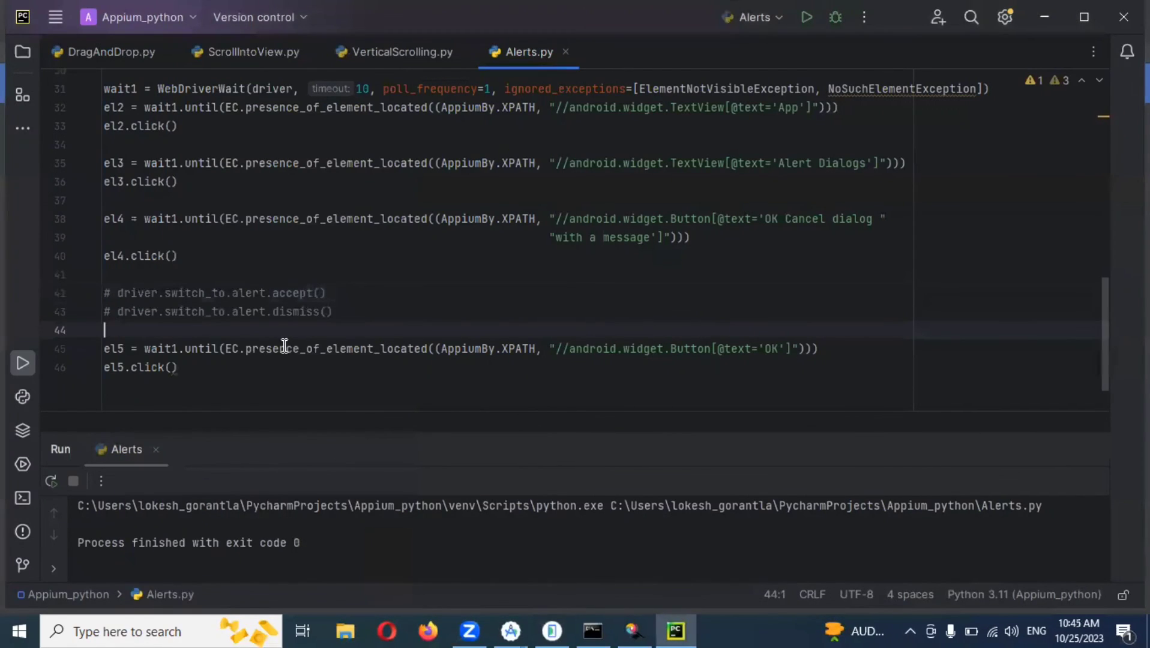
{"action": "scroll", "coordinate": [294, 363], "scroll_direction": "down", "scroll_amount": 1}
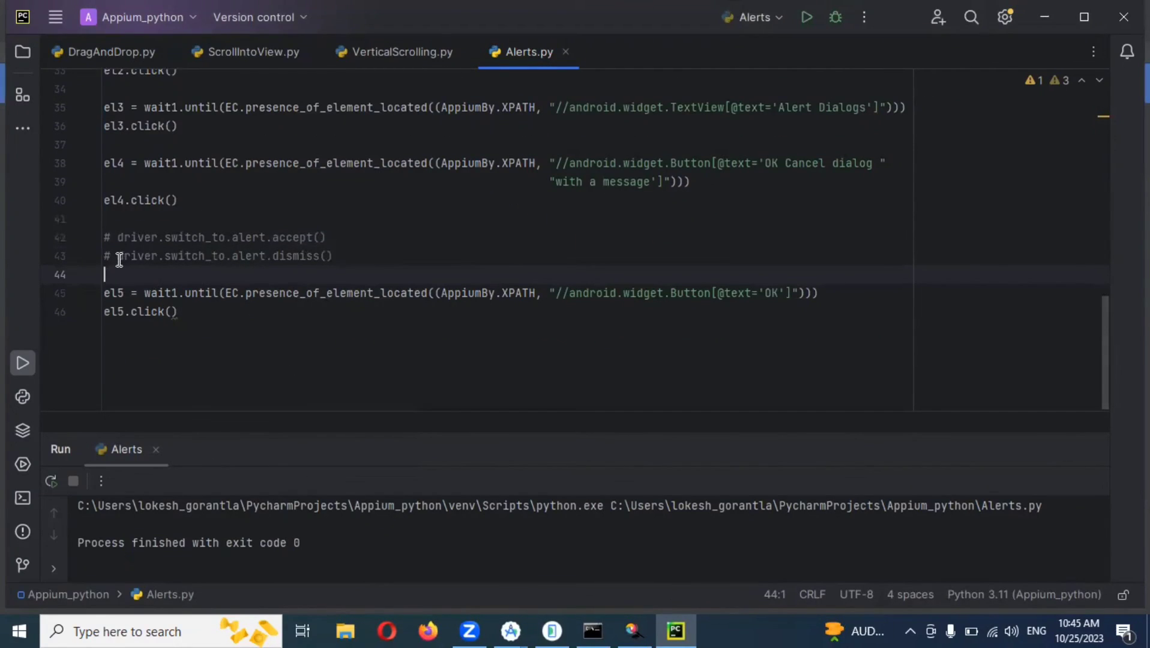
{"action": "left_click_drag", "start_coordinate": [118, 256], "coordinate": [266, 256]}
{"action": "key", "text": "ctrl+c"}
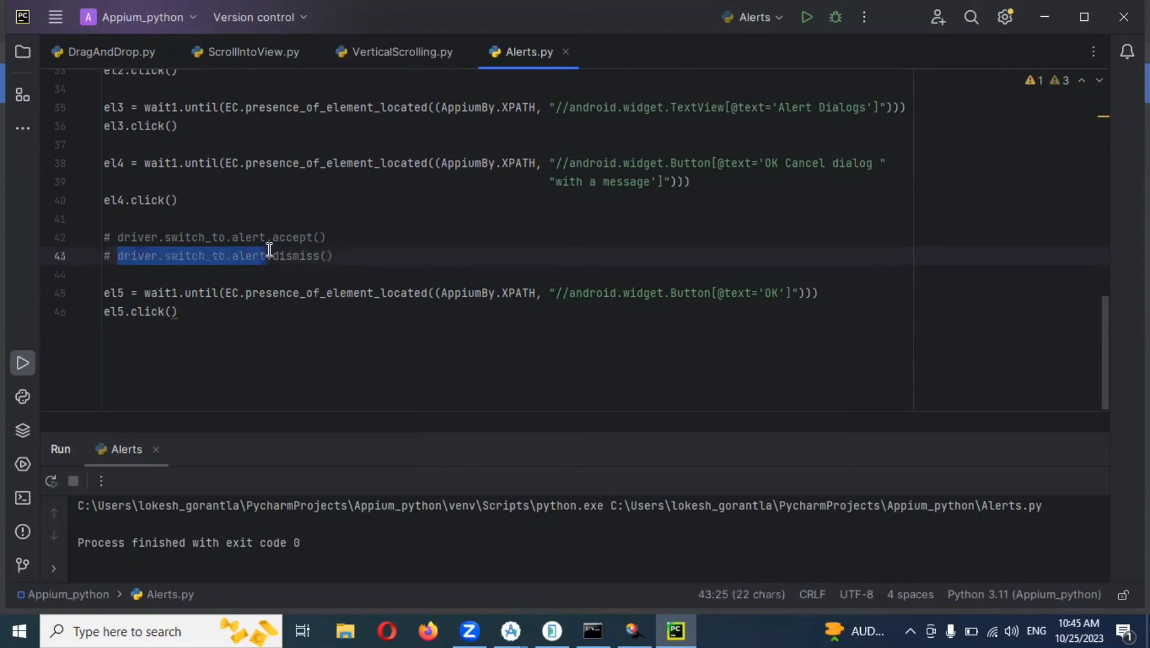
{"action": "left_click", "coordinate": [194, 343]}
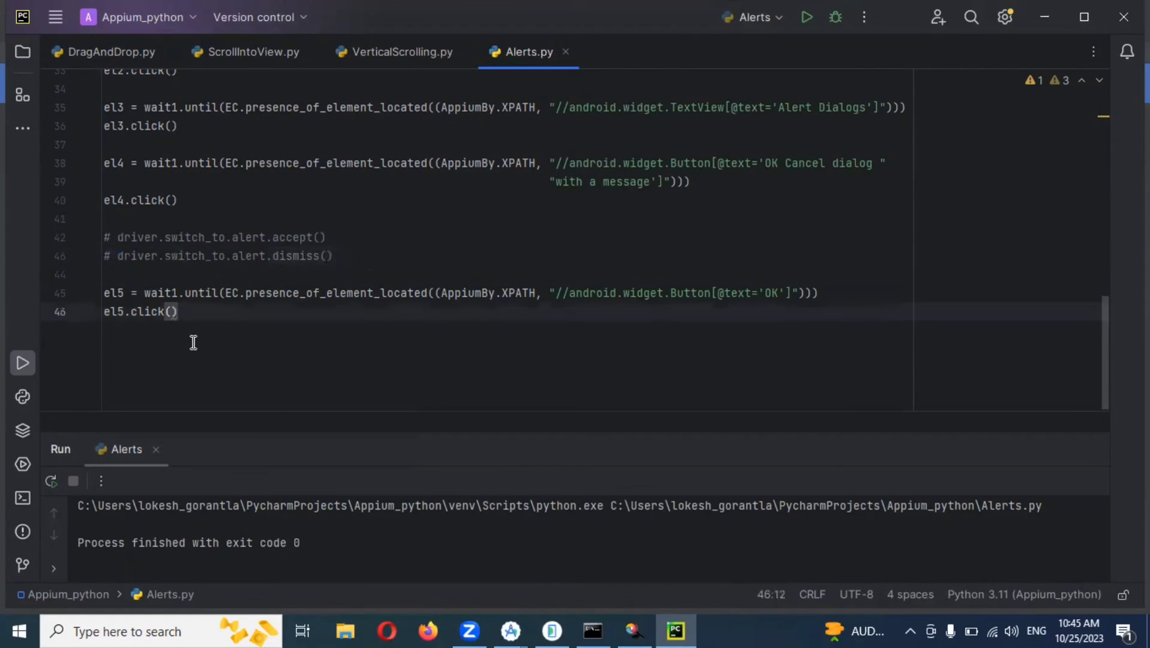
{"action": "key", "text": "Return"}
{"action": "key", "text": "Return"}
{"action": "key", "text": "ctrl+v"}
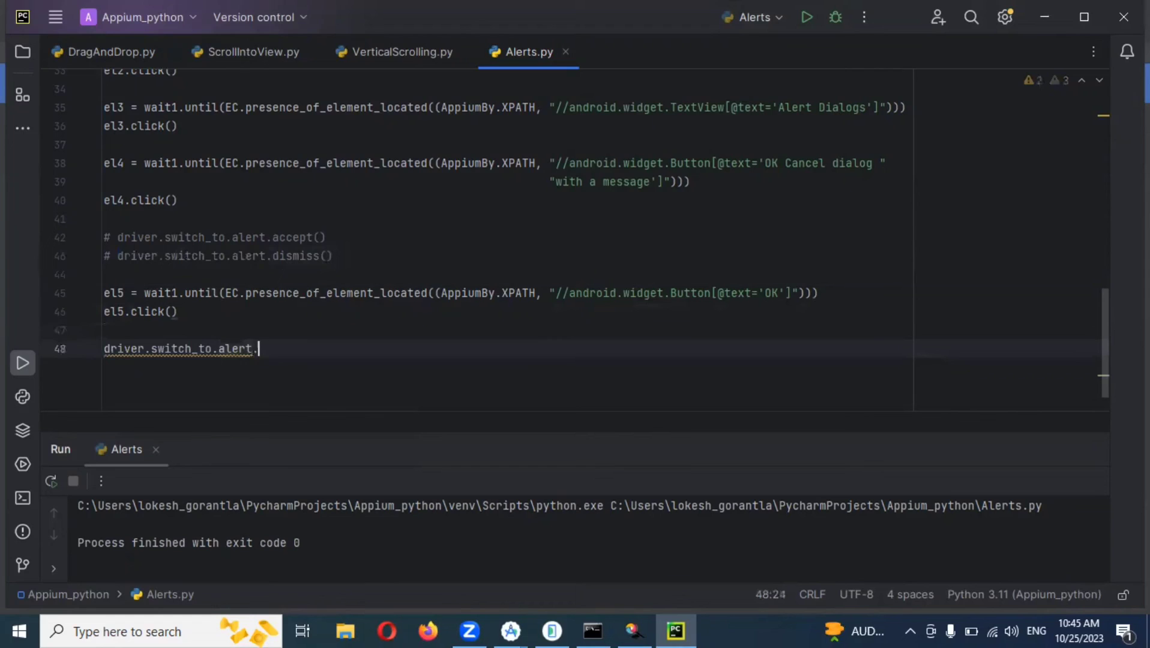
{"action": "type", "text": ".t"}
{"action": "key", "text": "Return"}
{"action": "type", "text": "()"}
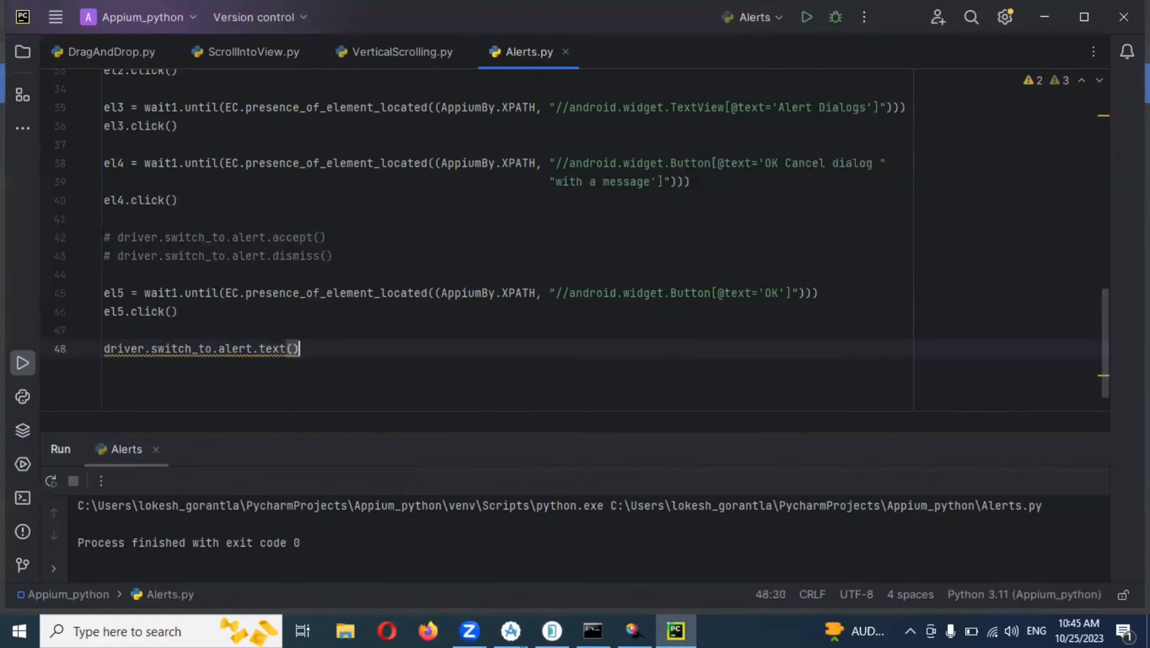
{"action": "key", "text": "Return"}
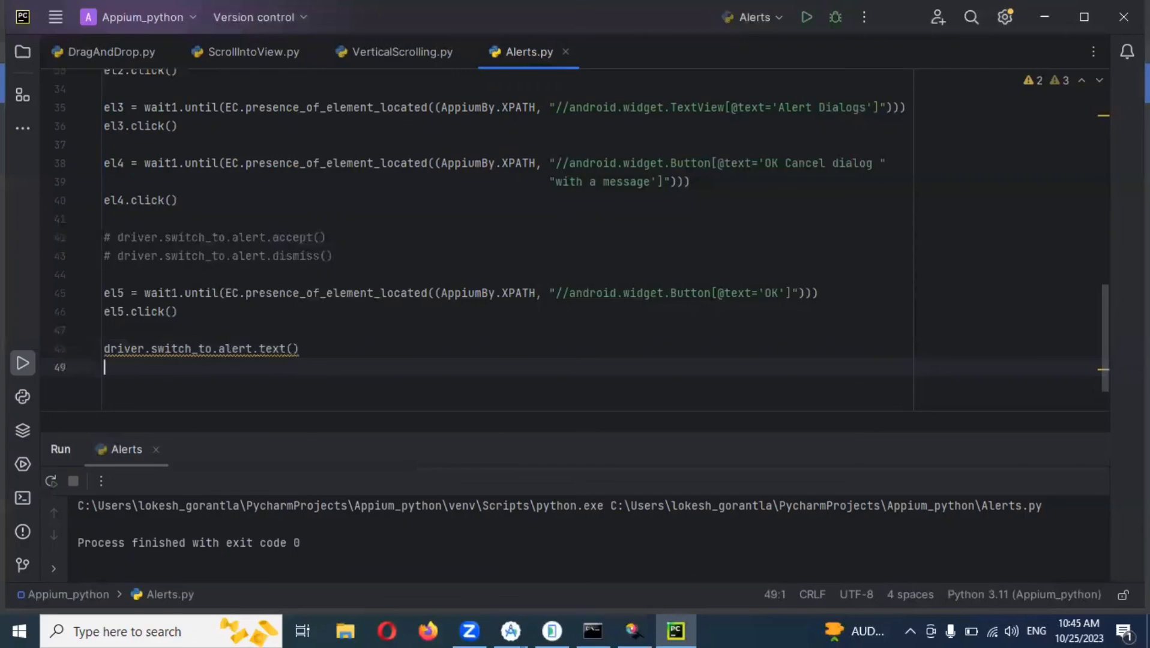